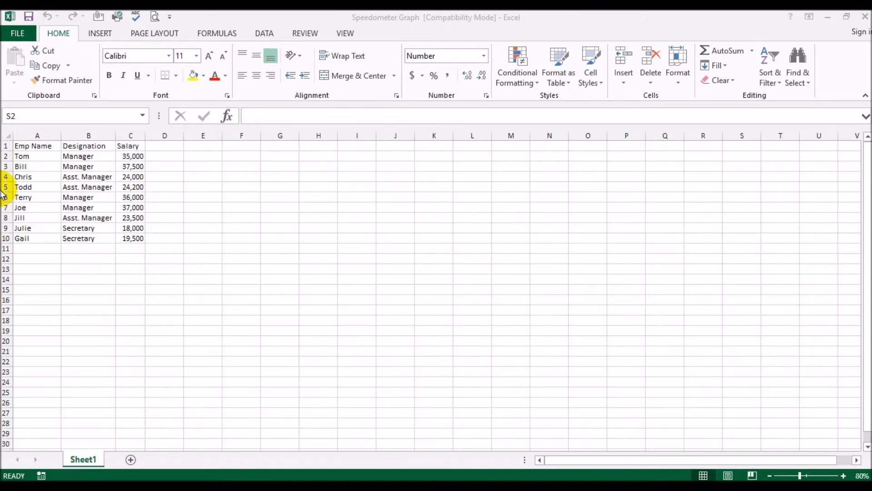
Enter the label "Salary level - 1" in cell T2.
click(32, 154)
drag(33, 154, 37, 238)
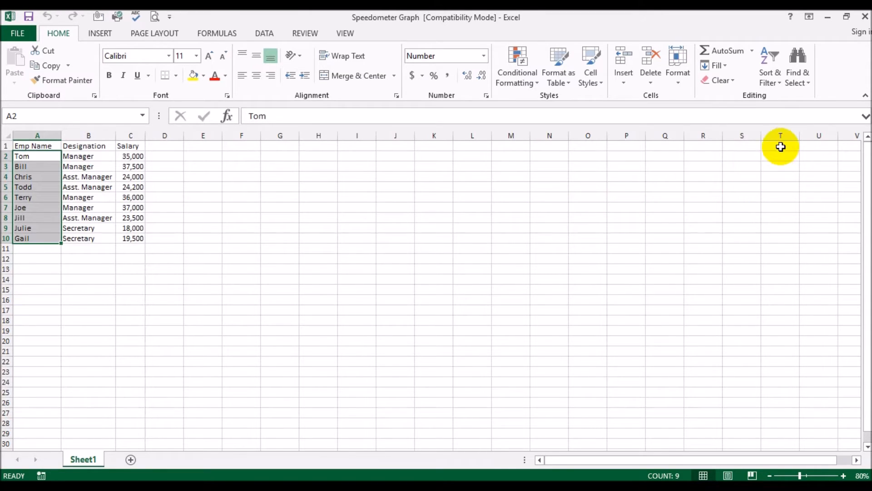
click(779, 156)
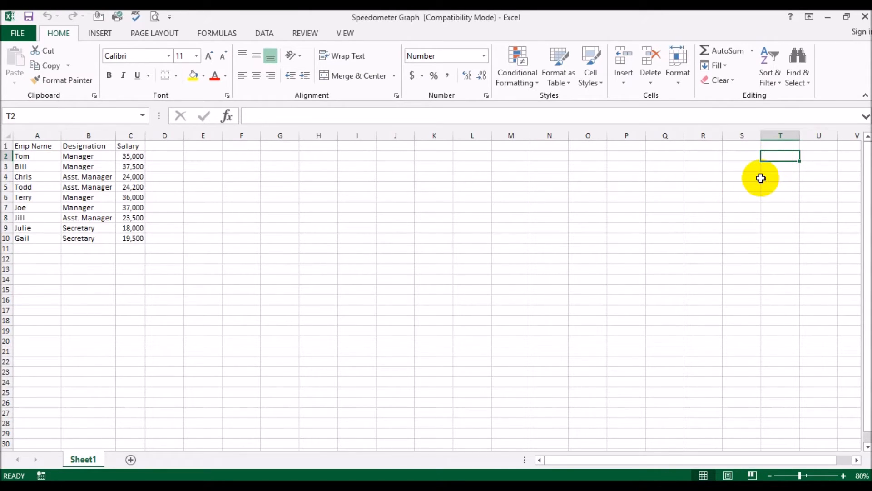
text(Sal)
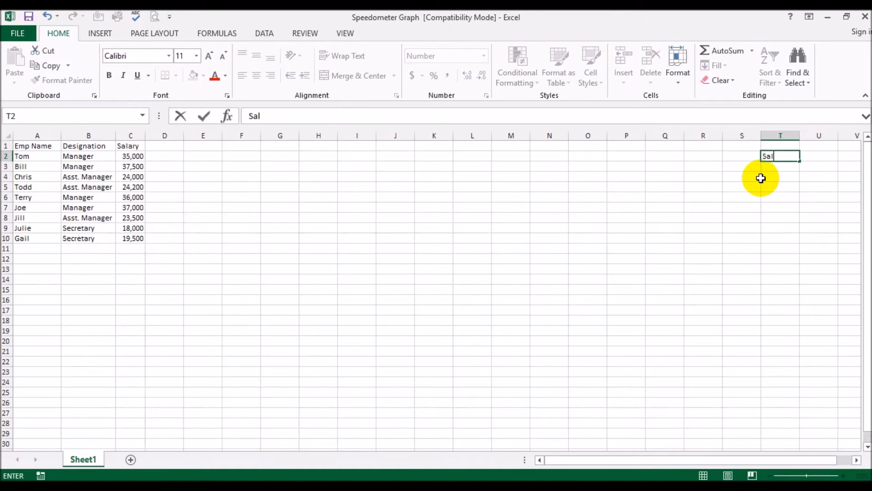
text(ary ;leve)
key(BackSpace)
key(BackSpace)
key(BackSpace)
key(BackSpace)
key(BackSpace)
key(BackSpace)
text(leb)
key(BackSpace)
text(vel - 1)
key(Return)
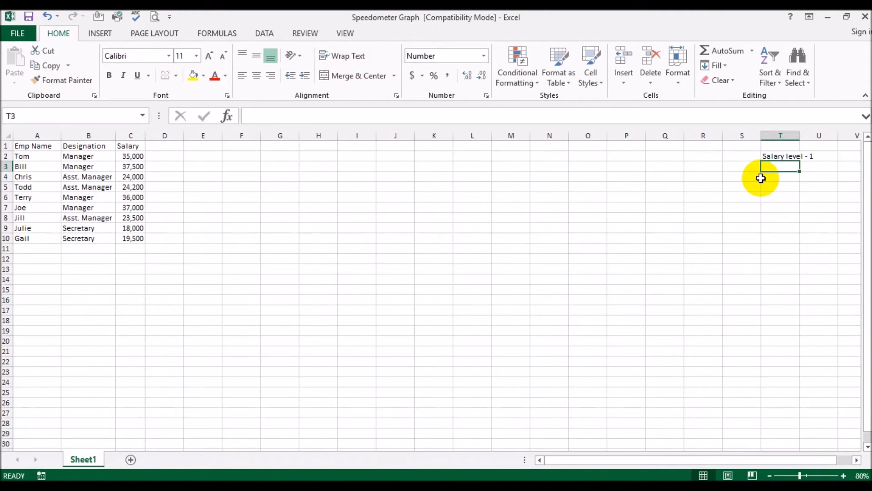
Enter "Salary level - 2" in cell T3 and widen column T to fit its labels.
text(Salary level - 1)
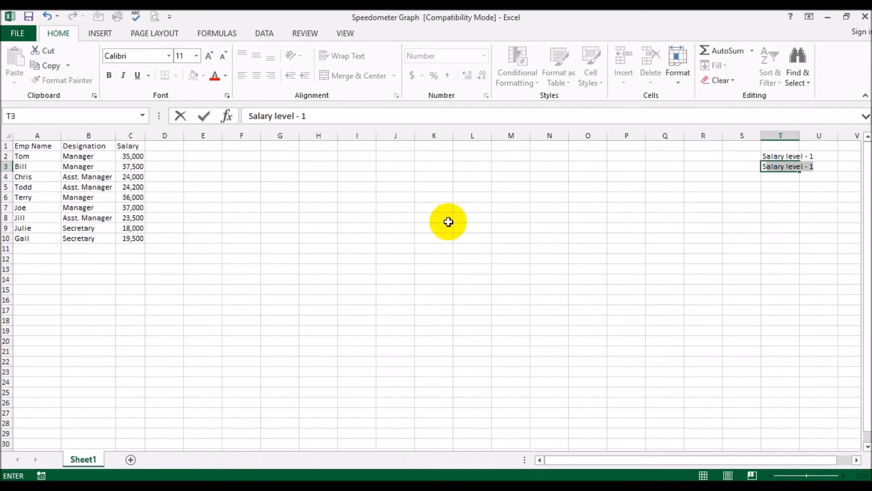
click(328, 117)
key(BackSpace)
text(2)
key(Return)
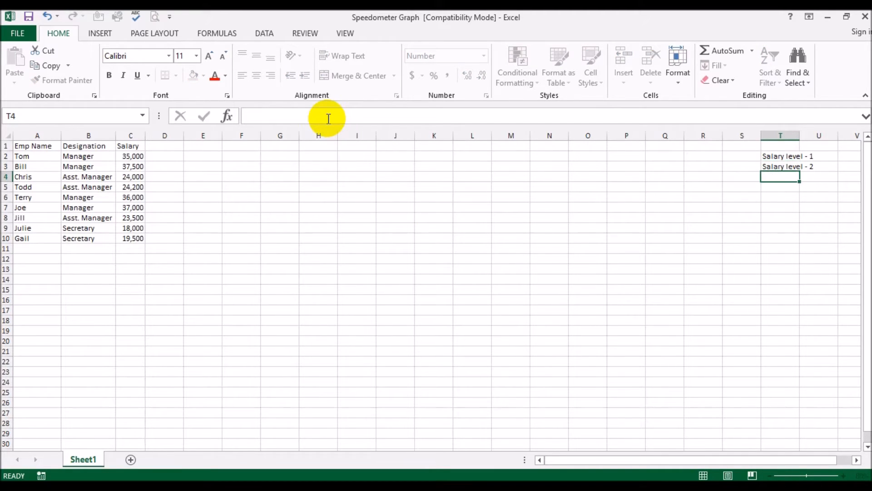
double_click(799, 135)
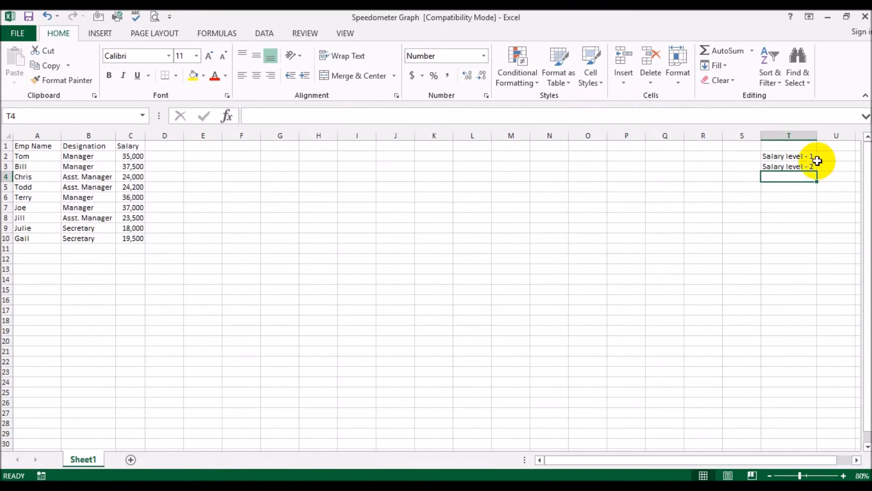
Fill a number series starting with 1 and 2 down cells J3 to J15, and clear it again.
click(411, 166)
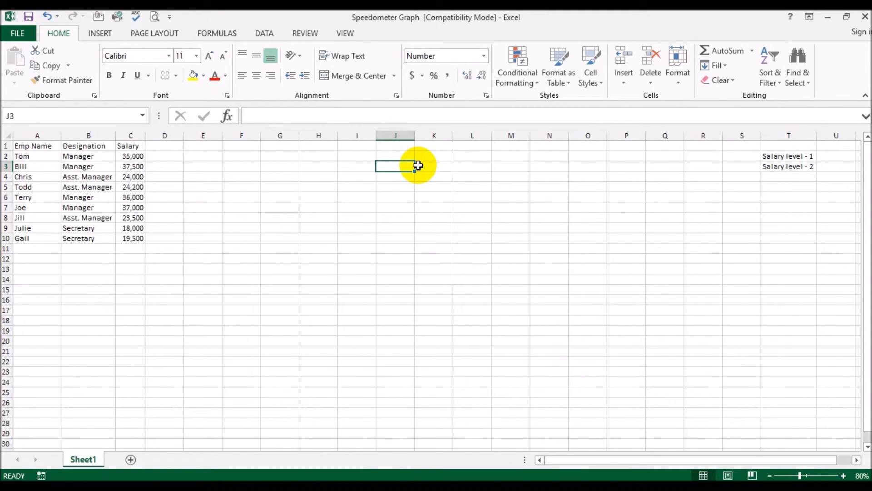
text(1)
key(Return)
text(2)
key(Return)
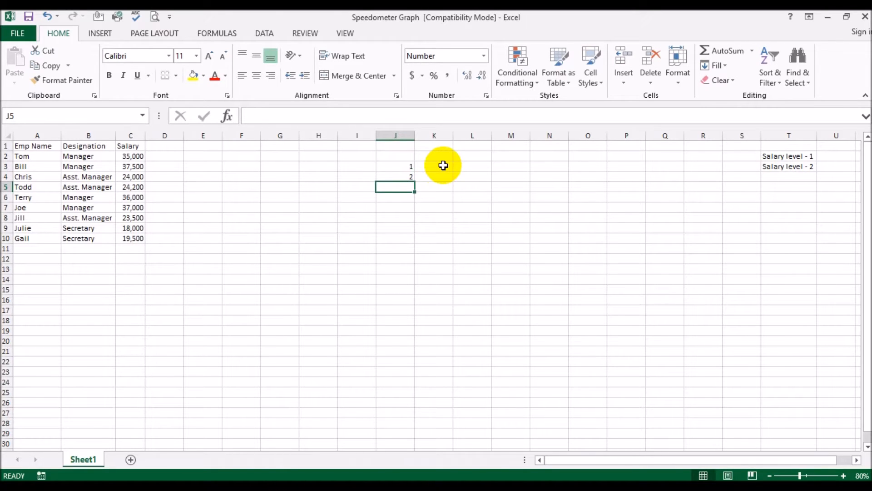
click(398, 167)
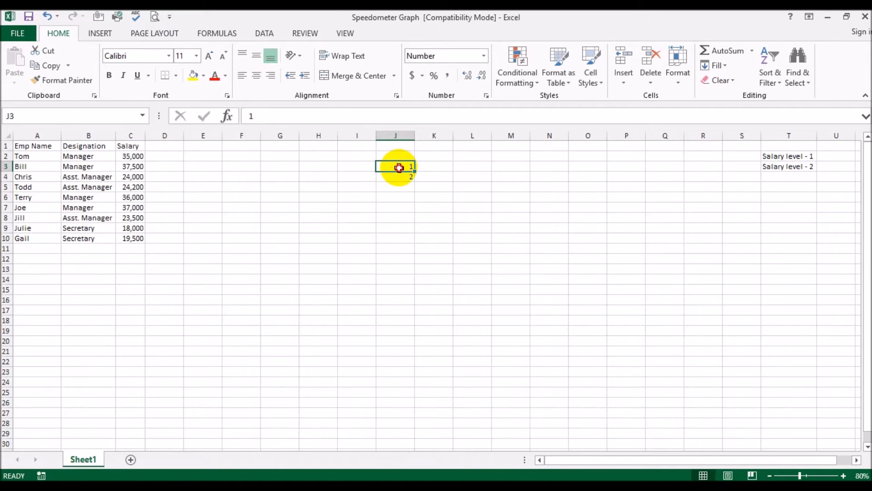
drag(399, 168, 412, 184)
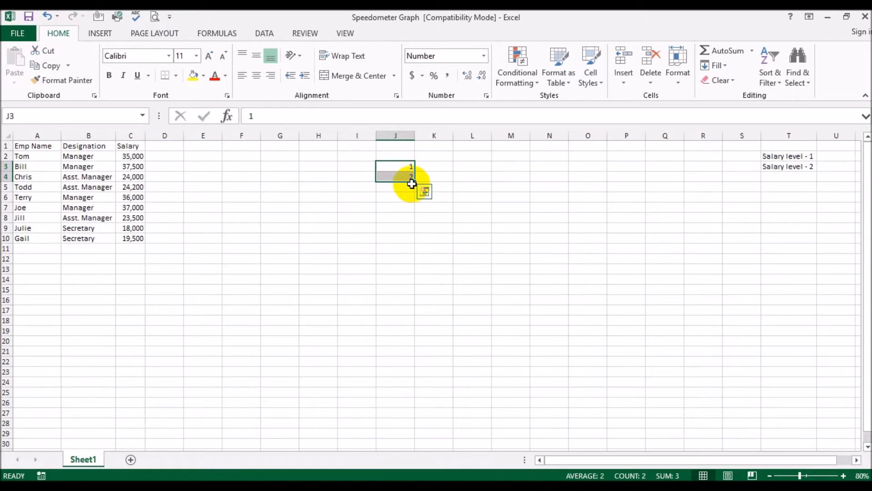
drag(416, 182, 415, 291)
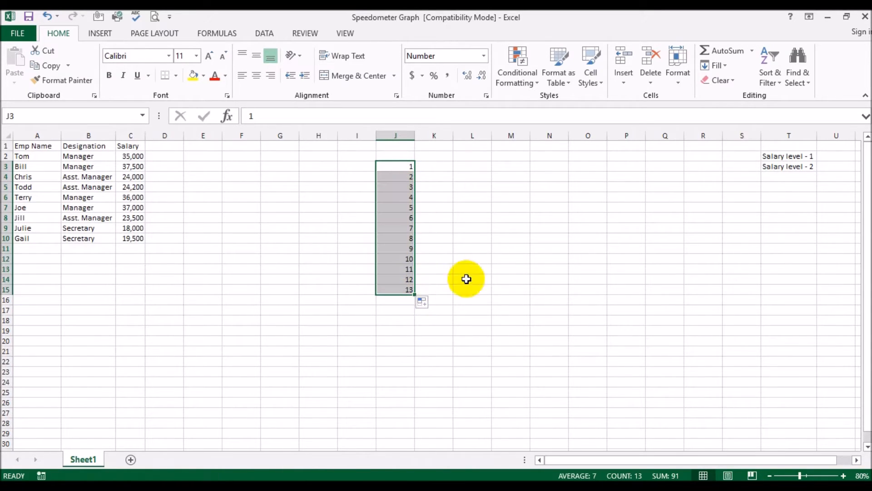
key(Delete)
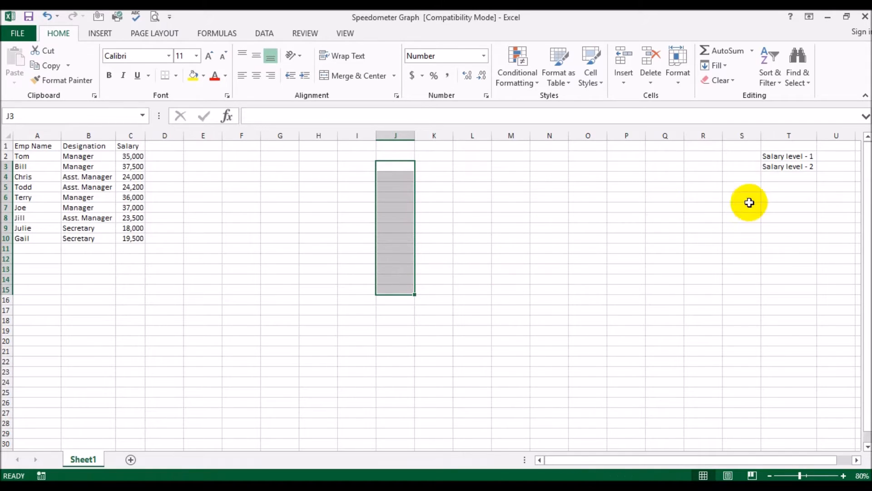
Extend the Salary level label series from T2:T3 down to cell T10, ending at "Salary level - 9".
click(791, 229)
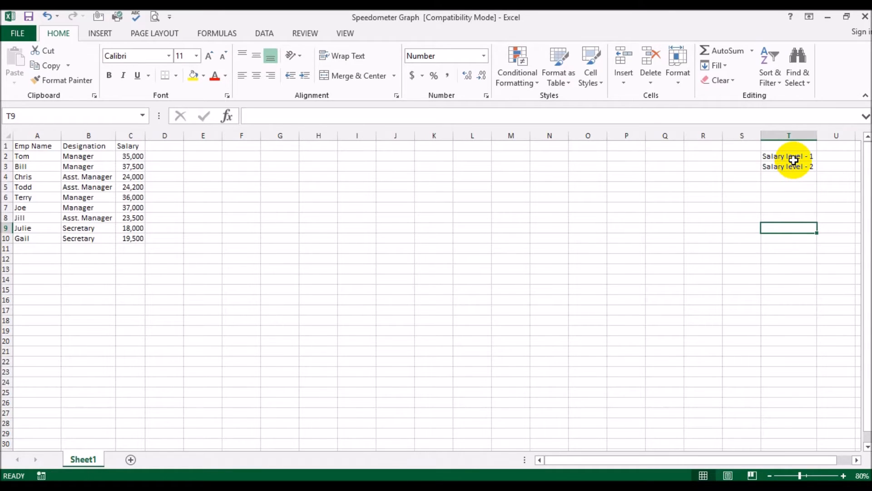
drag(793, 156, 794, 166)
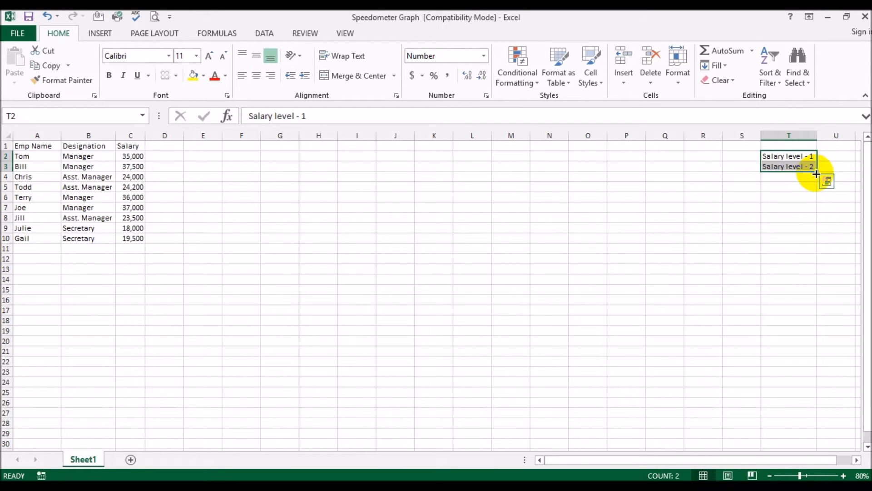
drag(816, 171, 820, 242)
click(745, 301)
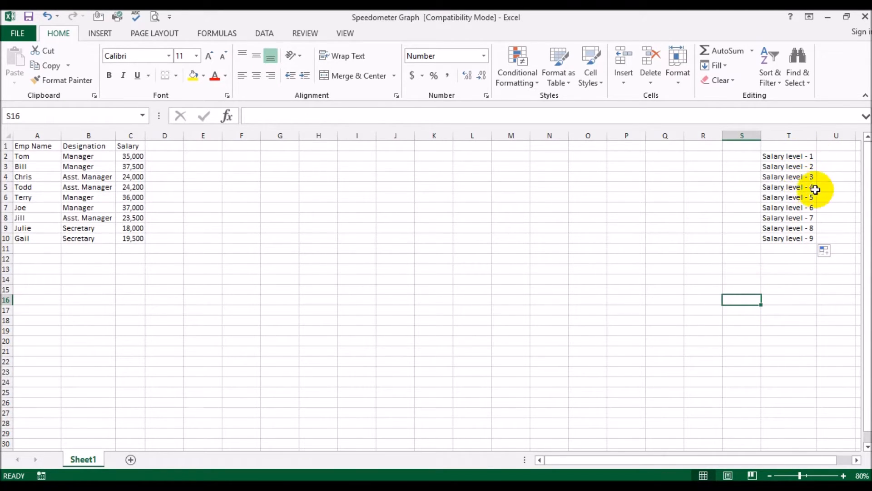
Label cell T11 "Max" and enter 40,000 beside it in cell U11.
click(799, 249)
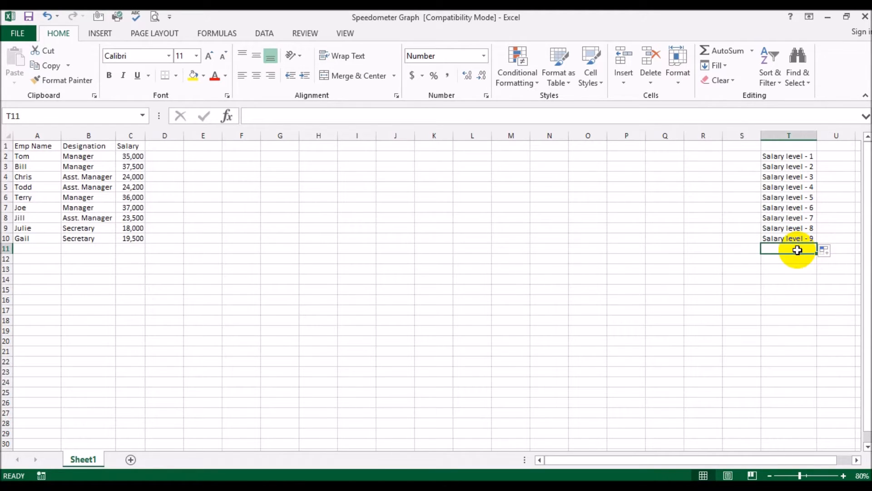
text(Max)
key(Return)
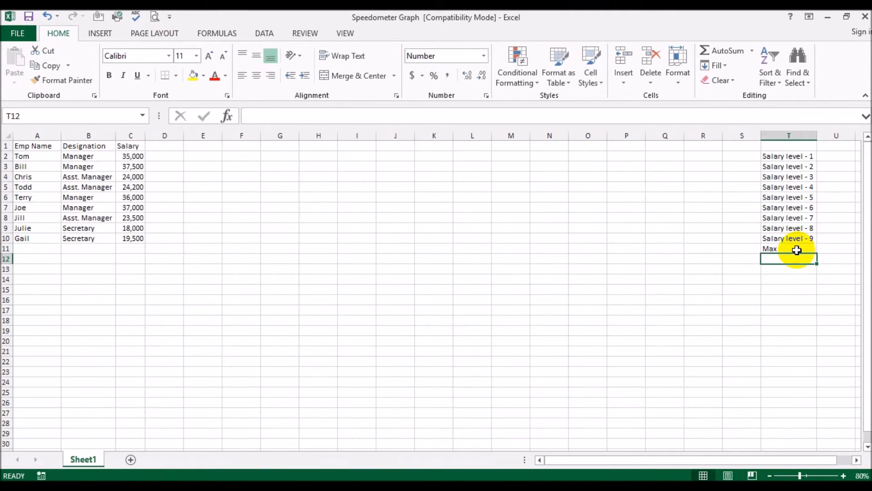
click(835, 238)
click(831, 252)
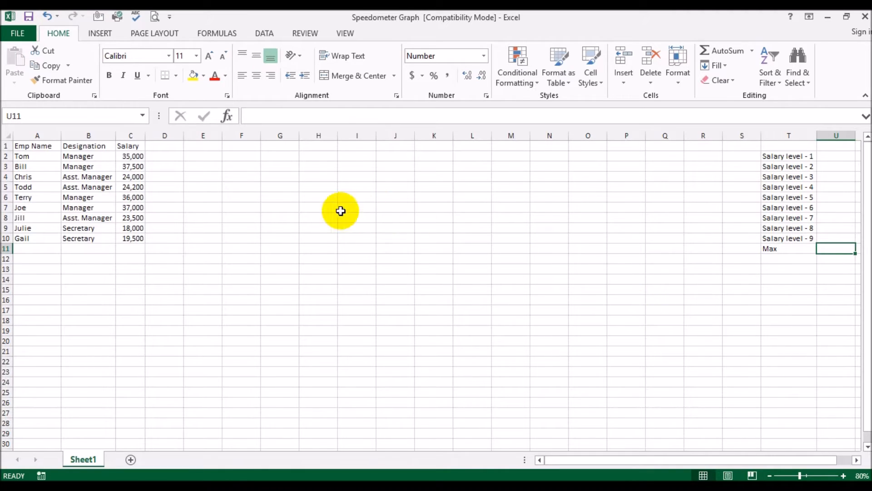
click(137, 168)
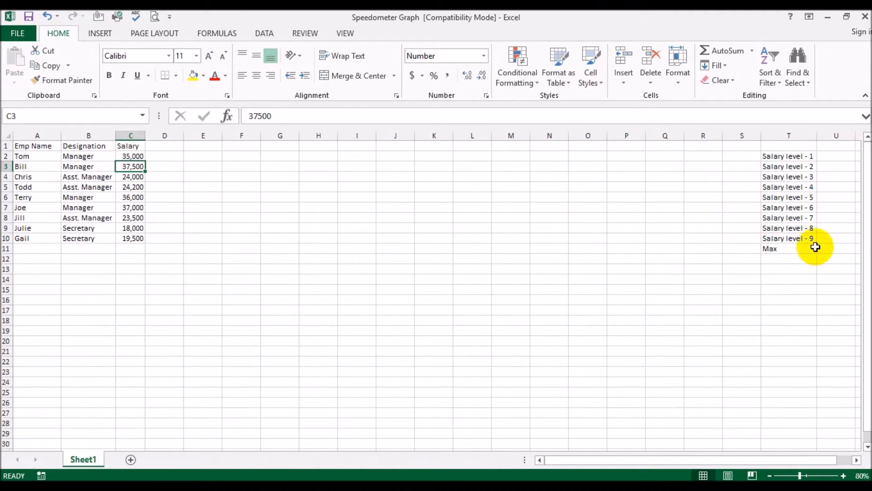
click(832, 249)
text(40)
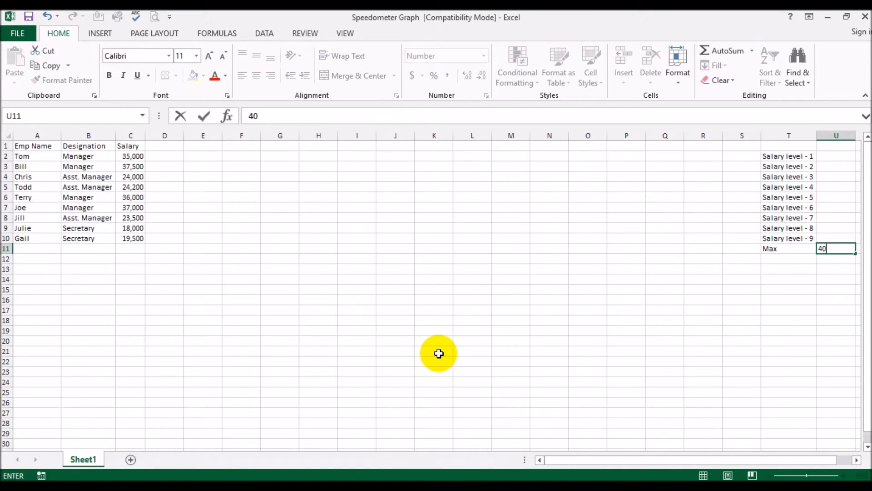
text(,000)
key(Return)
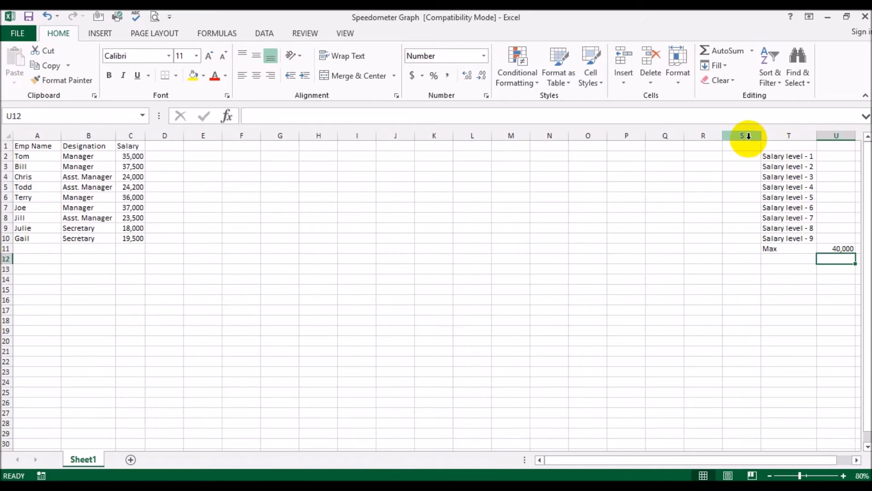
Delete the empty column S before the salary level labels.
click(729, 135)
right_click(731, 137)
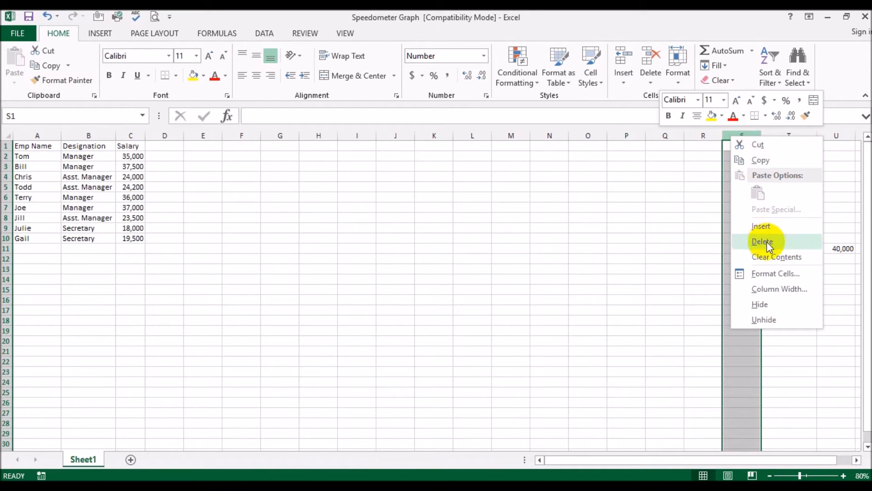
click(762, 241)
click(831, 196)
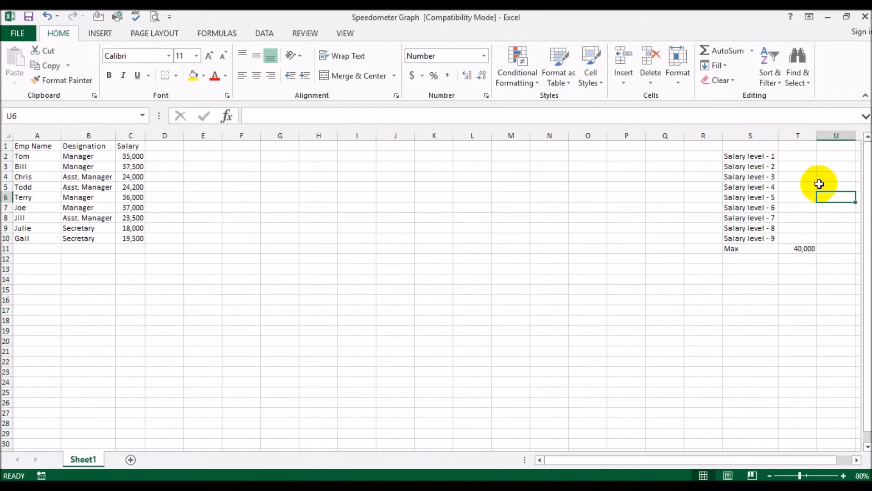
Enter the formula =T11/9 in cell T2 to divide the maximum salary by nine.
click(790, 156)
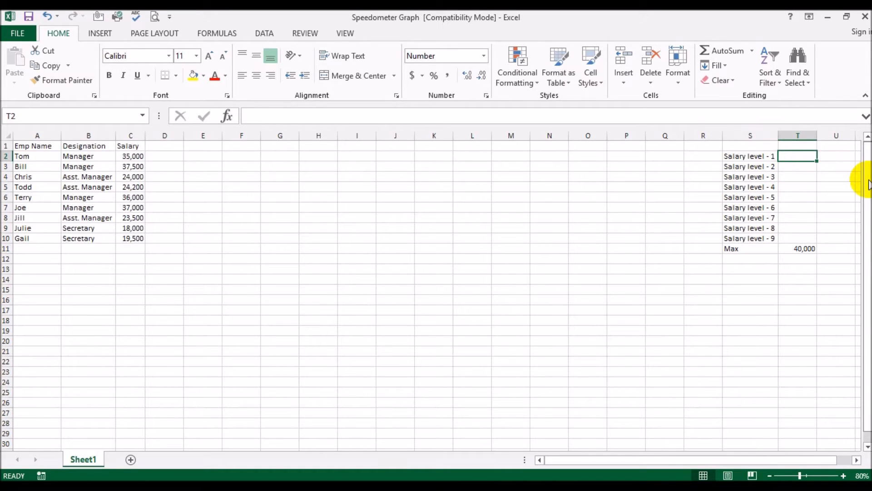
text(=)
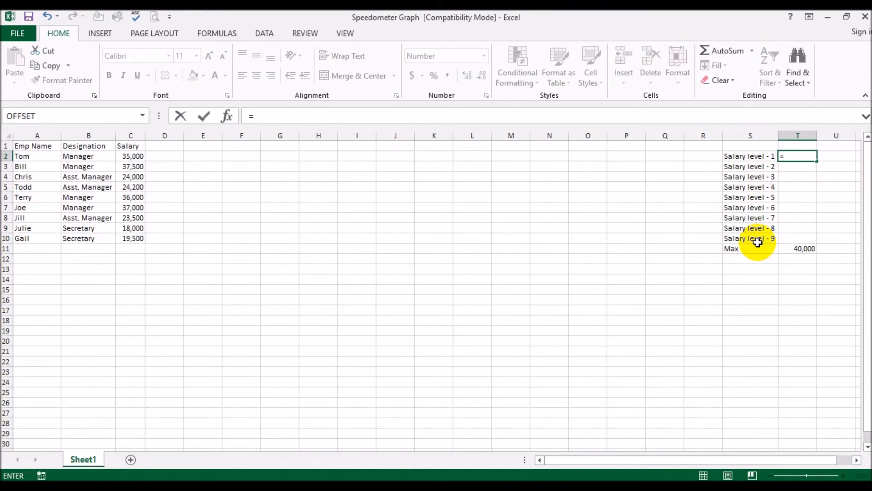
click(801, 248)
text(/9)
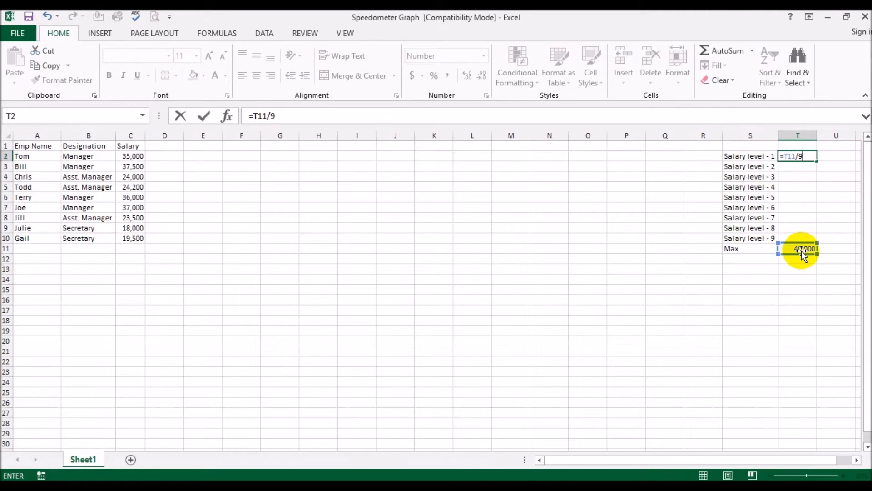
key(Return)
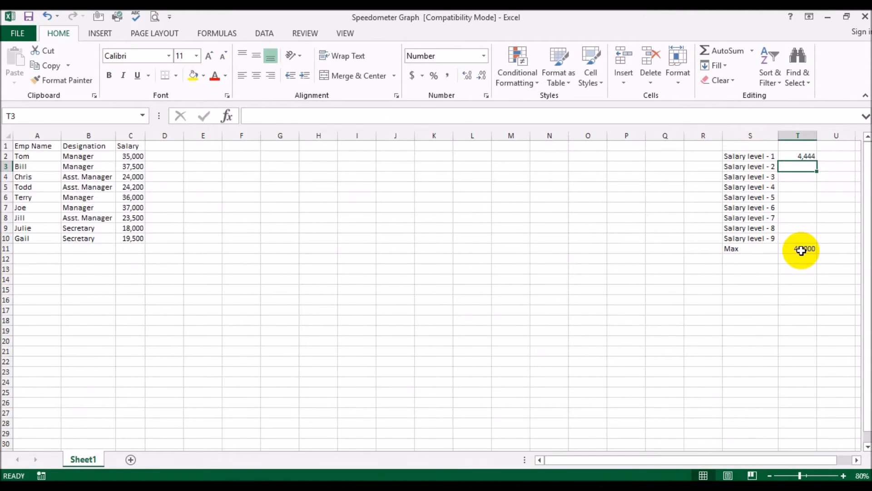
Copy the T2 formula down to cell T5 and check which cells the copied formulas reference.
click(805, 156)
drag(817, 163, 818, 190)
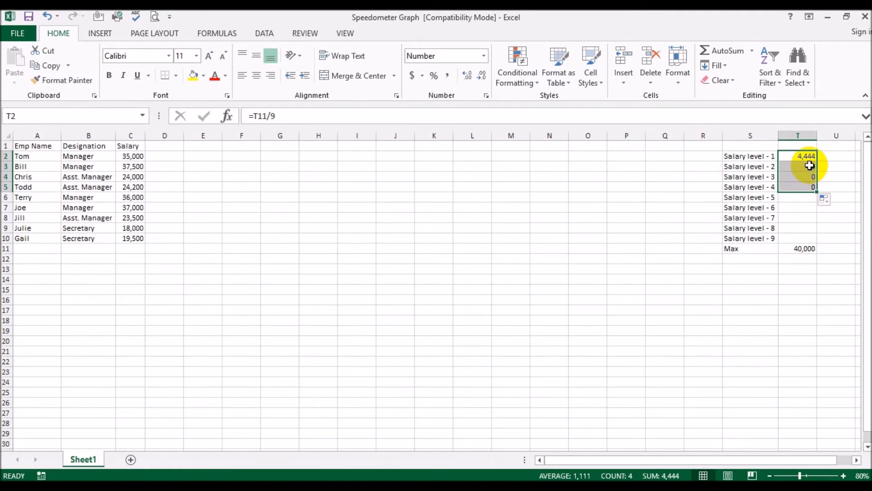
click(794, 157)
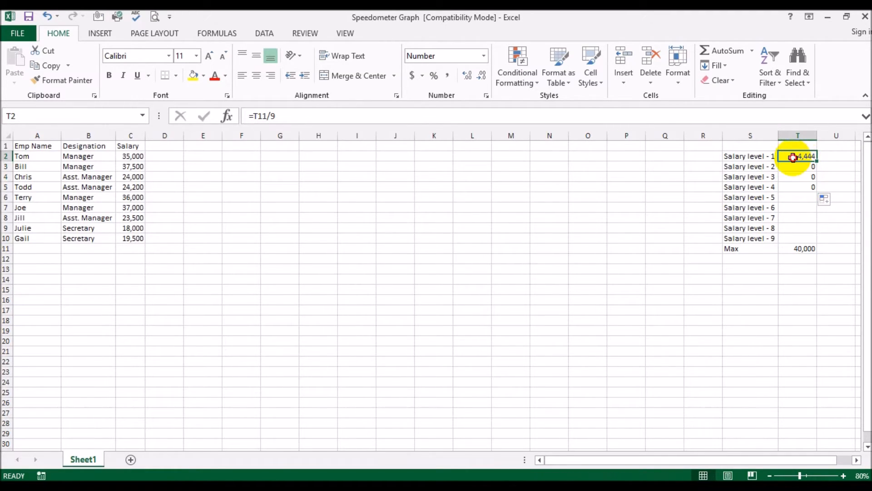
click(792, 251)
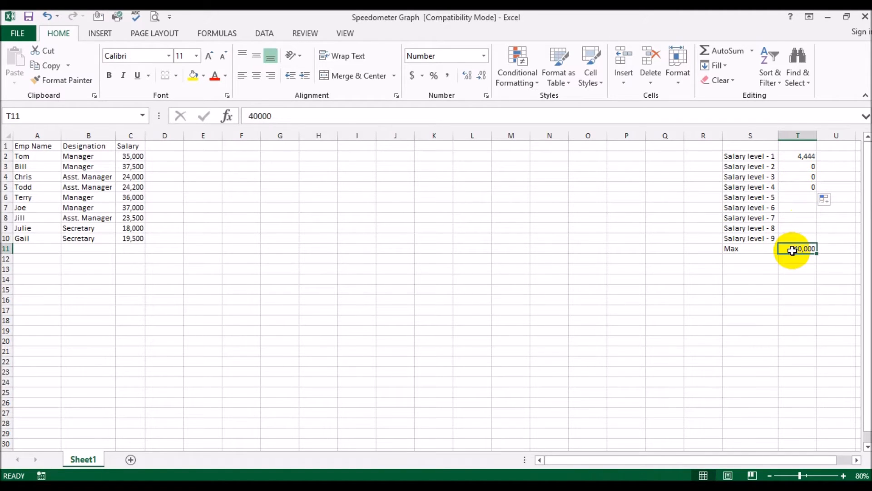
click(801, 155)
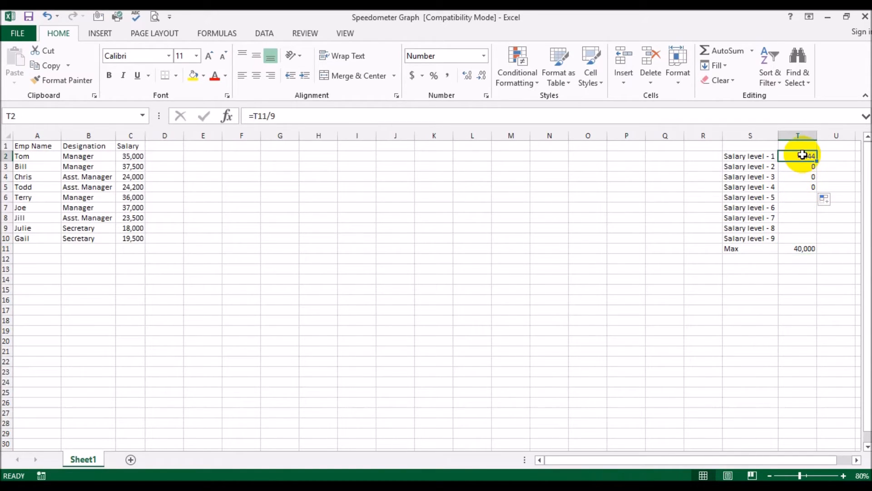
click(799, 167)
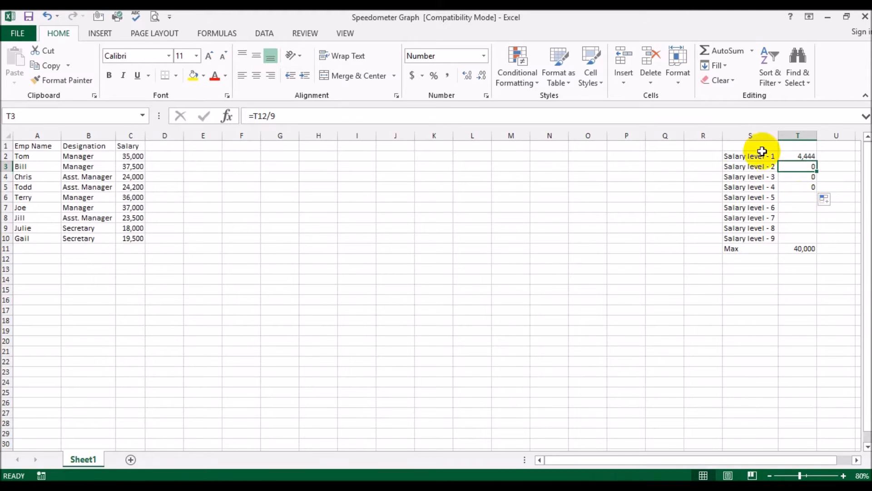
key(F2)
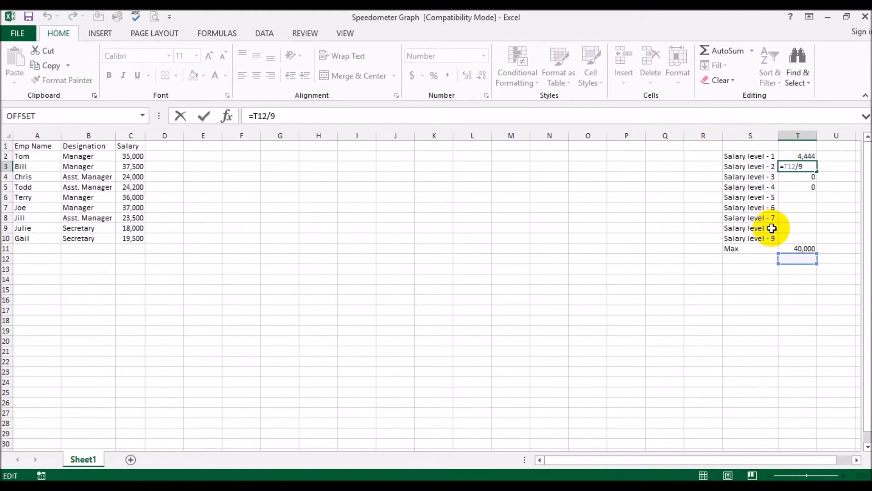
key(Escape)
key(Down)
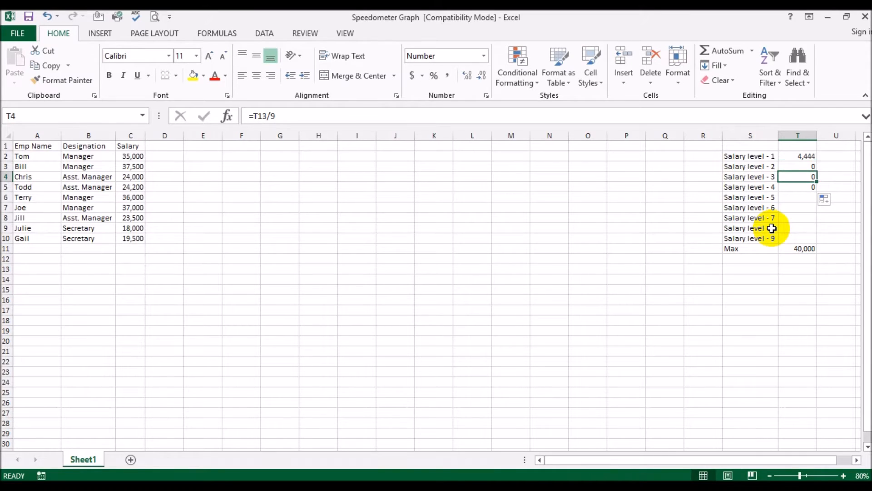
Check which cells the copied formulas in T4 and T5 reference.
key(F2)
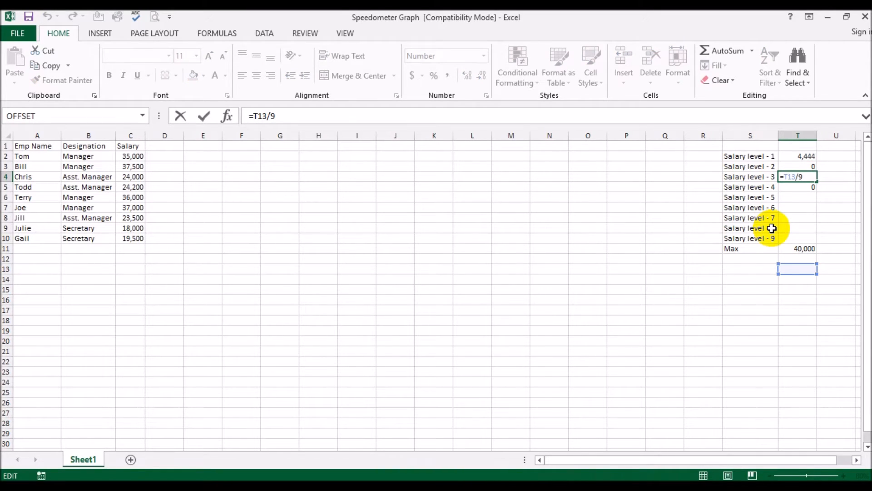
key(Escape)
key(Down)
key(F2)
key(Escape)
Make the T11 reference in cell T2 absolute as =$T$11/9 and fill the formula down to T10.
key(Up)
key(Up)
key(Up)
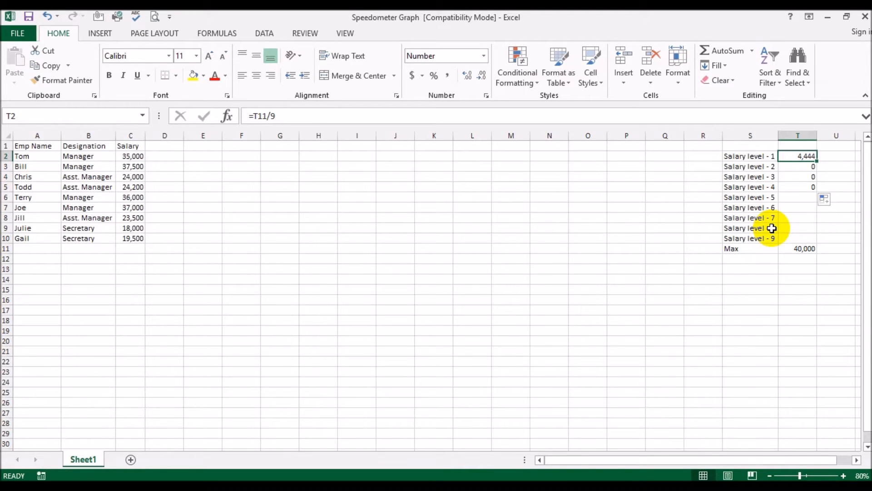
click(258, 116)
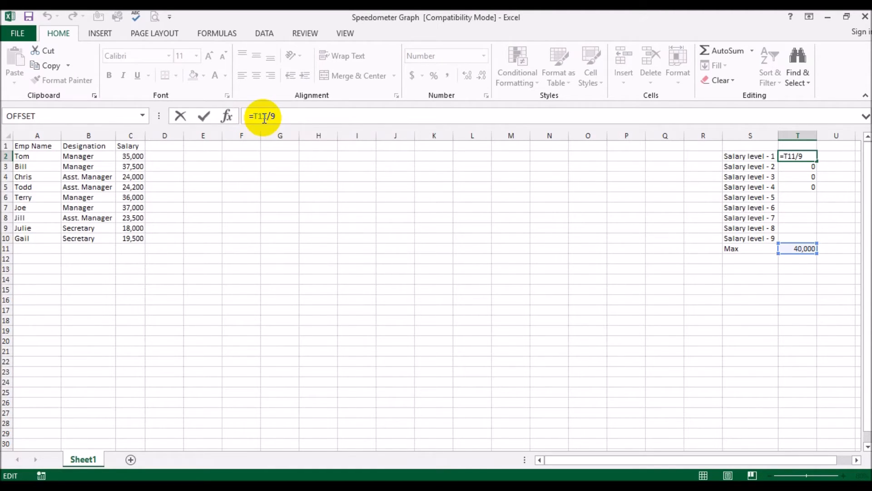
key(F4)
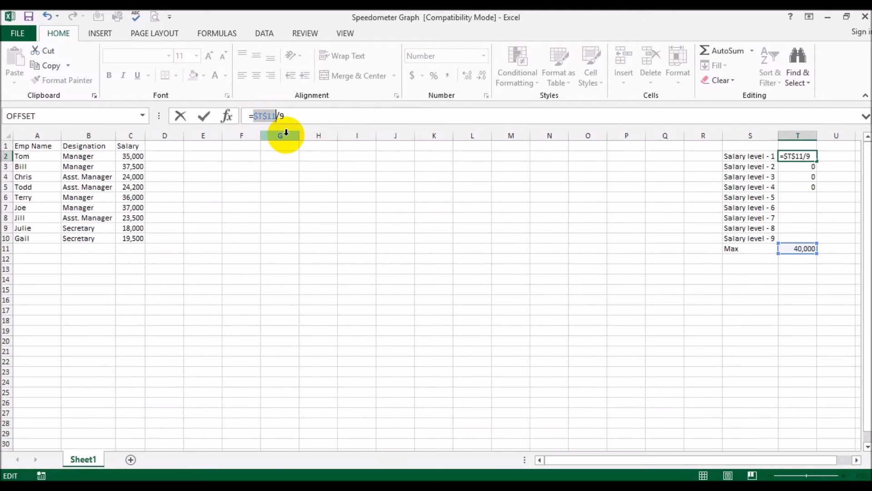
key(Return)
text(.)
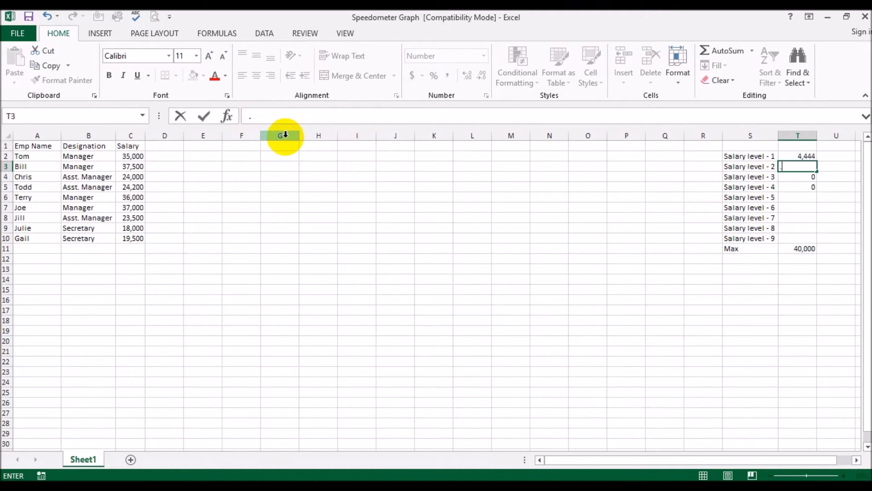
key(Escape)
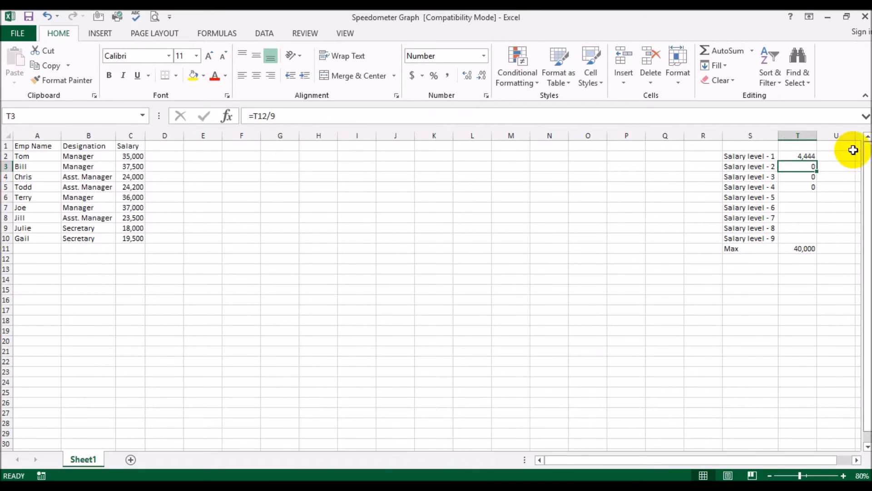
click(807, 156)
drag(819, 160, 814, 234)
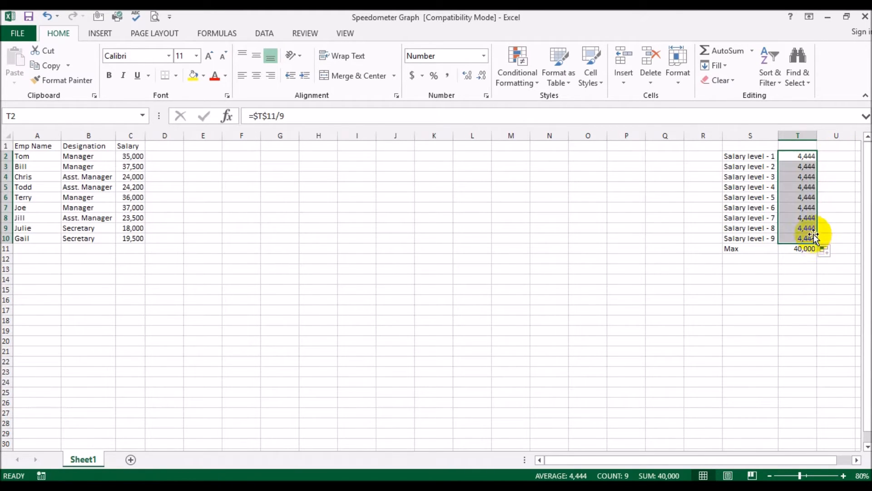
Review the filled formulas cell by cell from T2 to T10.
click(803, 156)
key(Down)
key(Down)
key(Down)
key(Down)
key(Down)
key(Down)
key(Down)
key(Down)
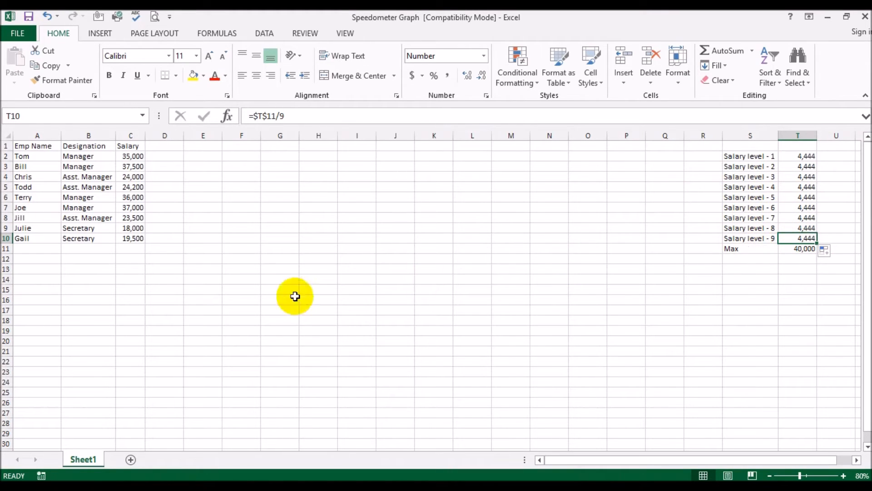
Enter the label "Pointer Data" in cell A13 below the employee table.
click(37, 270)
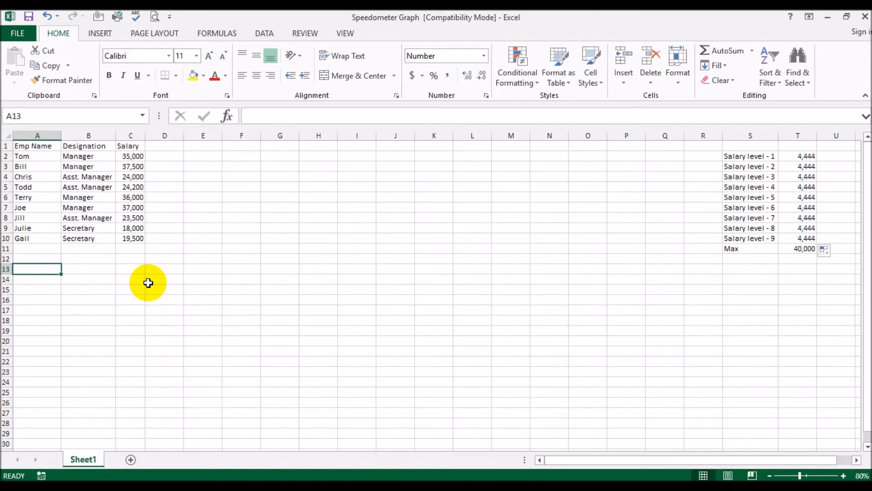
text(Pointer Data)
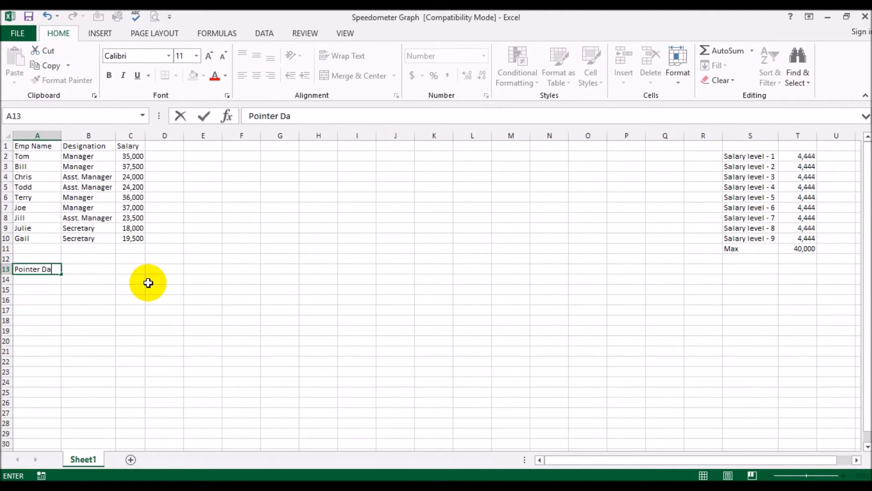
key(Return)
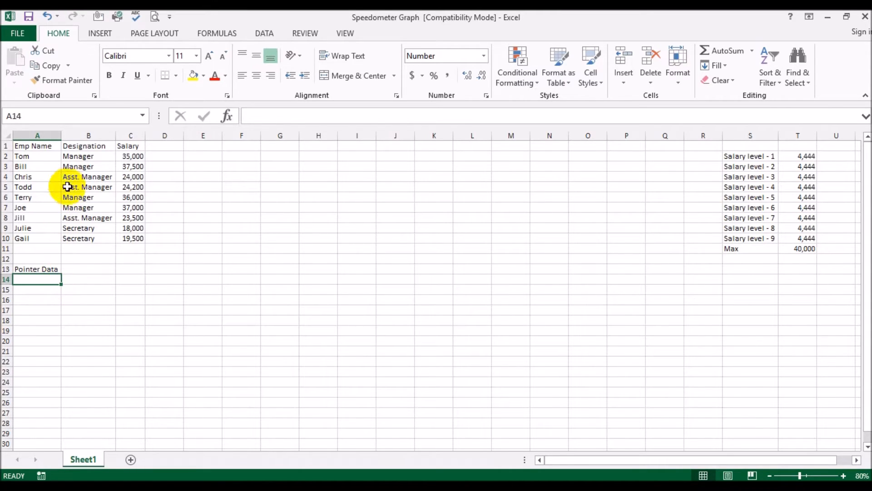
Add list data validation to cell A14 with source =$A$2:$A$10, Ignore blank off and the in-cell dropdown on.
drag(39, 157, 43, 234)
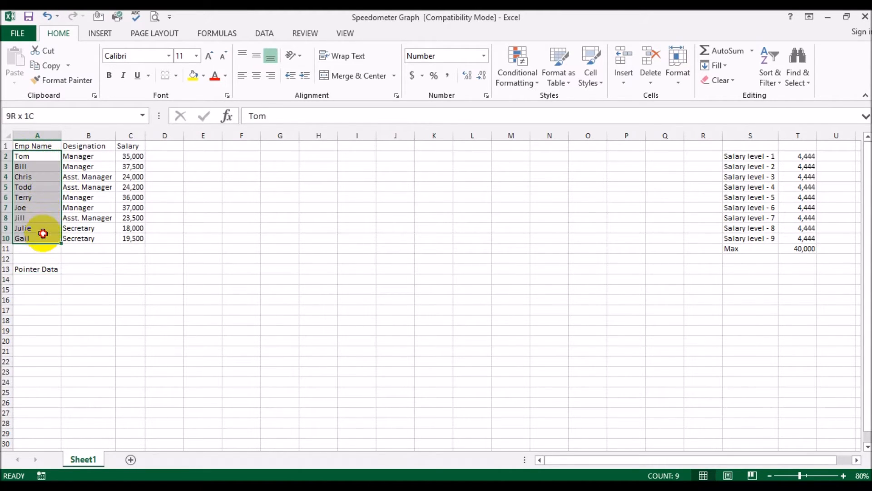
click(38, 278)
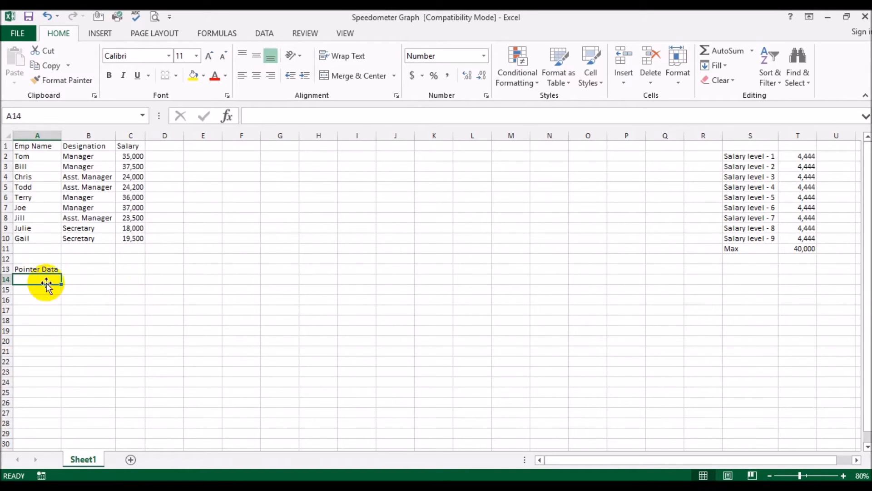
click(267, 34)
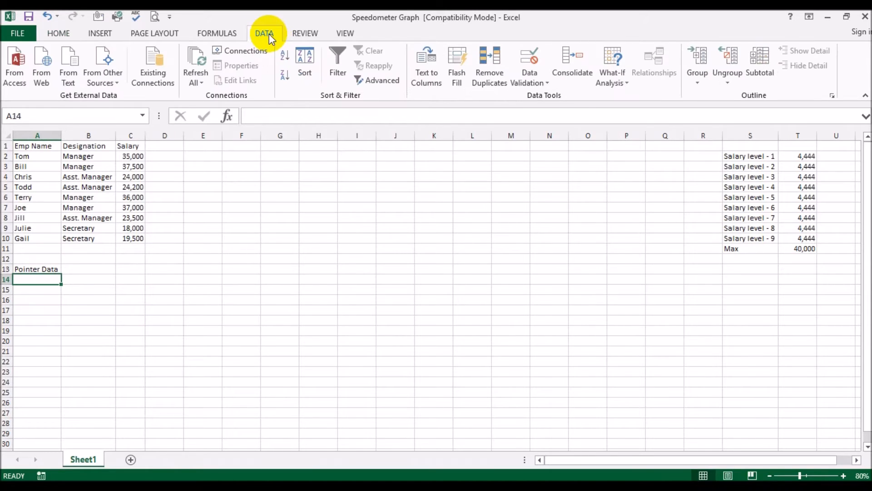
click(549, 82)
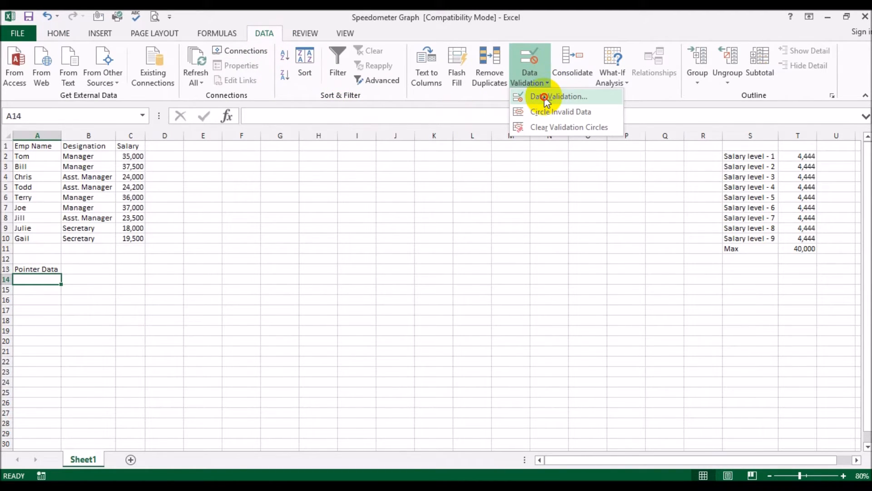
click(544, 97)
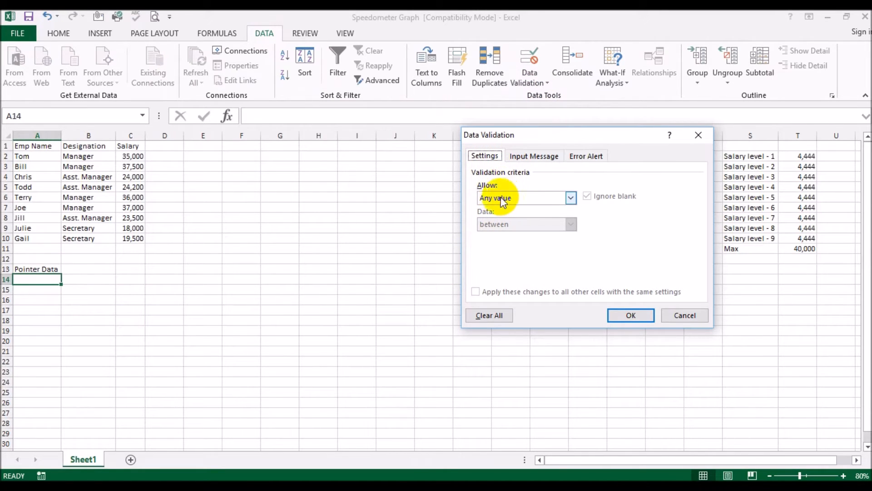
click(571, 199)
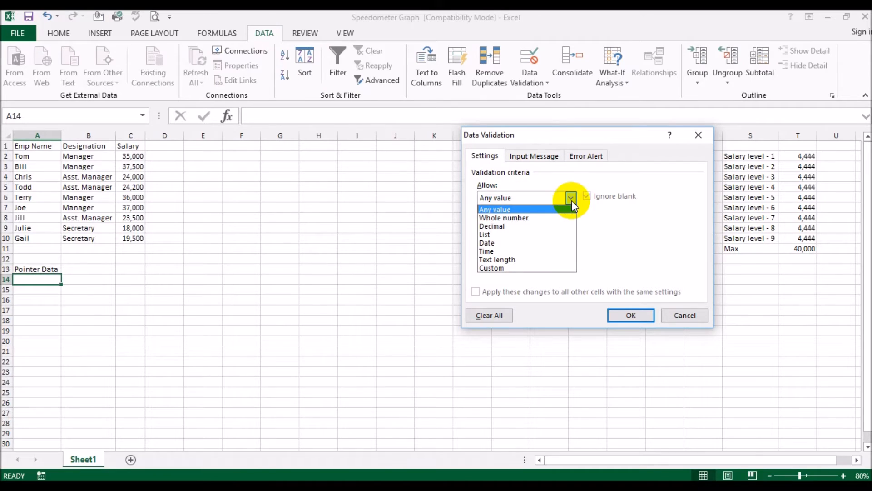
click(498, 236)
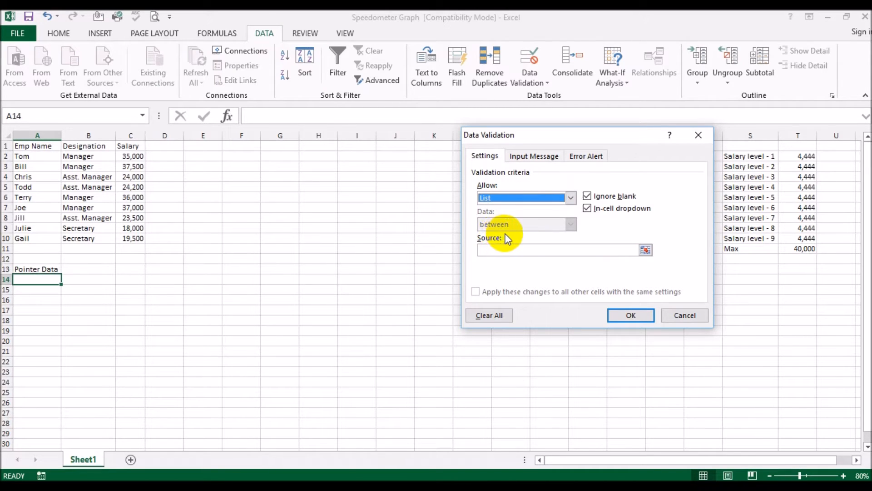
click(588, 196)
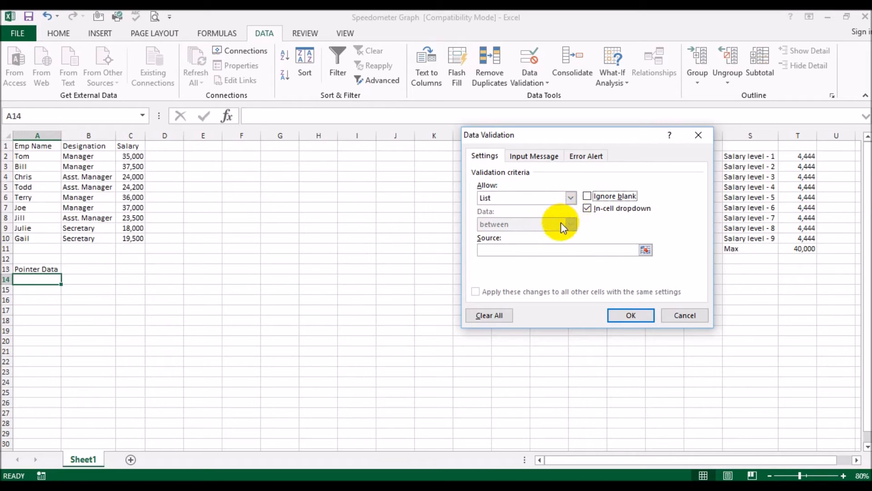
click(532, 250)
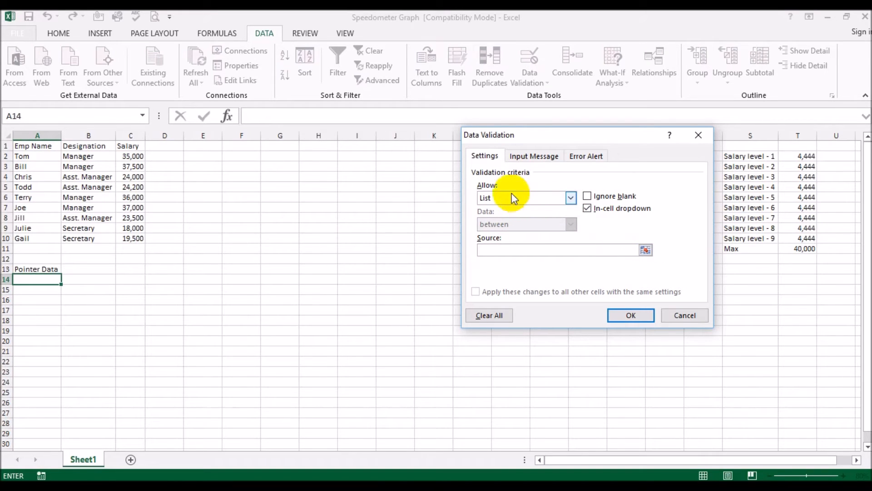
drag(32, 157, 32, 238)
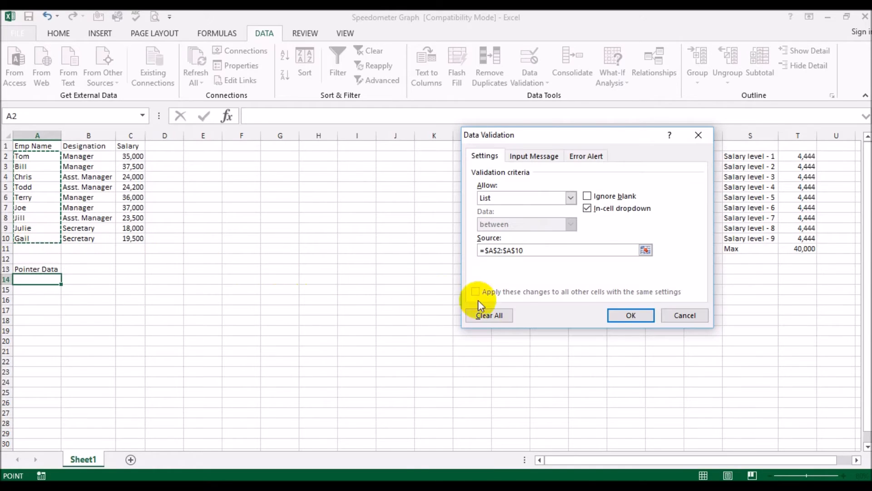
click(623, 317)
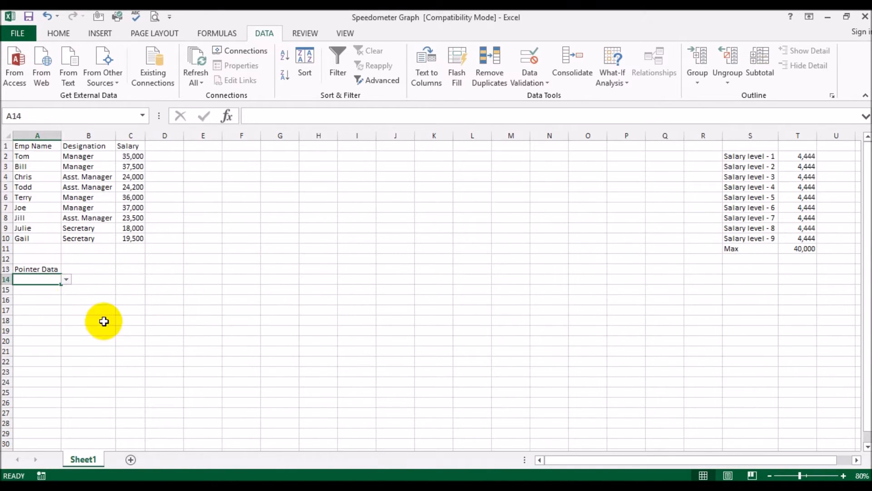
Autofit all column widths and widen column A slightly.
click(8, 135)
double_click(61, 136)
click(130, 288)
click(55, 269)
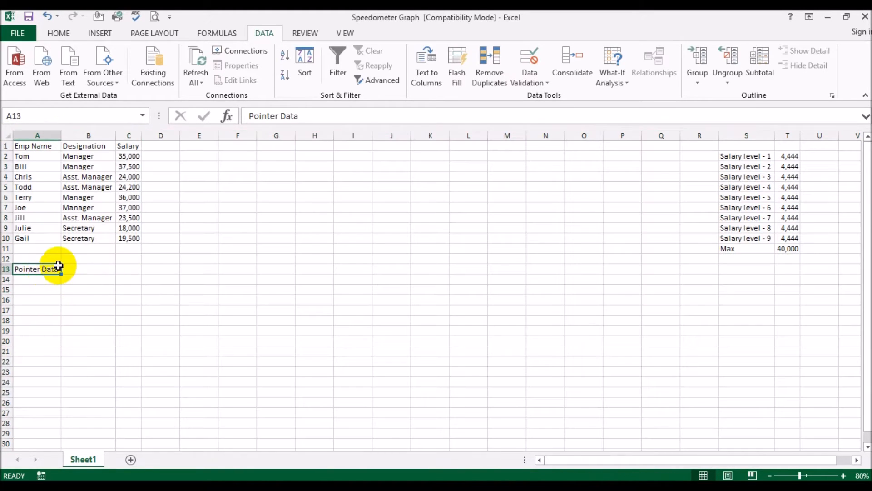
double_click(61, 135)
Apply list data validation to cell A13 with source =$A$2:$A$10 and Ignore blank off.
mouse_move(53, 268)
mouse_down()
mouse_move(107, 274)
mouse_move(55, 269)
mouse_up()
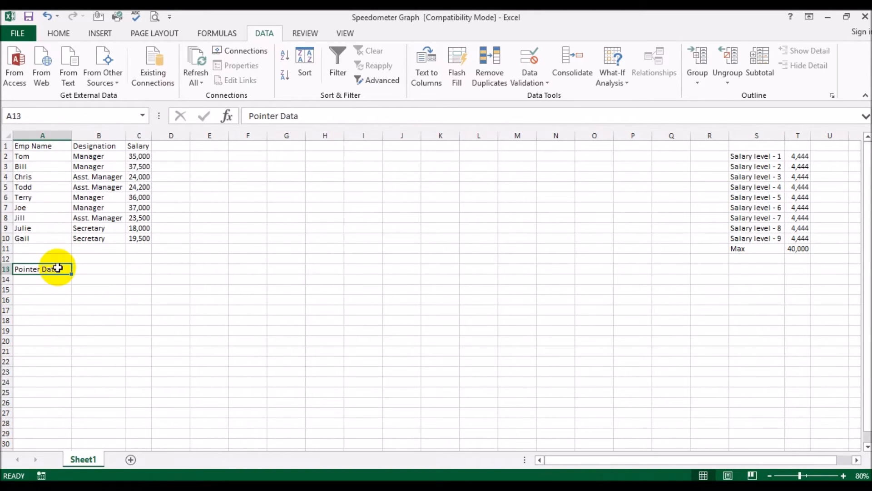
click(541, 84)
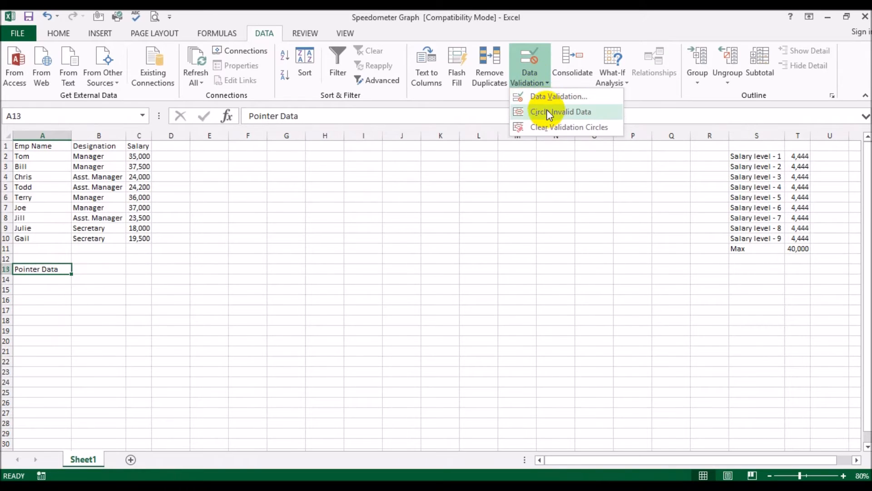
click(547, 97)
click(571, 198)
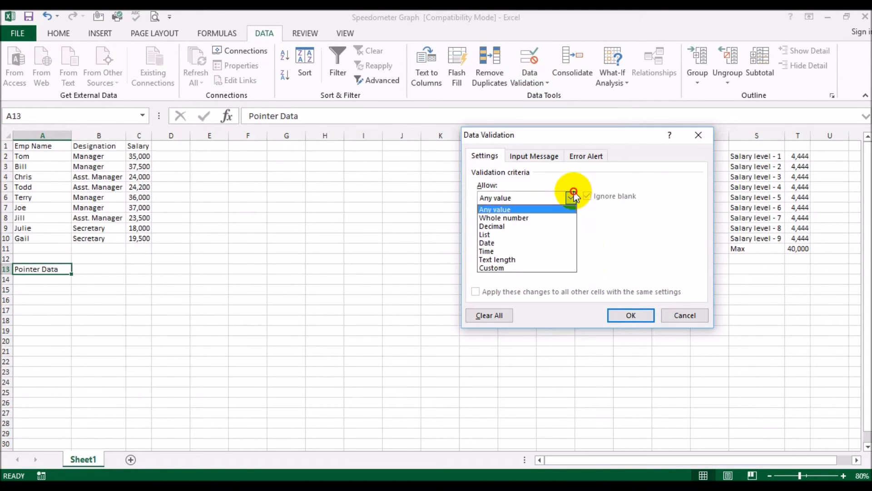
click(513, 236)
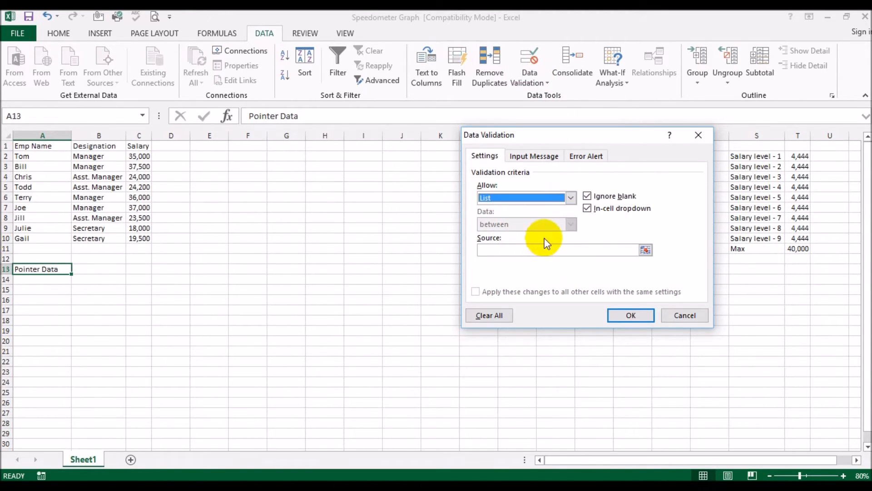
click(588, 198)
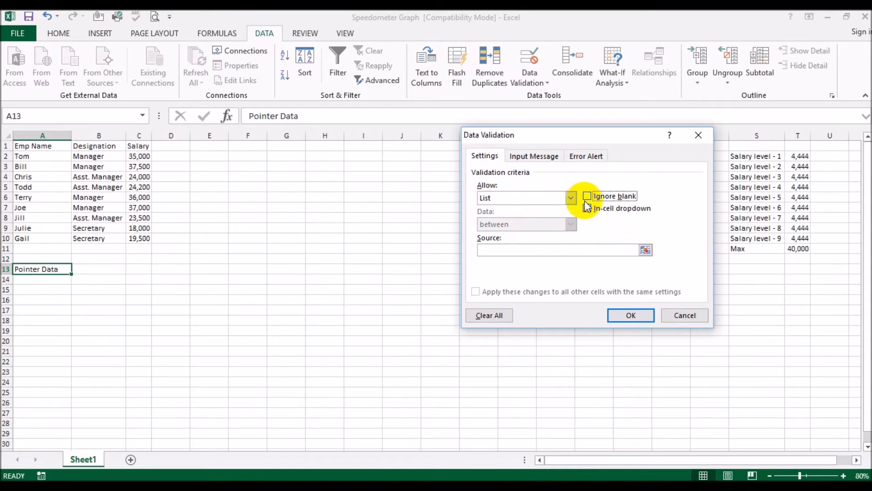
click(598, 249)
drag(47, 156, 67, 237)
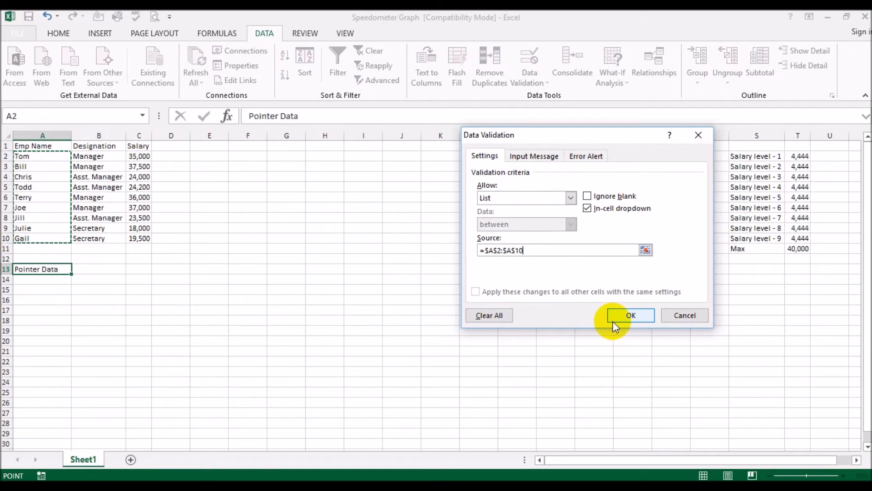
click(633, 315)
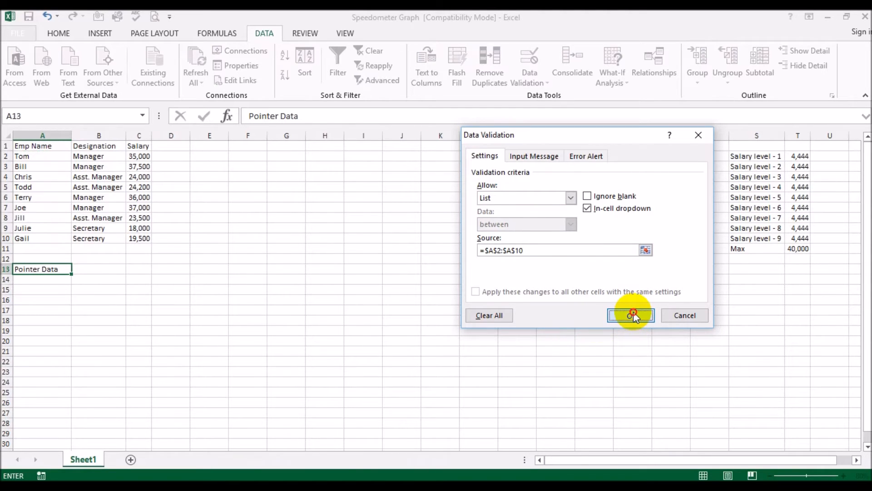
click(182, 249)
click(68, 269)
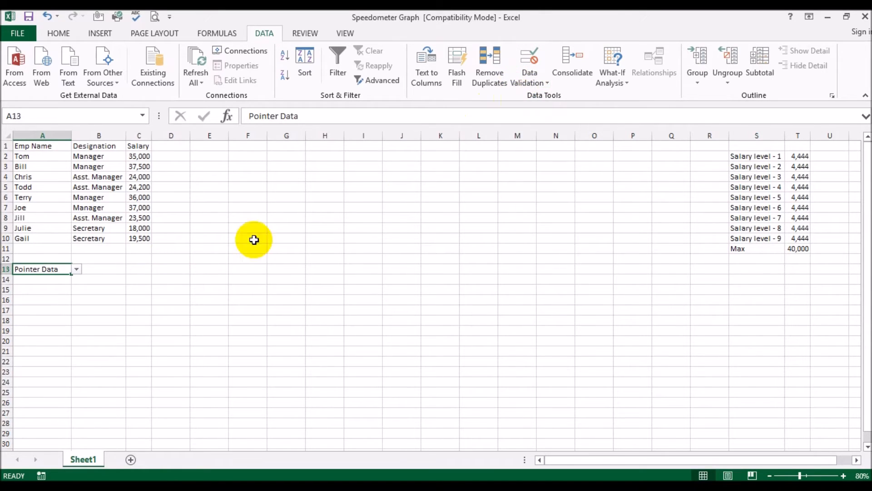
Remove the list validation from the Pointer Data label in cell A13 by allowing any value.
click(529, 78)
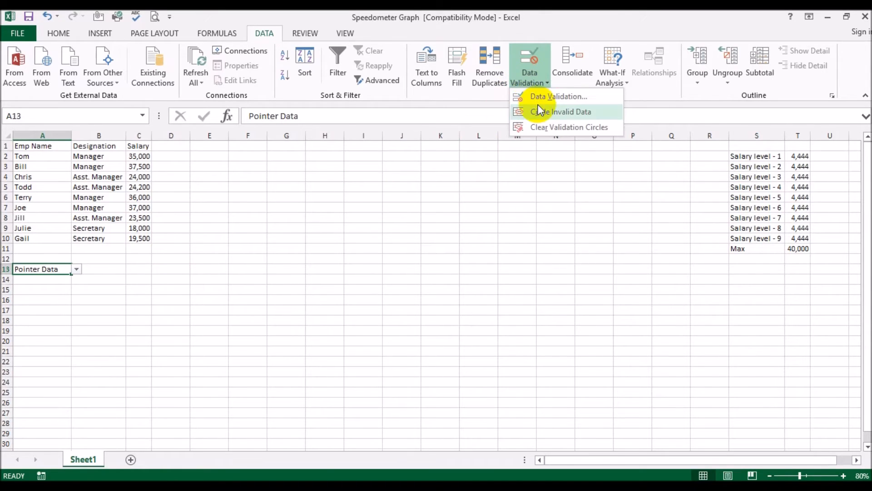
click(550, 129)
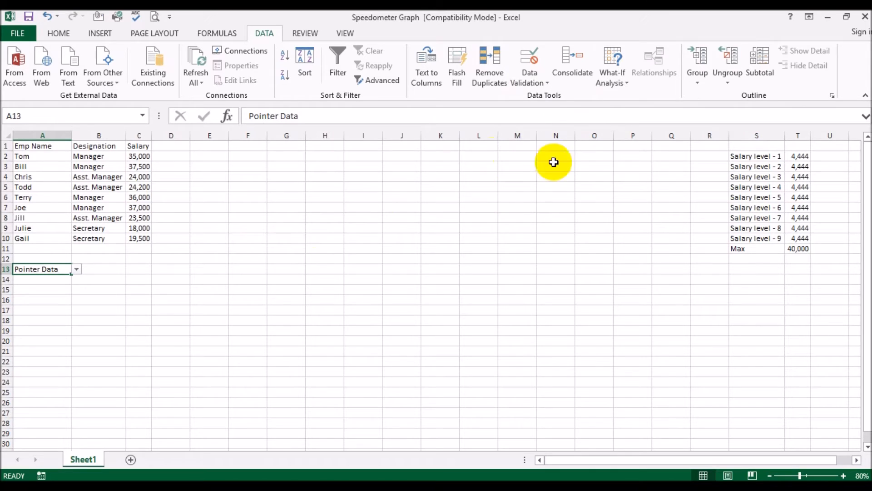
click(529, 78)
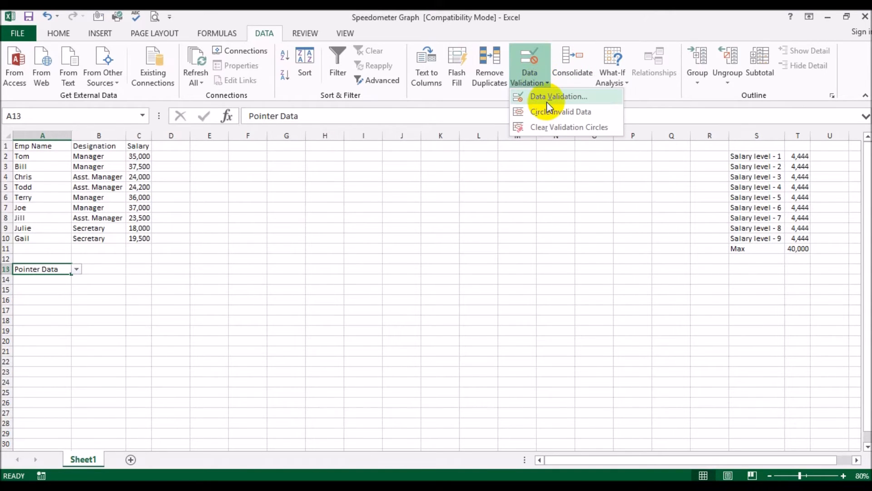
click(546, 98)
click(525, 200)
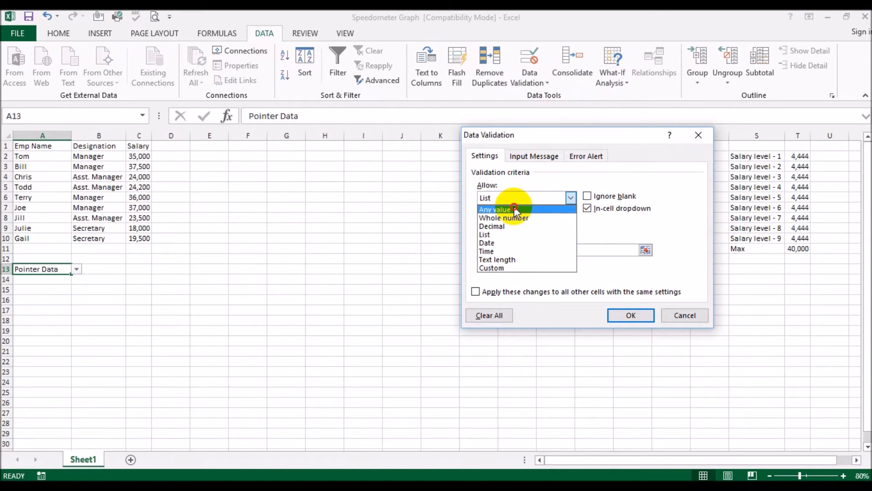
click(517, 207)
click(620, 313)
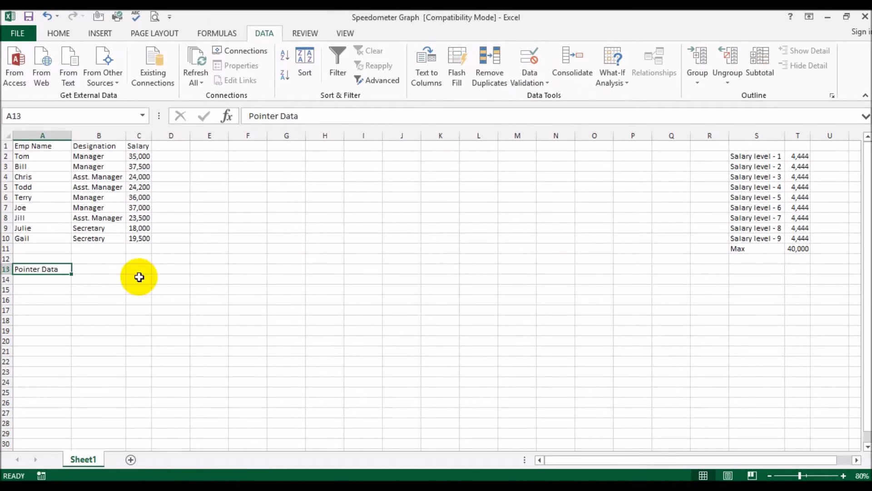
Test the employee dropdown in cell A14 by choosing the row 3 employee and switching to the row 5 employee.
click(58, 278)
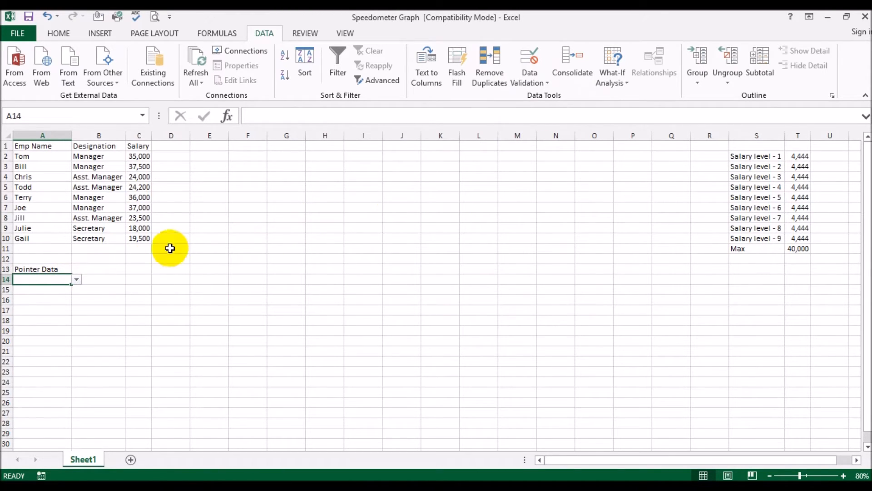
click(76, 279)
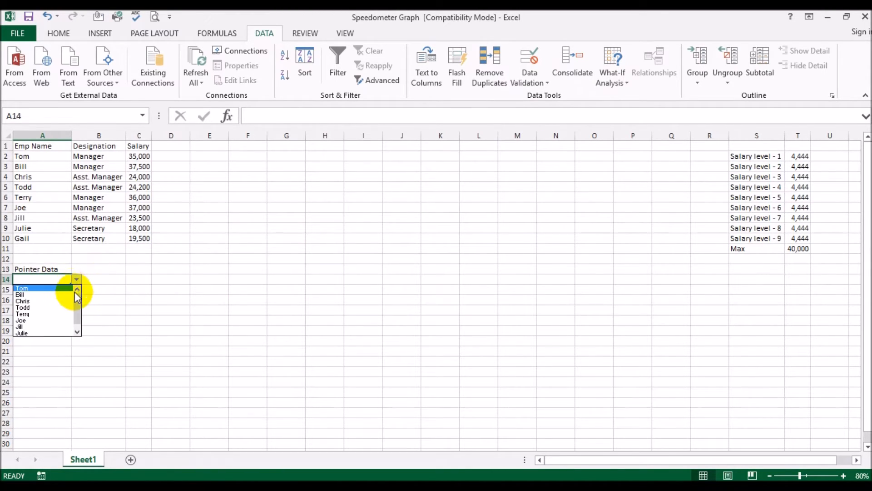
mouse_move(80, 300)
mouse_down()
mouse_move(77, 322)
mouse_move(76, 298)
mouse_up()
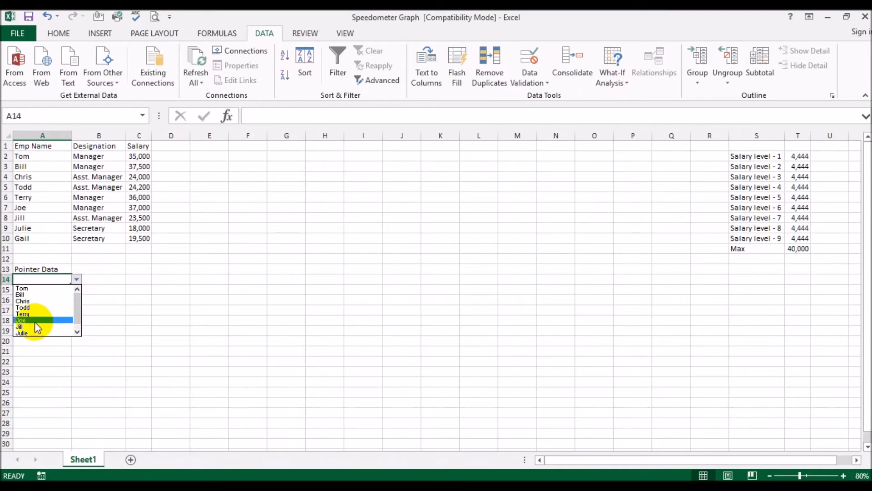
click(76, 280)
key(Escape)
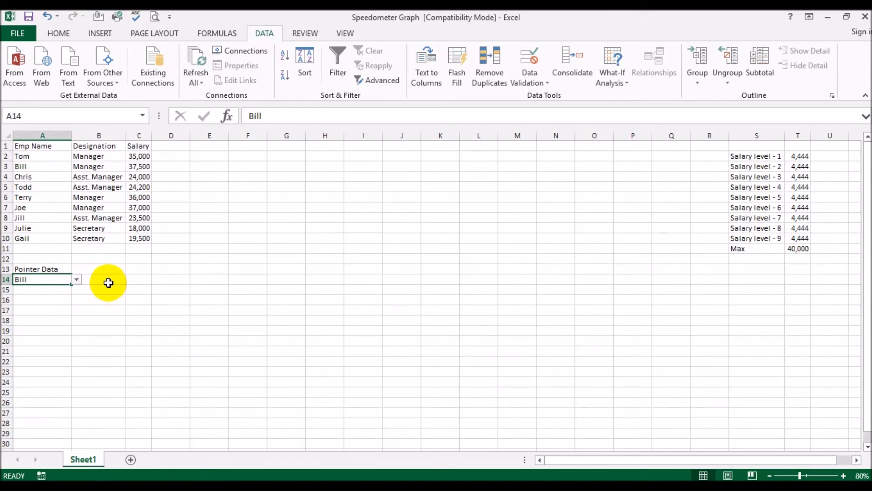
click(76, 280)
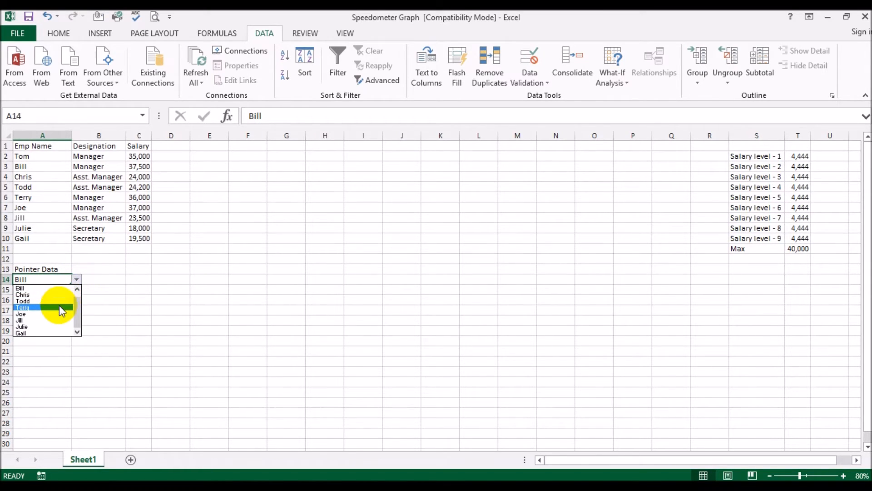
click(59, 301)
Enter =VLOOKUP(A14,A2:C10,3,FALSE) in cell B14 to look up the selected employee's salary with an exact match.
click(104, 281)
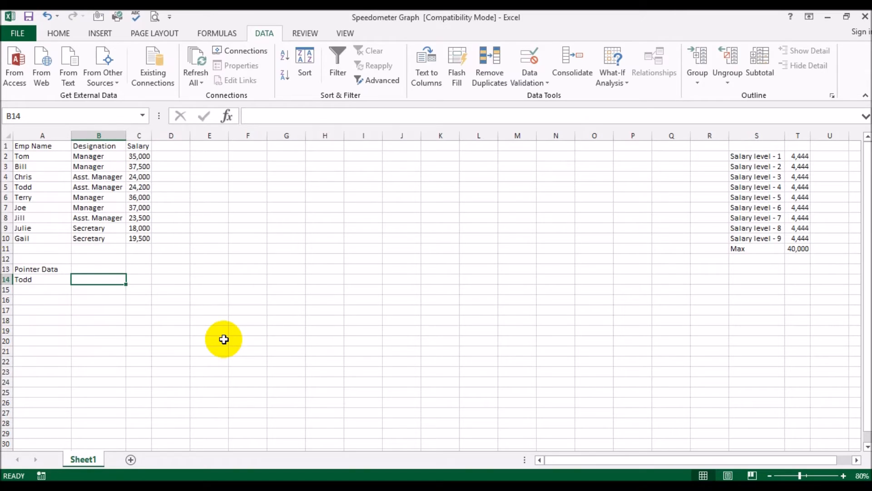
text(=vl)
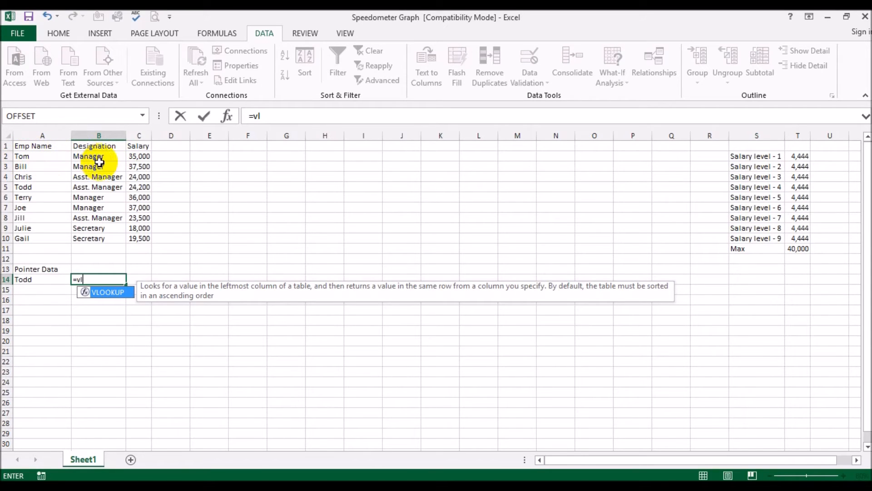
double_click(103, 292)
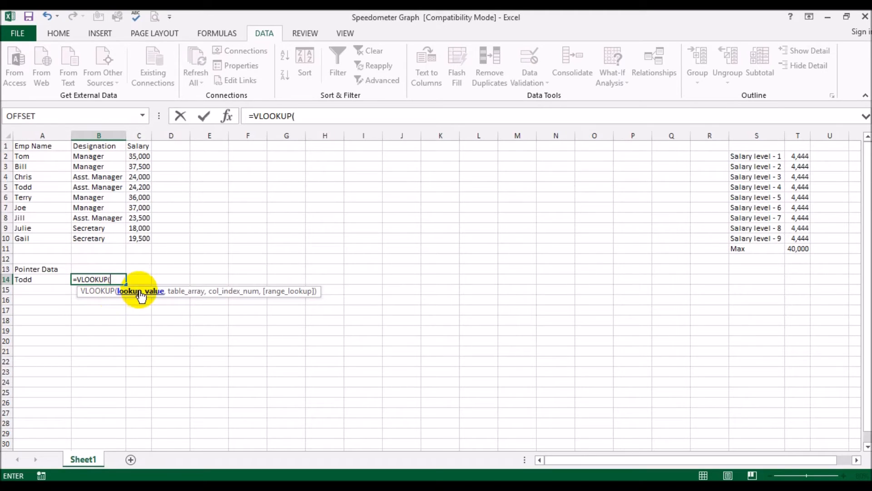
click(49, 279)
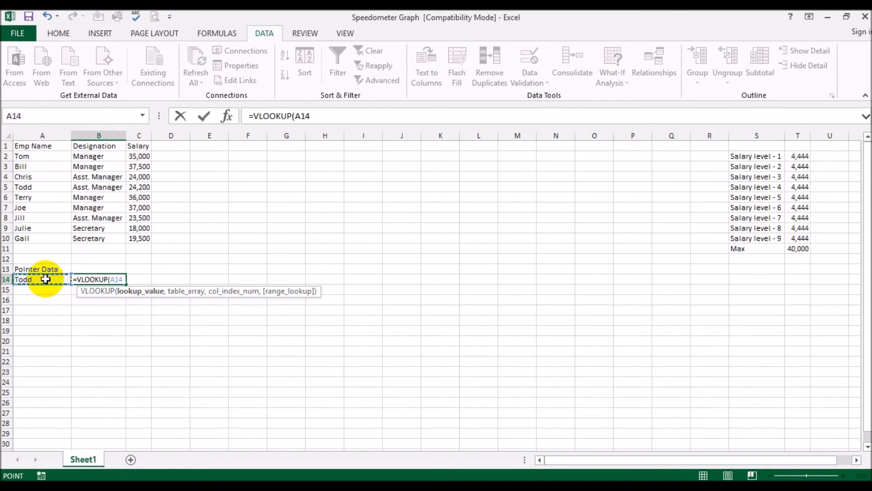
text(,)
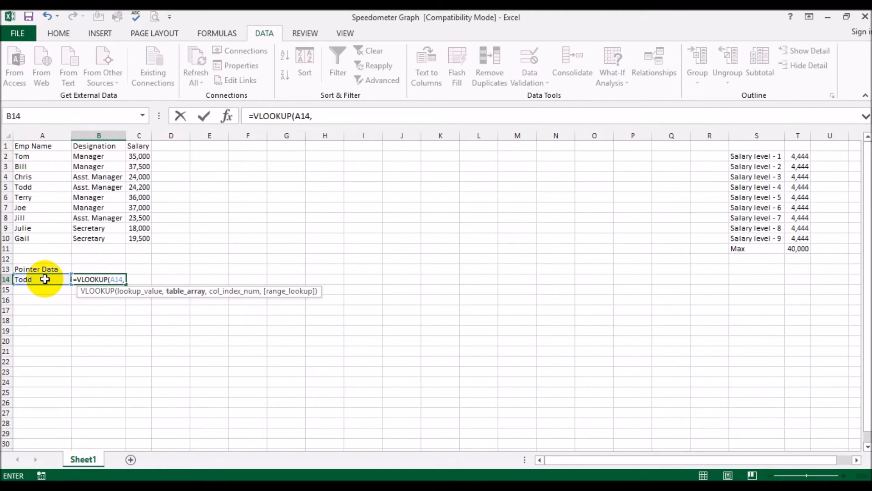
click(35, 156)
drag(35, 156, 141, 236)
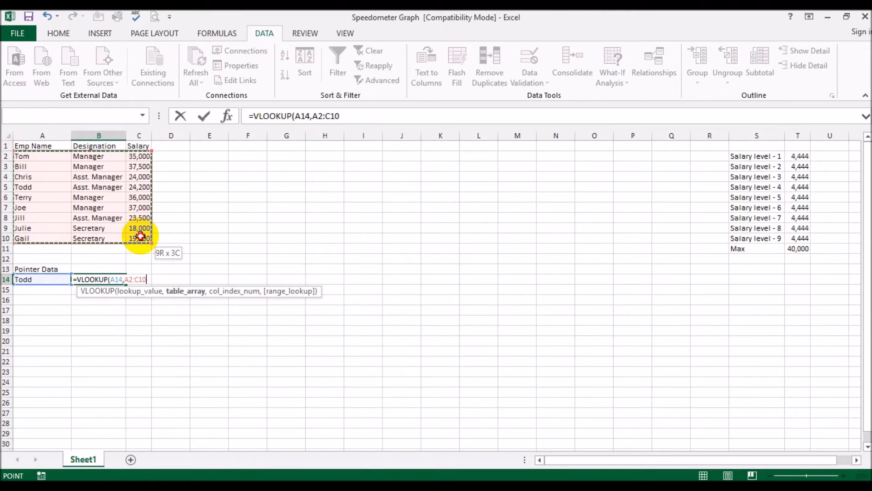
drag(141, 236, 140, 236)
text(,)
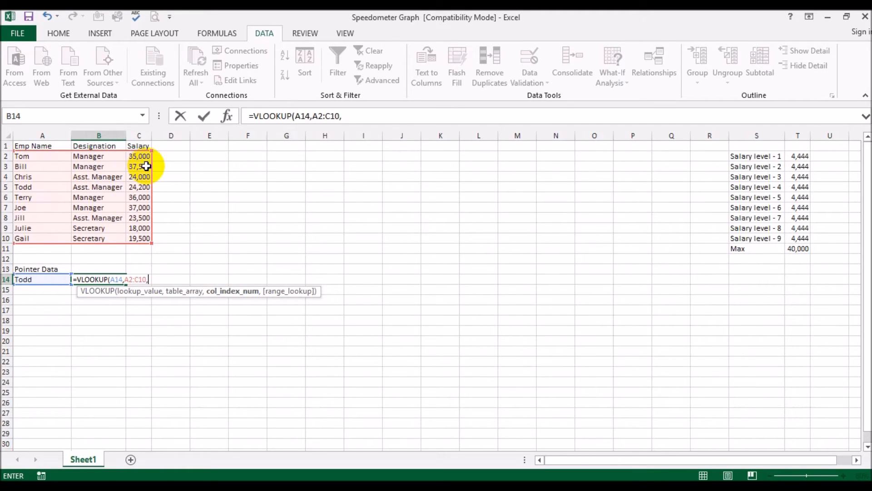
text(3,)
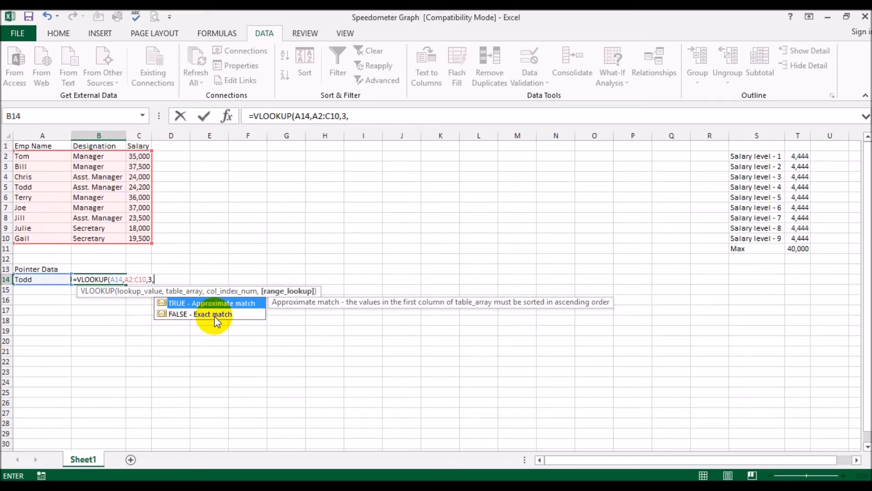
text(false))
key(Return)
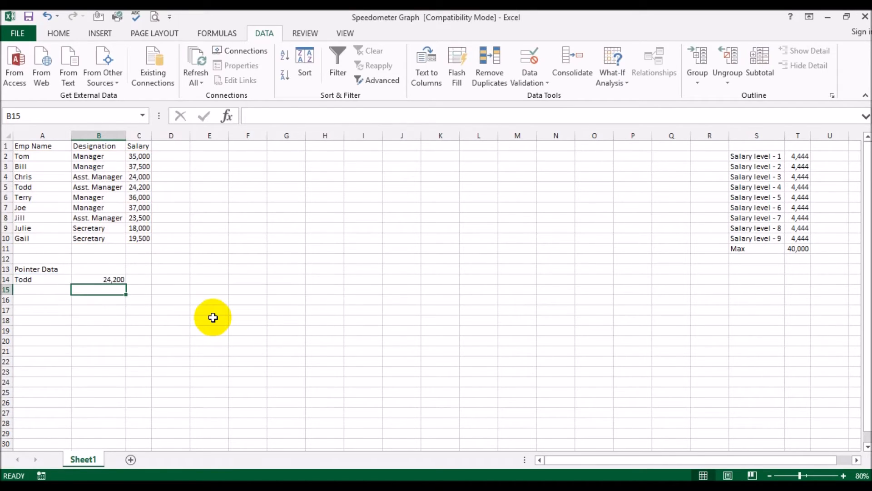
Check the lookup formula in B14 against the row 5 employee's salary in cell C5.
click(52, 280)
click(111, 279)
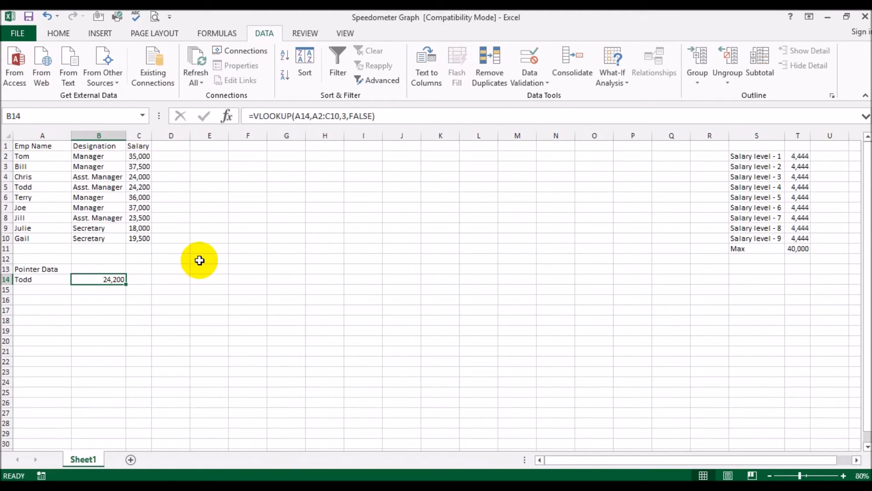
click(143, 189)
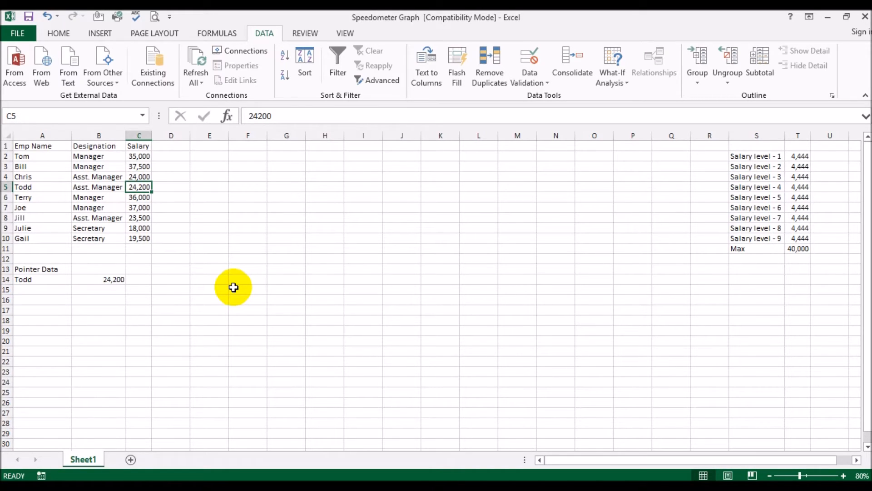
Change the employee selected in the A14 dropdown to the one listed in row 7.
click(58, 280)
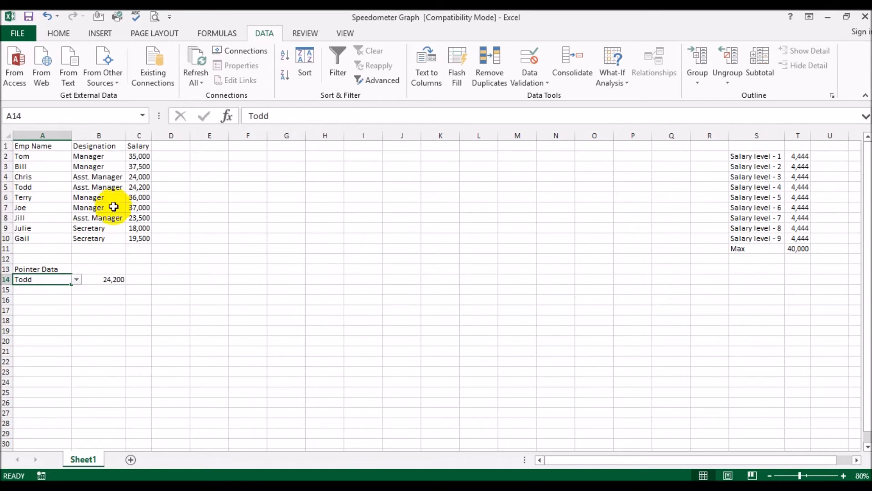
click(144, 208)
click(59, 279)
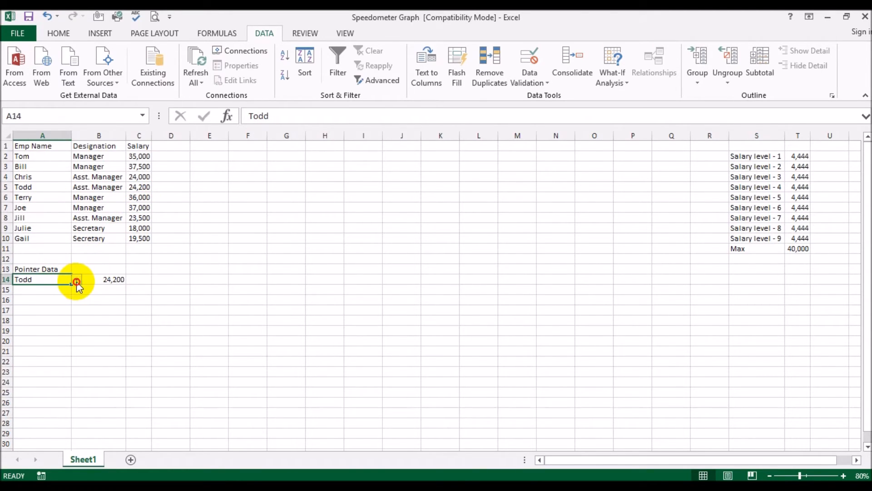
click(76, 280)
click(61, 314)
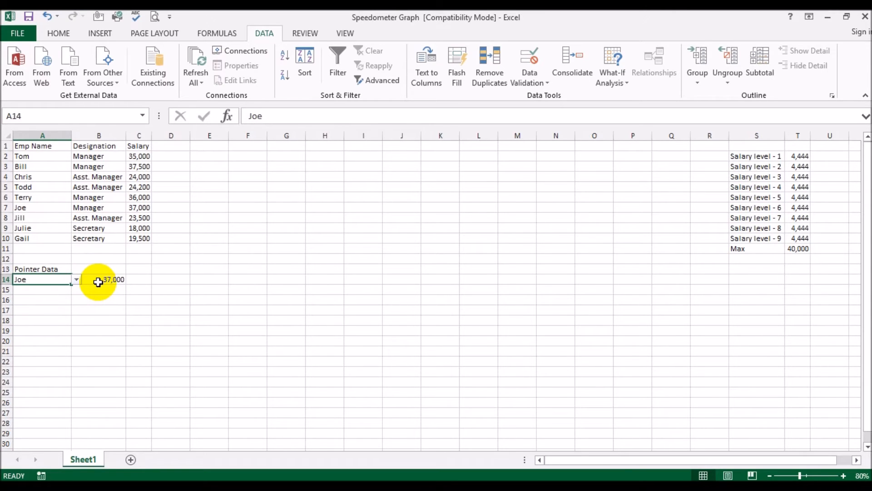
Enter the label "Needle" in cell A15 and the value 1000 beside it in B15.
click(61, 291)
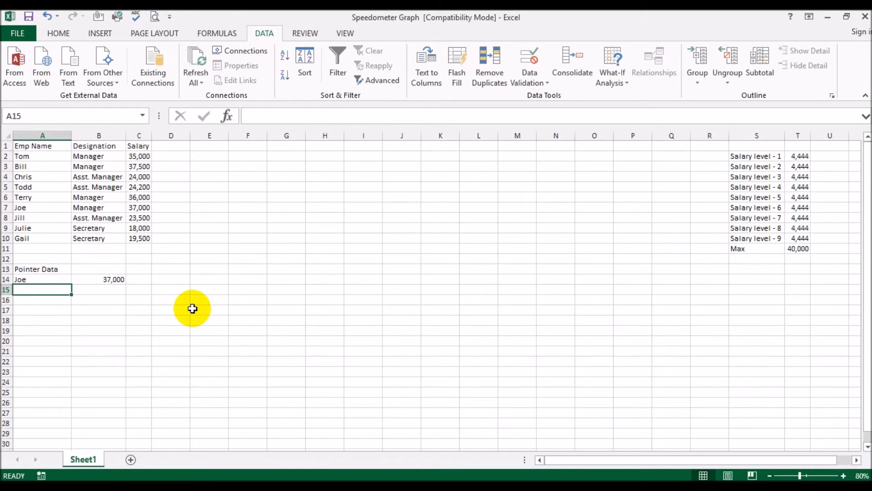
text(Needle)
key(Tab)
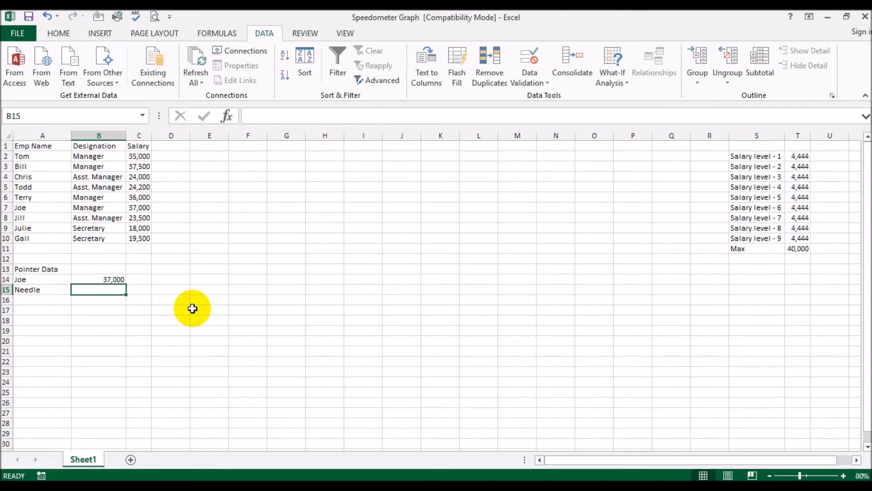
text(100)
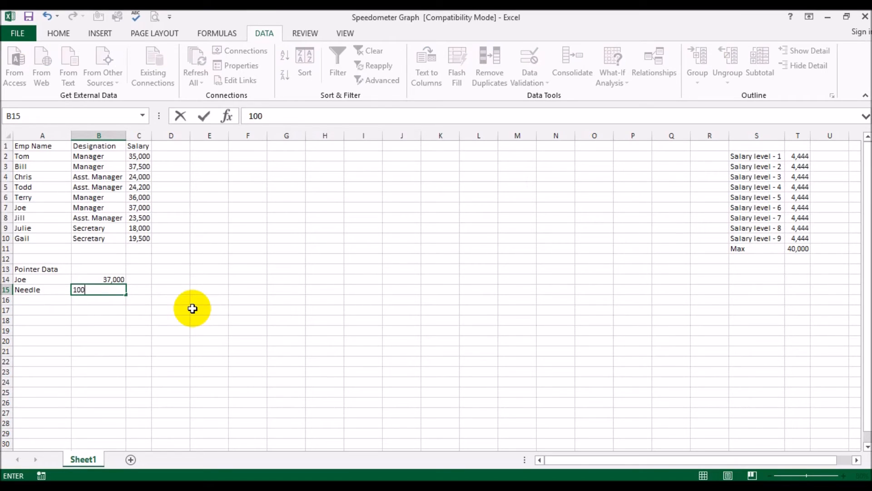
key(Return)
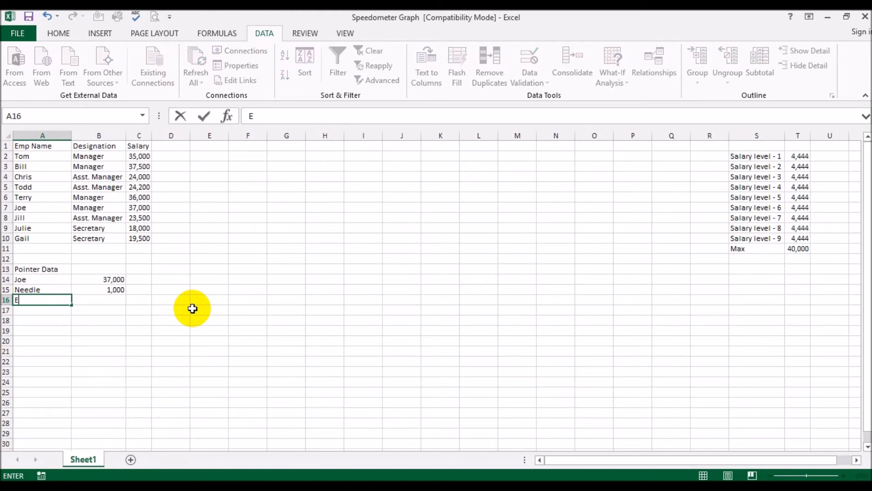
Enter the label "End" in cell A16 and the formula =SUM(T2:T11)-SUM(B14:B15) in B16.
text(End)
key(Return)
key(Up)
key(Right)
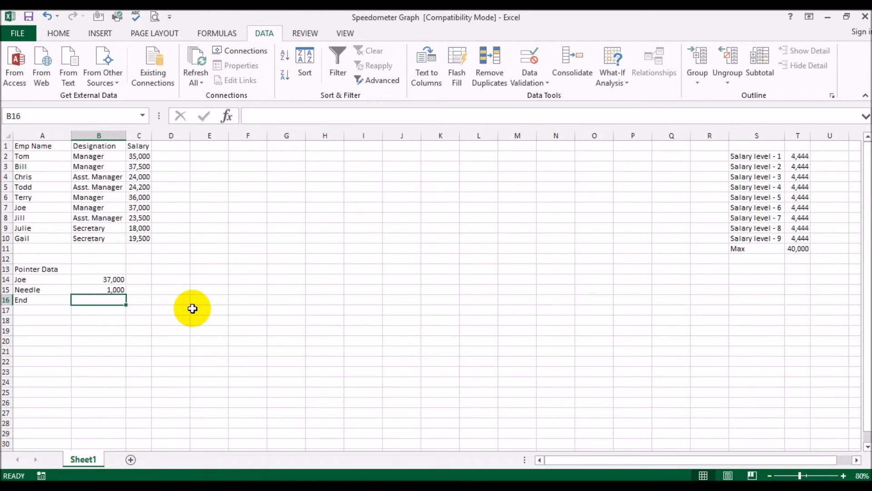
text(=sum()
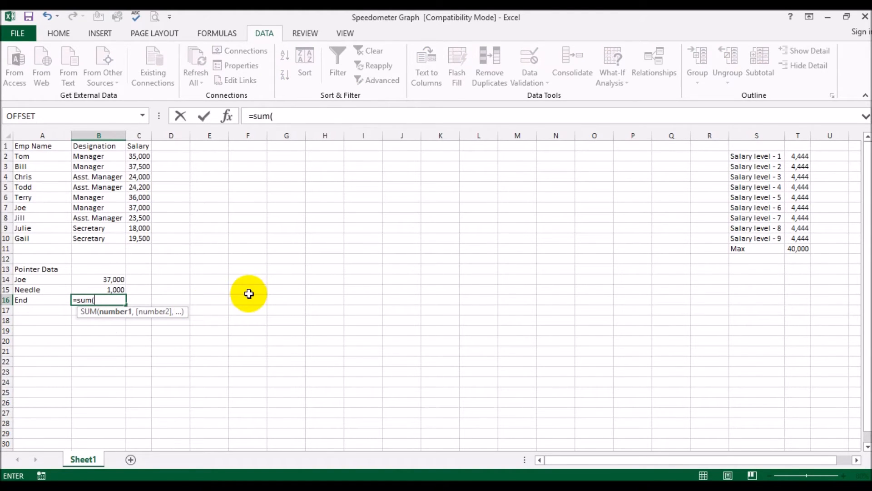
drag(799, 156, 791, 247)
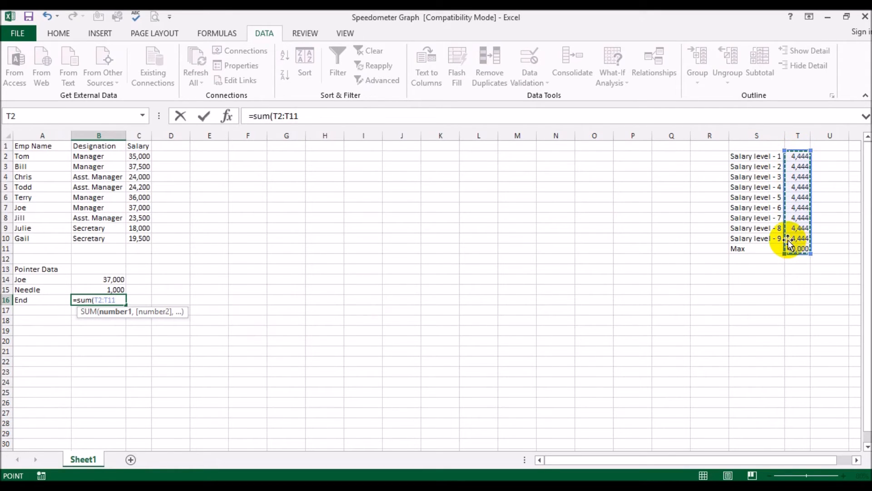
text()-sum()
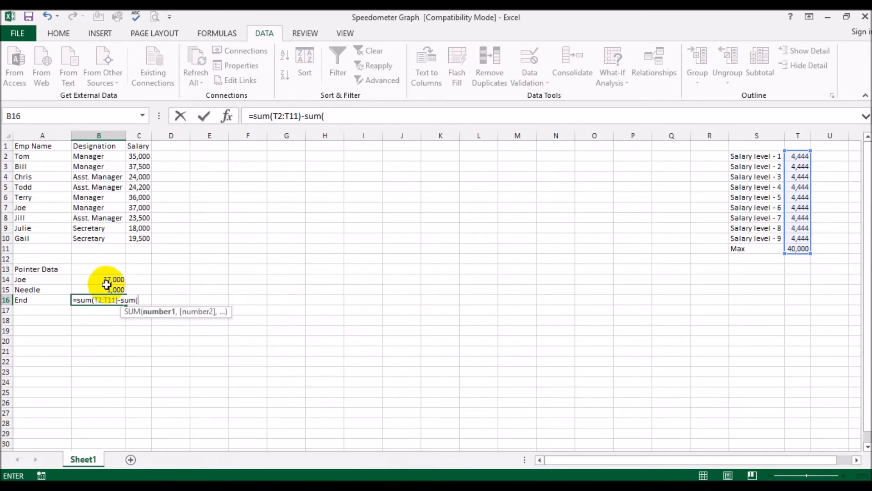
drag(108, 280, 102, 287)
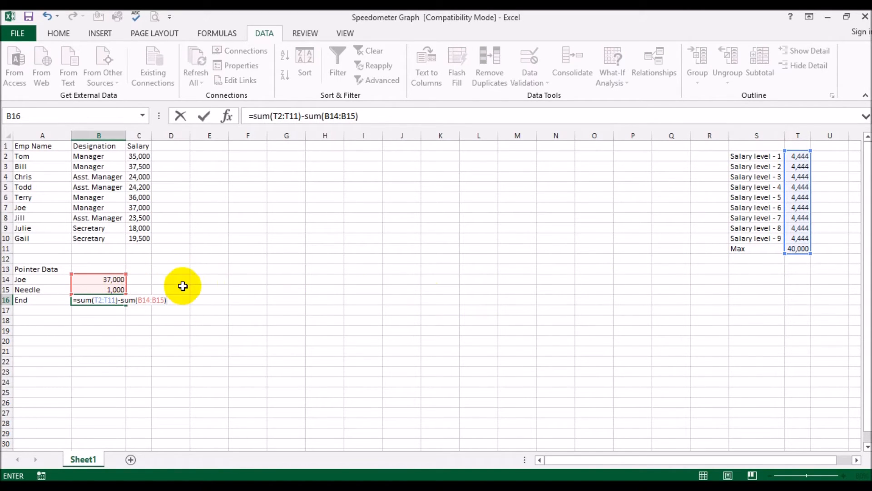
key(Return)
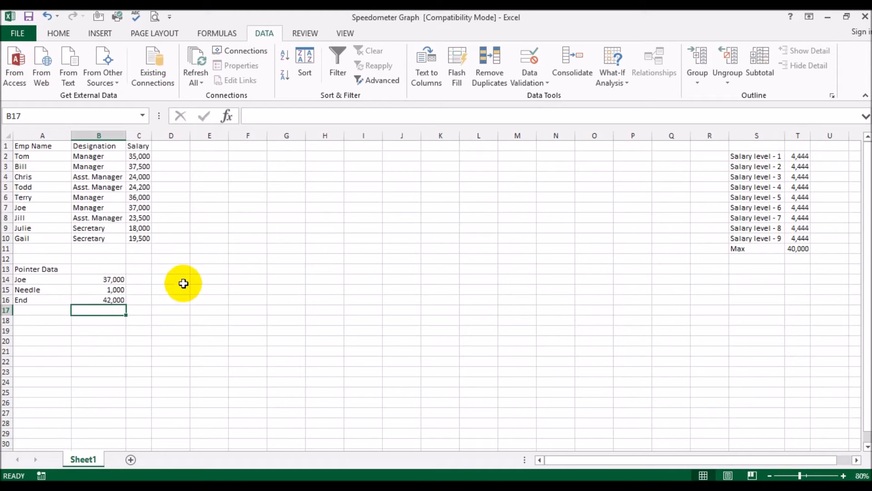
click(115, 300)
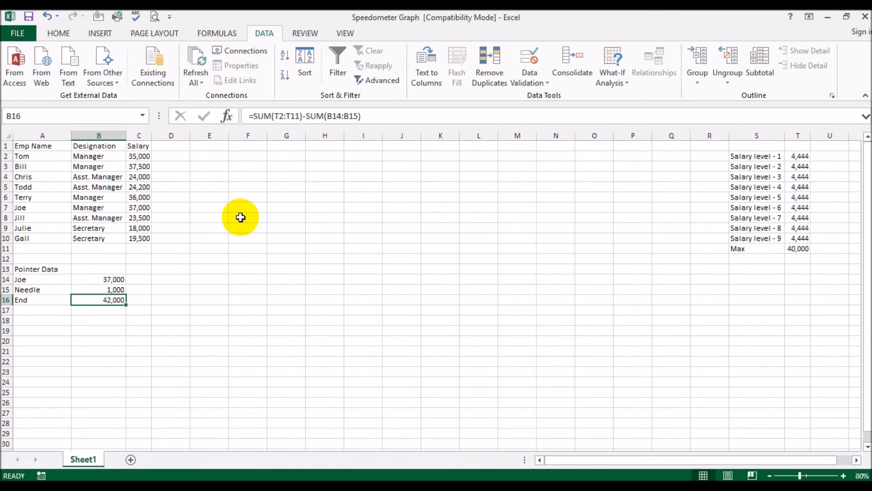
Insert an empty doughnut chart, positioned beside the employee table and enlarged to cover about columns E to N down to row 29.
drag(229, 194, 224, 195)
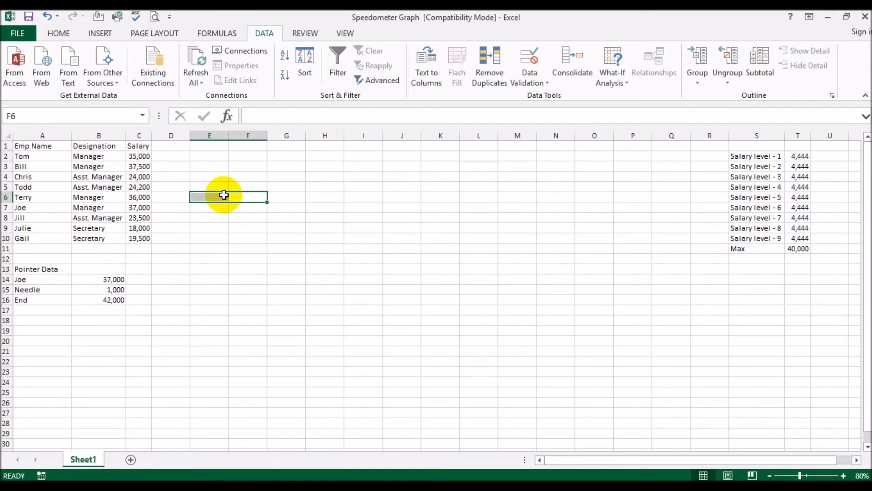
click(217, 155)
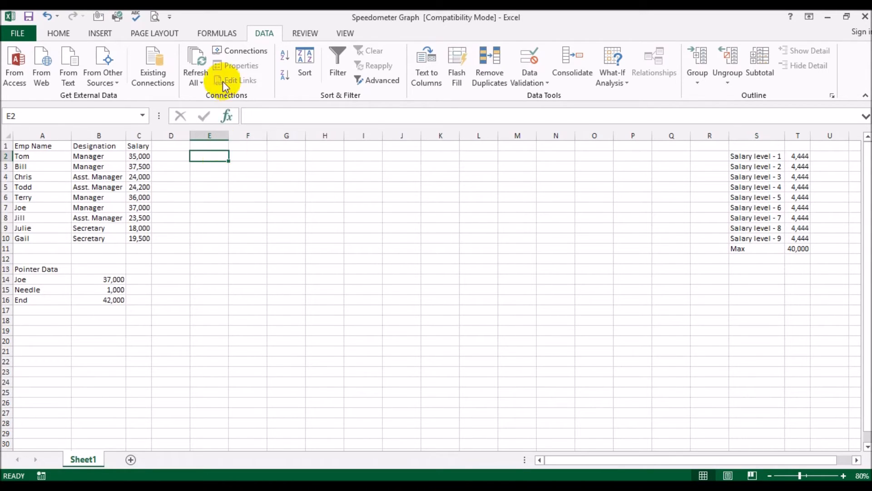
click(100, 33)
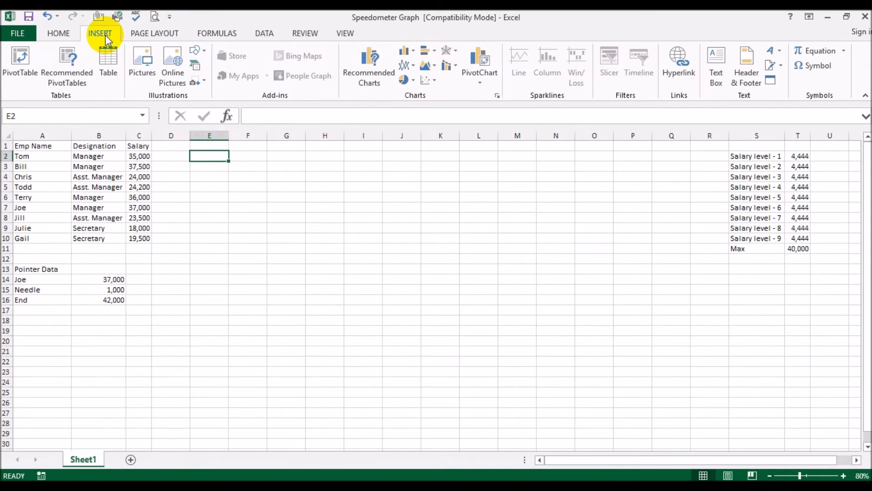
click(413, 79)
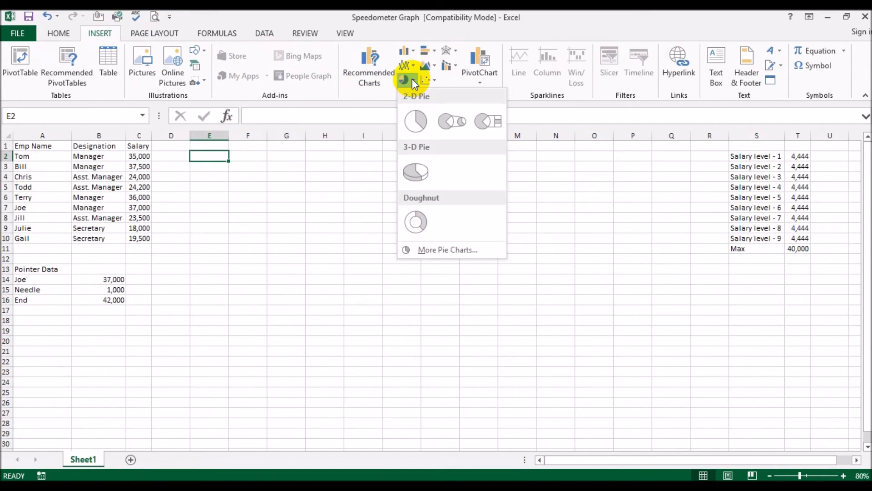
click(415, 227)
drag(424, 238, 293, 163)
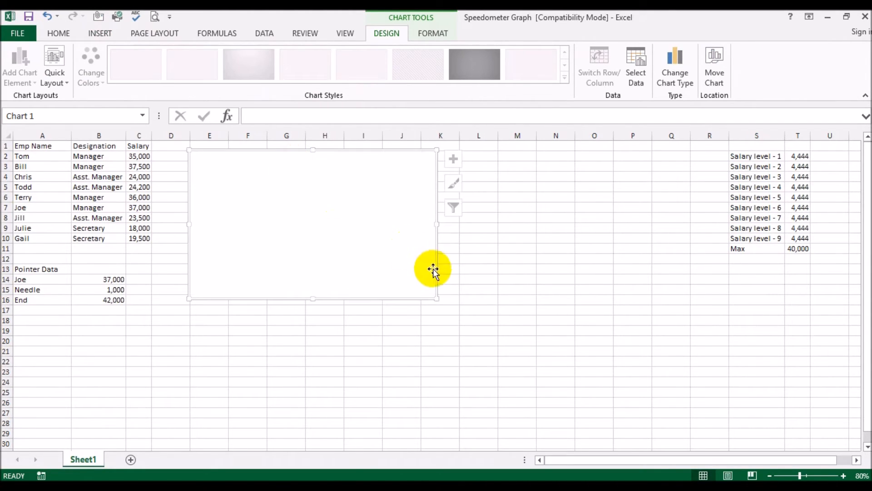
drag(436, 298, 561, 435)
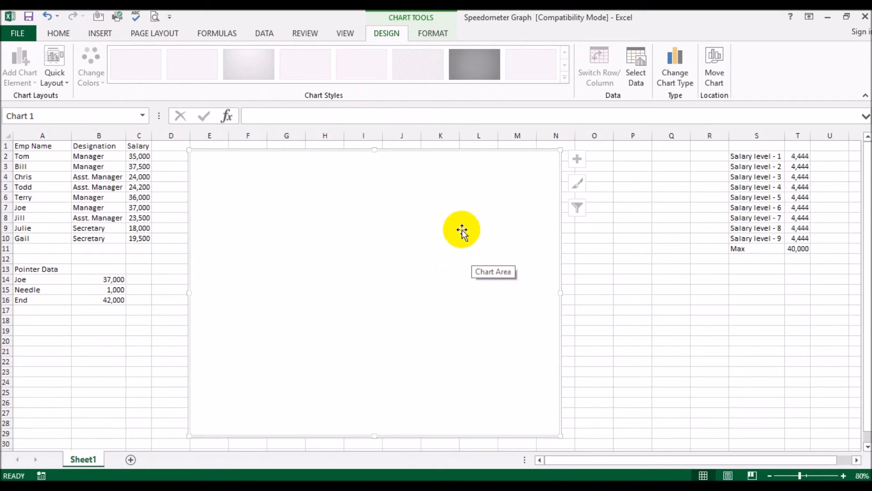
Add a data series to the chart with its name from cell C1 and its values from T2:T11.
click(635, 63)
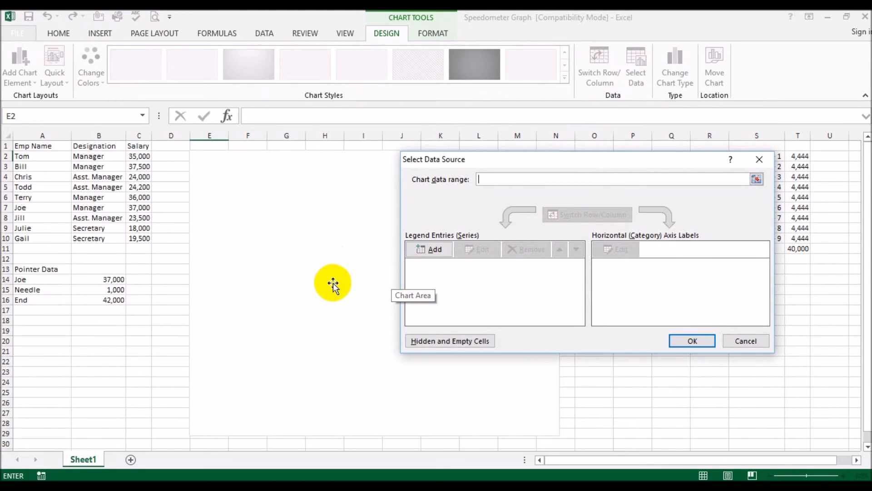
click(436, 250)
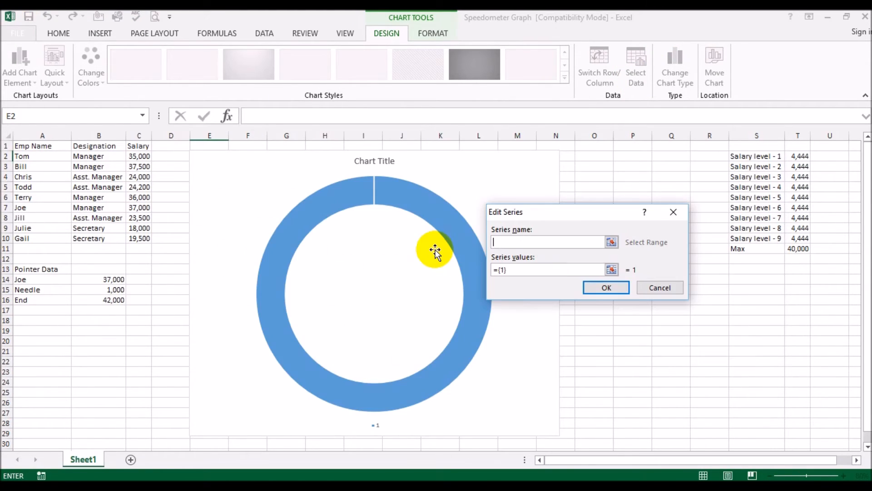
click(139, 146)
drag(508, 270, 474, 261)
key(BackSpace)
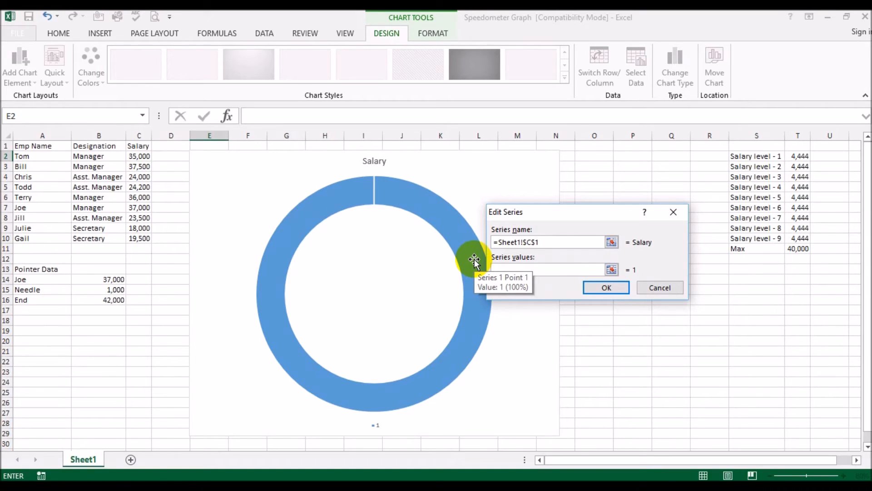
drag(800, 156, 804, 248)
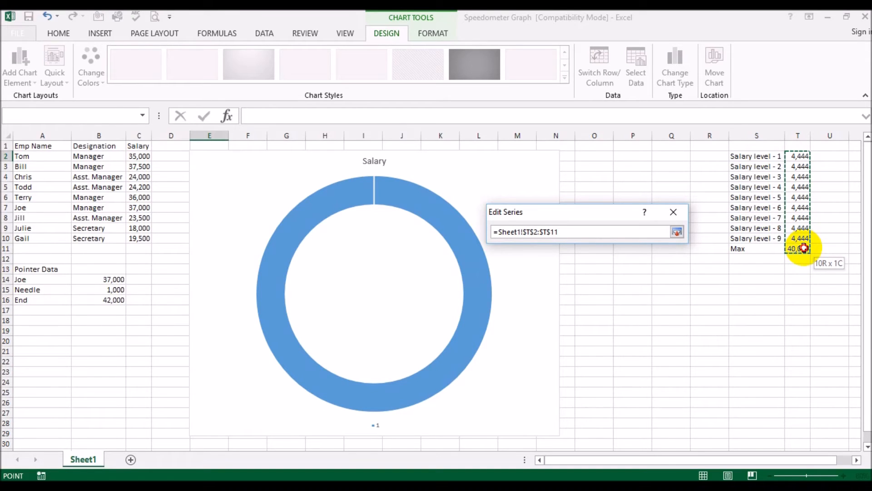
drag(805, 249, 803, 248)
click(609, 287)
click(682, 339)
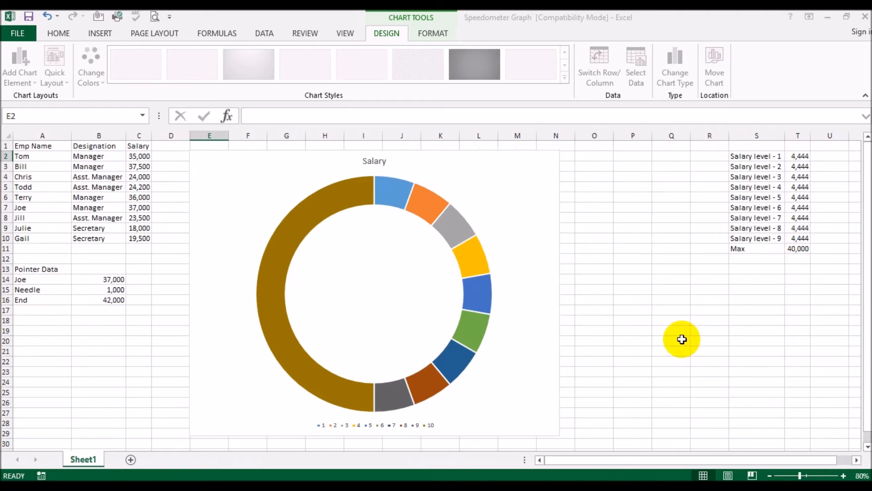
Compare the Max value in T11 with the salary level formulas in T2:T10 and their sum.
click(794, 251)
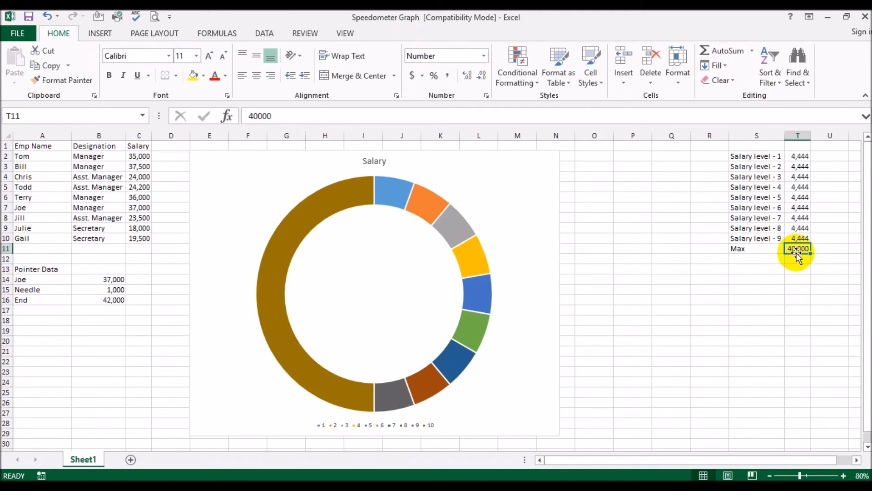
click(800, 155)
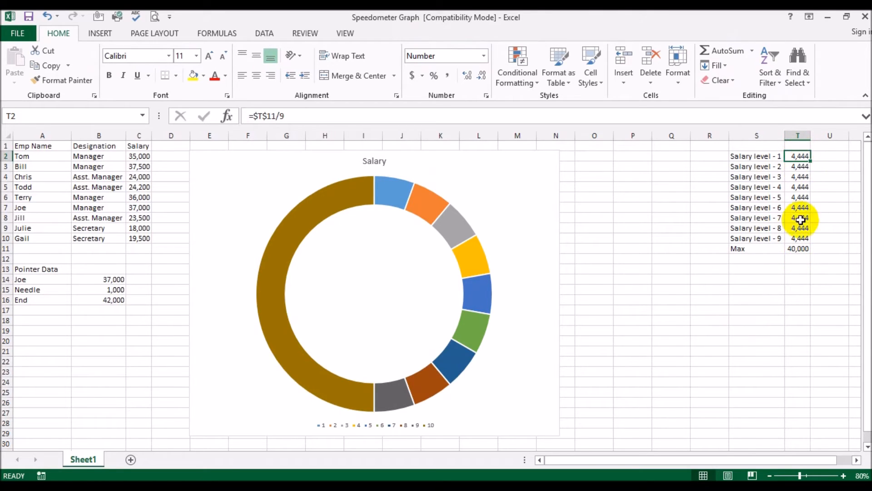
click(782, 278)
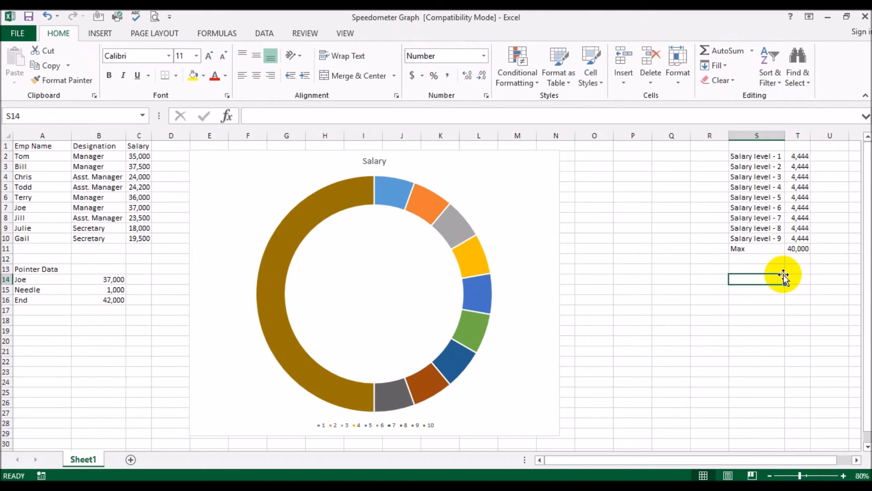
click(795, 156)
drag(795, 156, 796, 239)
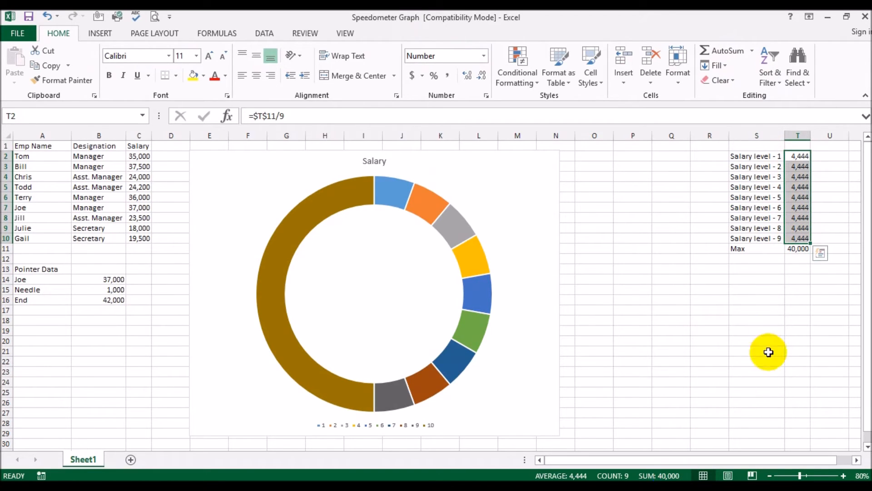
click(744, 251)
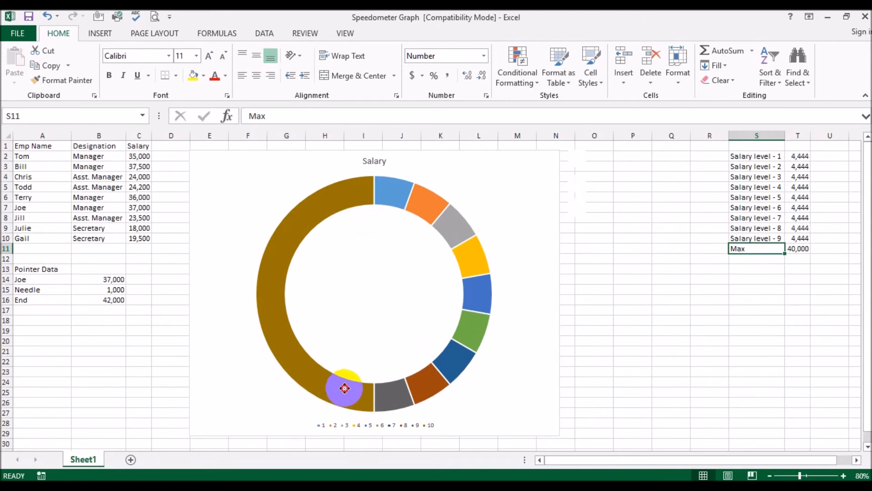
Examine how the doughnut's Max slice and the nine salary level slices divide the ring and where they begin.
click(346, 387)
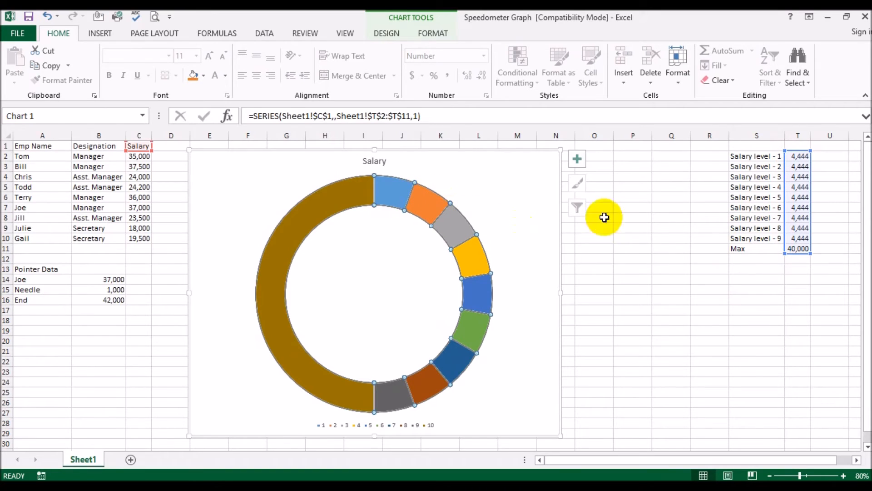
click(732, 309)
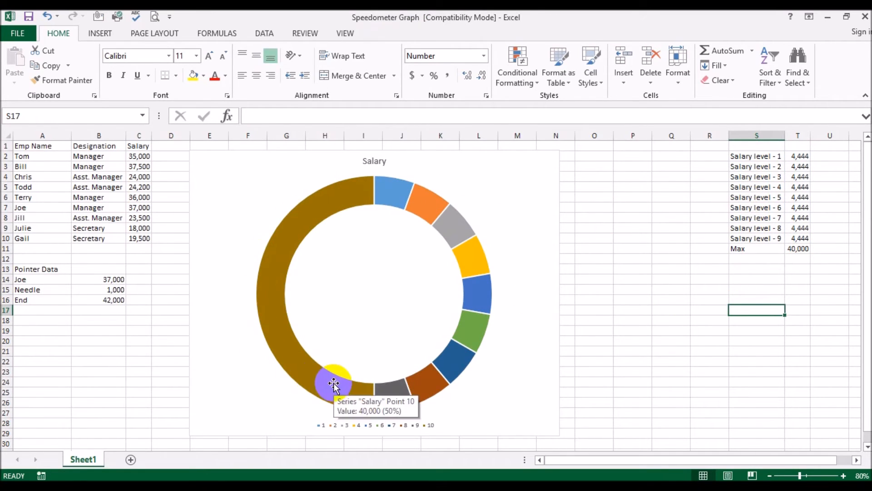
click(477, 298)
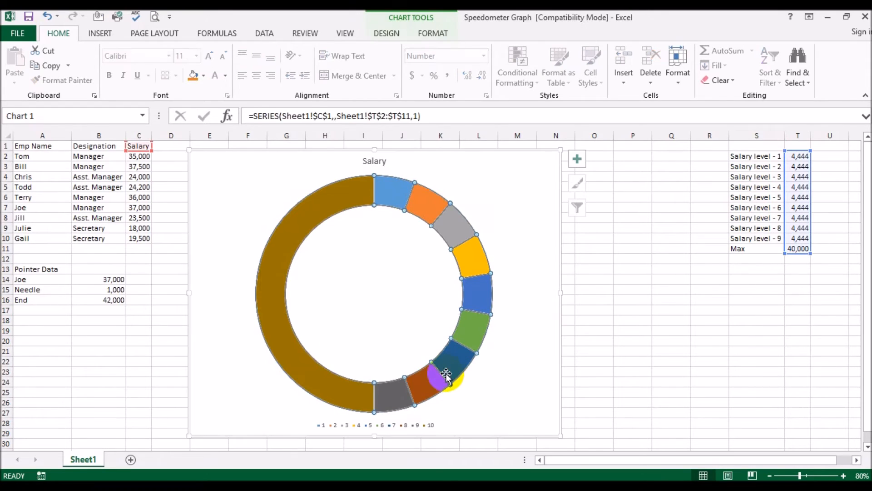
click(535, 200)
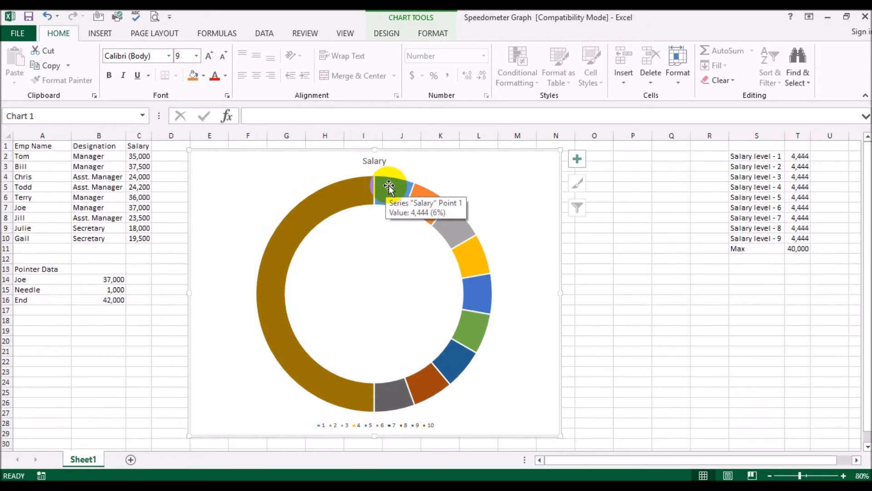
mouse_move(398, 188)
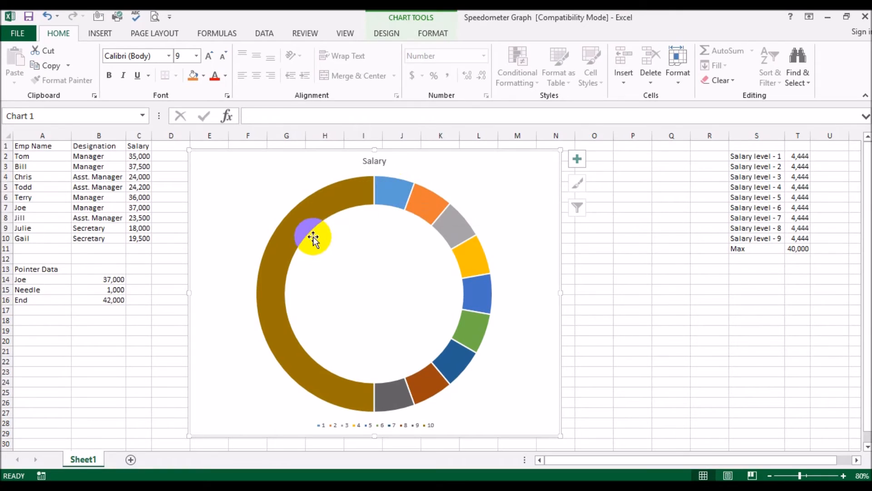
mouse_move(271, 278)
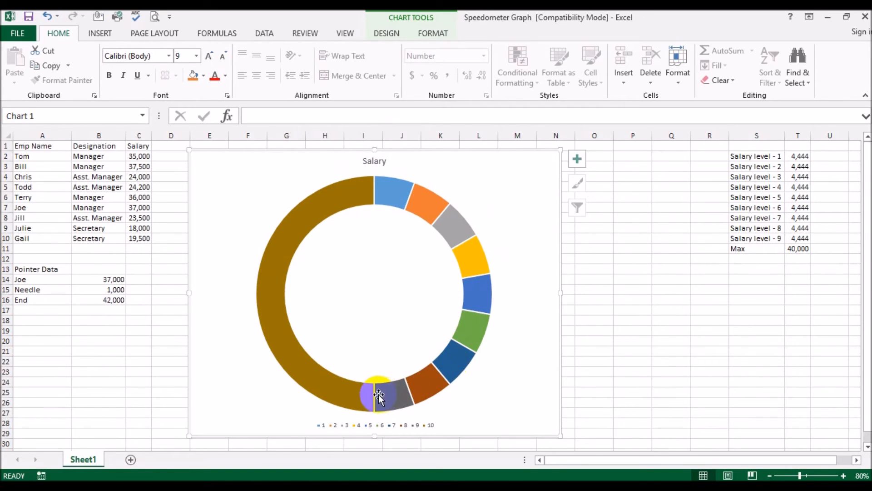
mouse_move(377, 396)
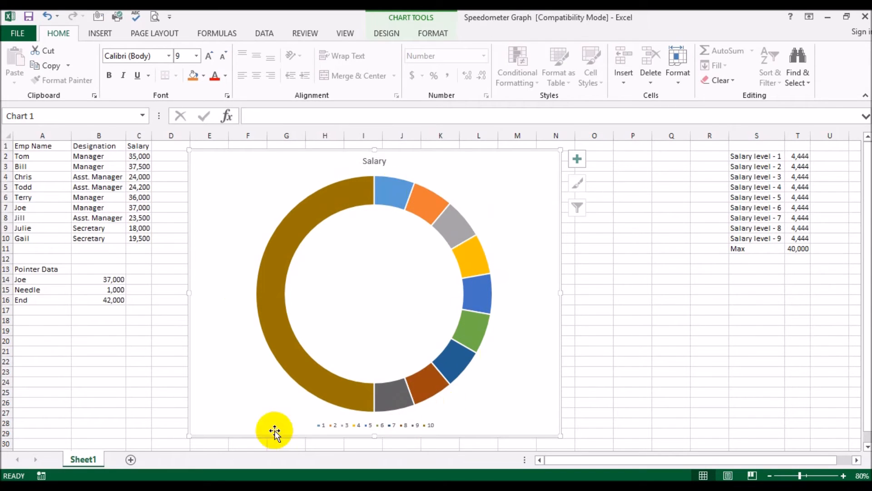
Set the angle of first slice of the Salary doughnut series to 270°.
click(469, 262)
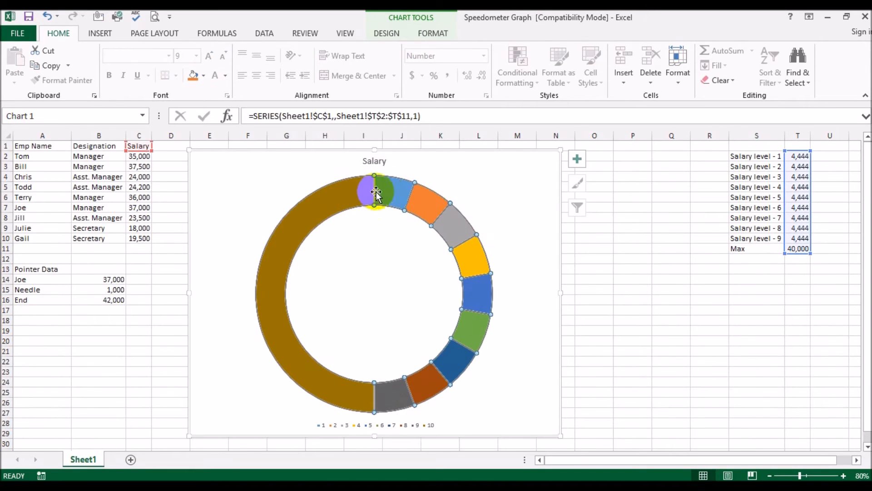
right_click(468, 257)
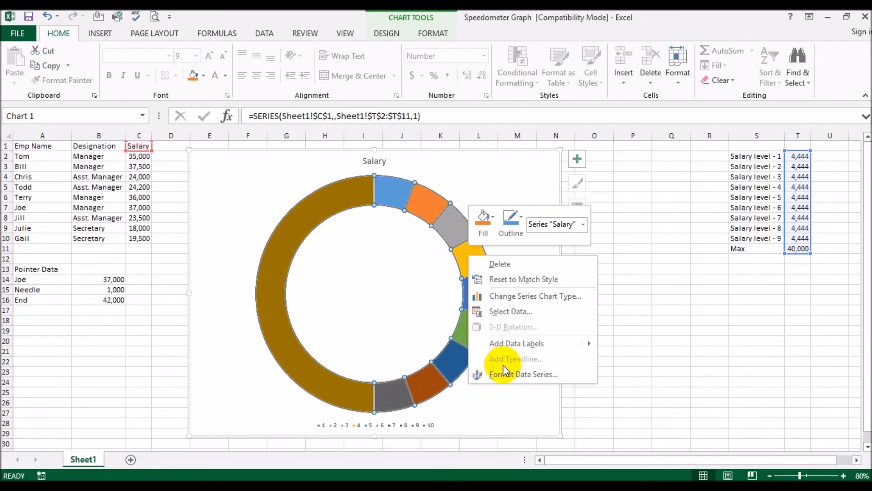
click(509, 375)
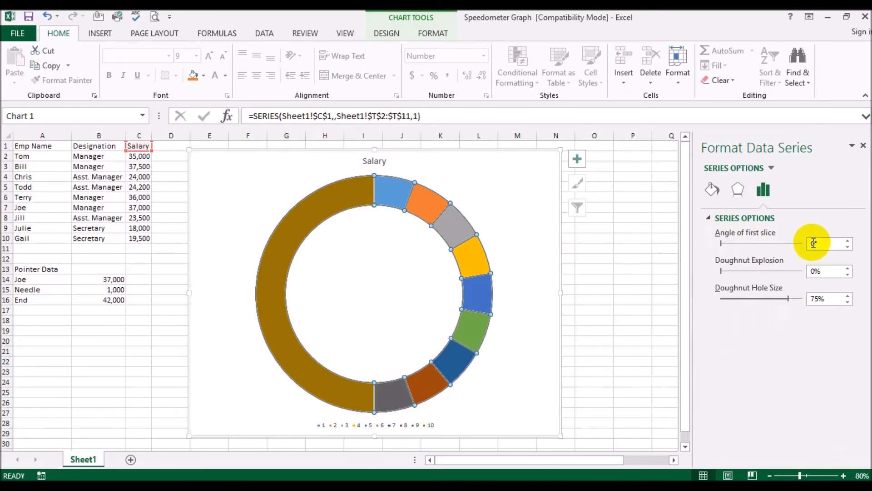
click(767, 243)
text(270)
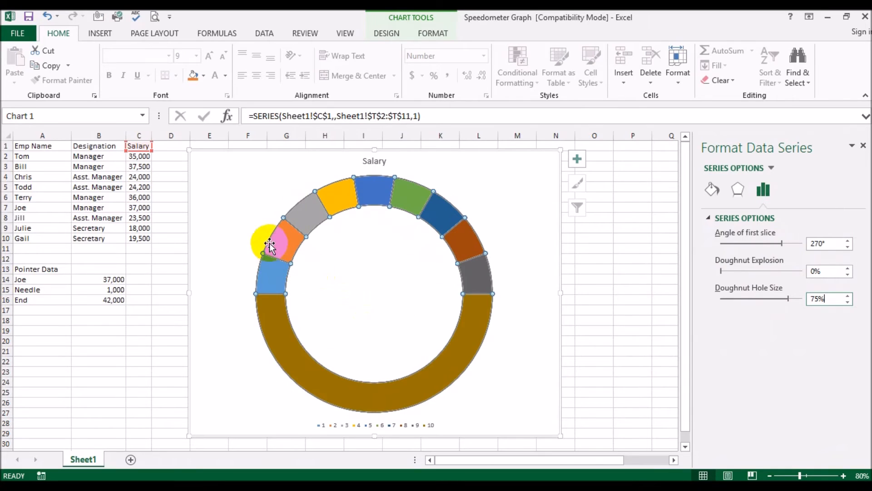
Set the doughnut hole size of the Salary series to 30% and close the formatting pane.
drag(841, 298, 762, 289)
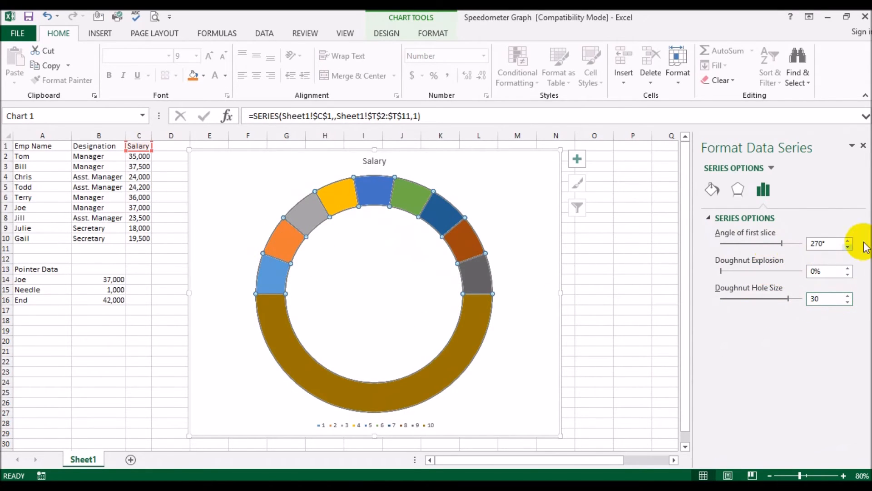
click(523, 324)
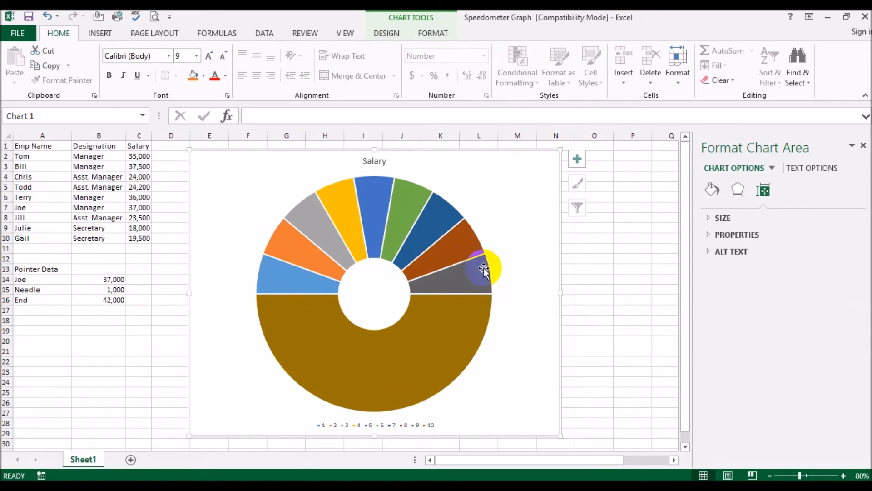
click(864, 146)
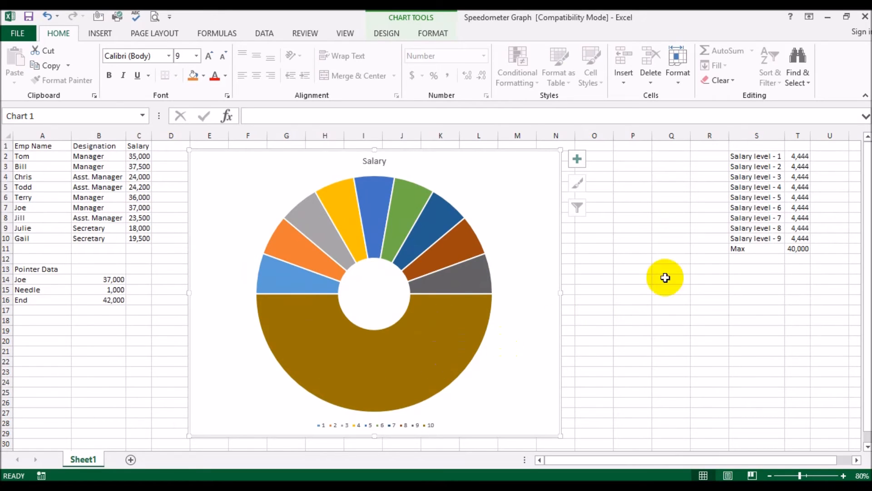
Set the fill of the 40,000 Max slice in the Salary doughnut to No fill.
mouse_move(328, 360)
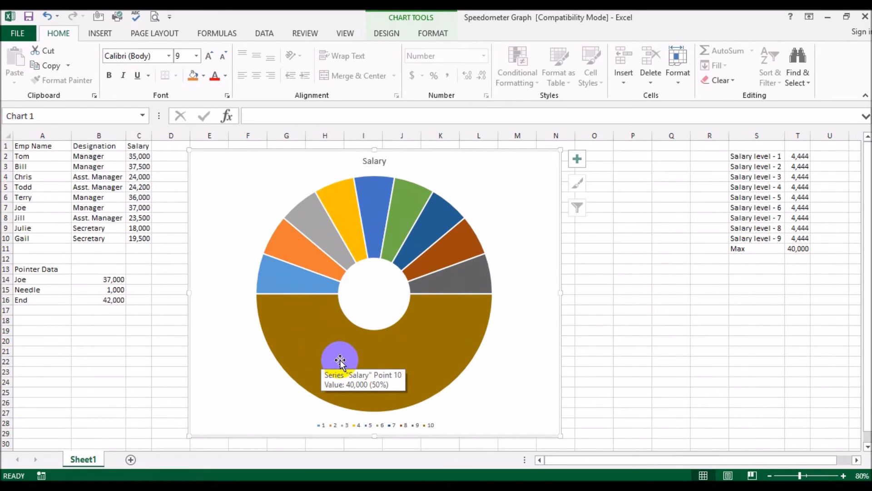
click(363, 365)
click(372, 367)
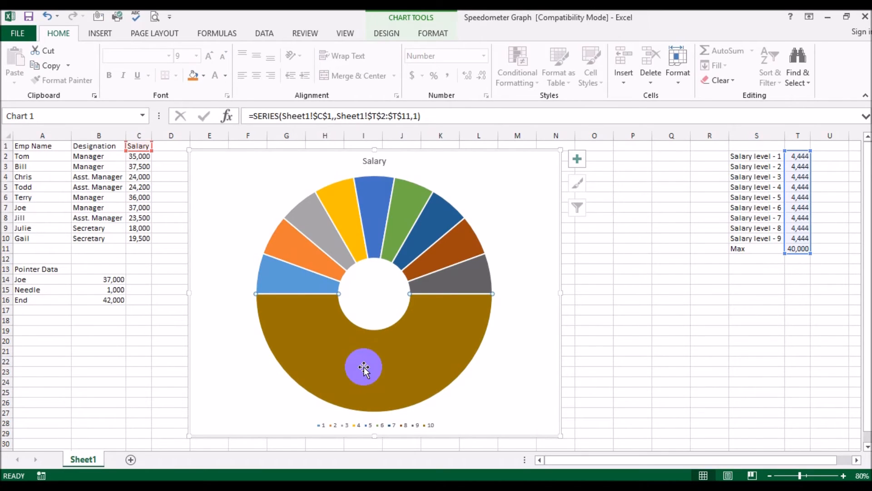
right_click(450, 326)
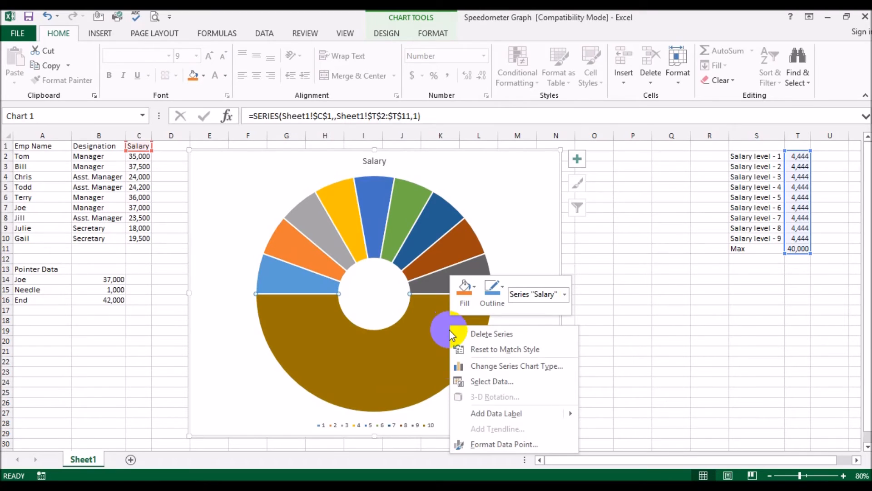
click(496, 443)
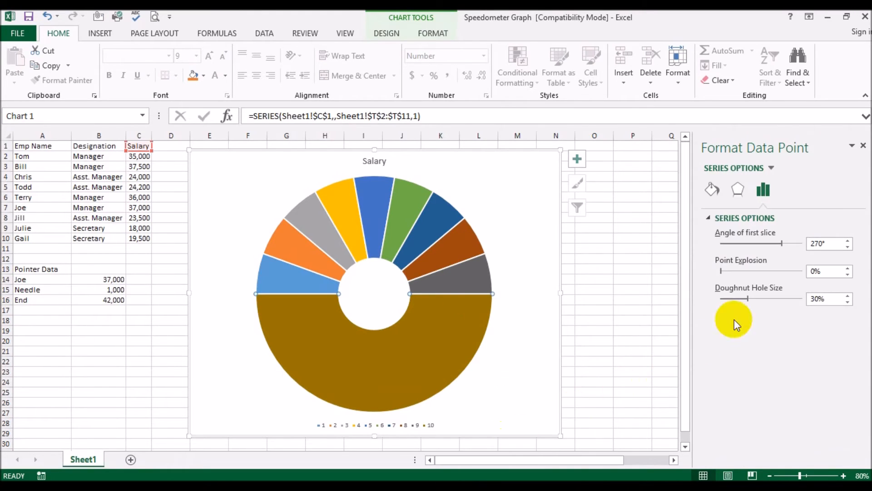
click(712, 189)
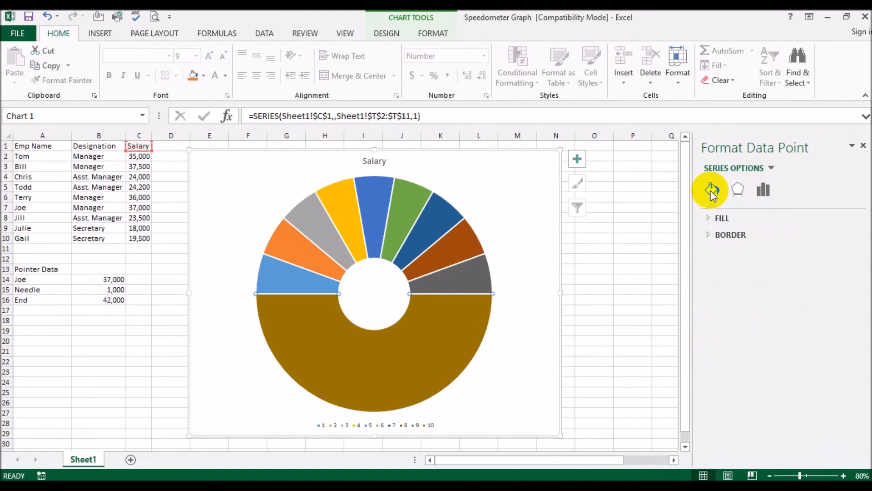
click(715, 218)
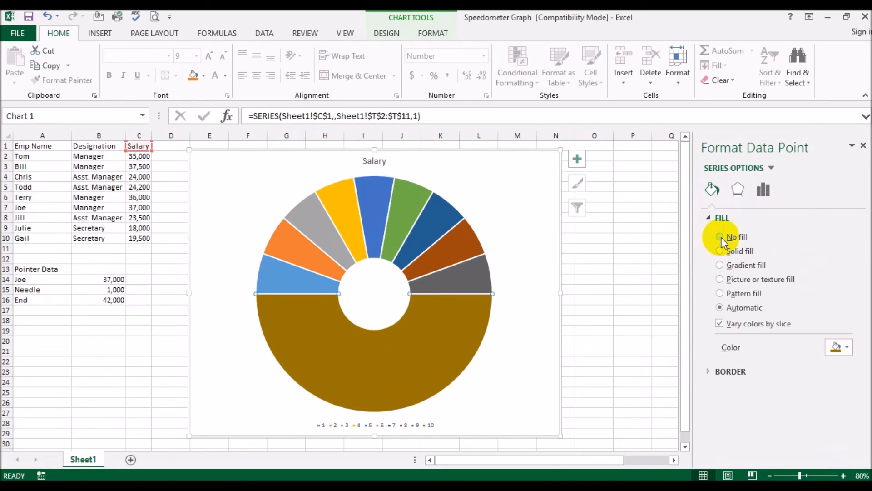
click(721, 236)
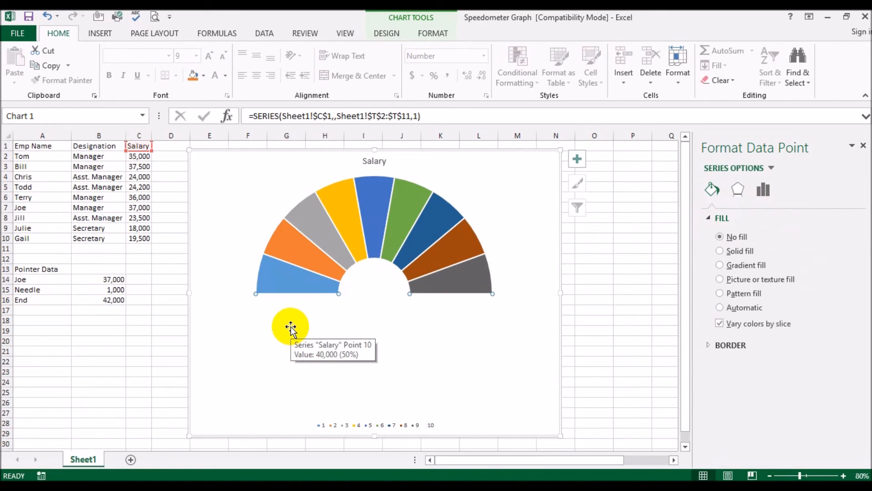
Delete the legend below the Salary doughnut chart.
click(475, 377)
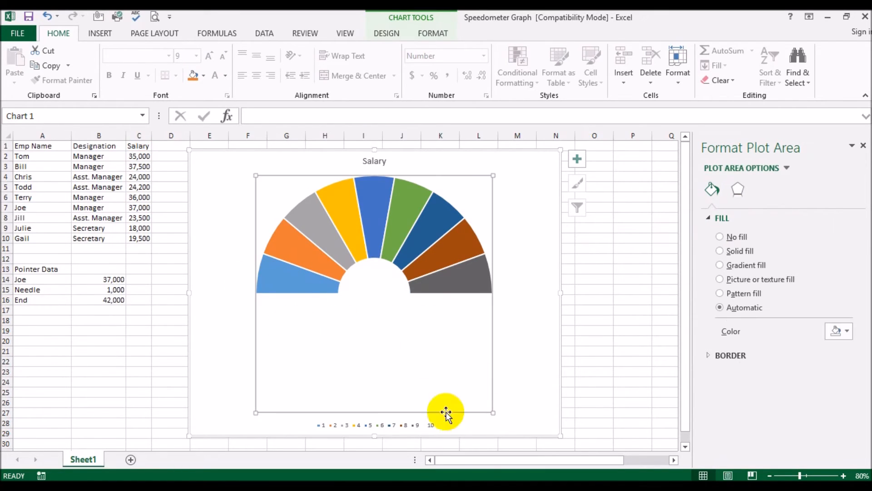
click(425, 425)
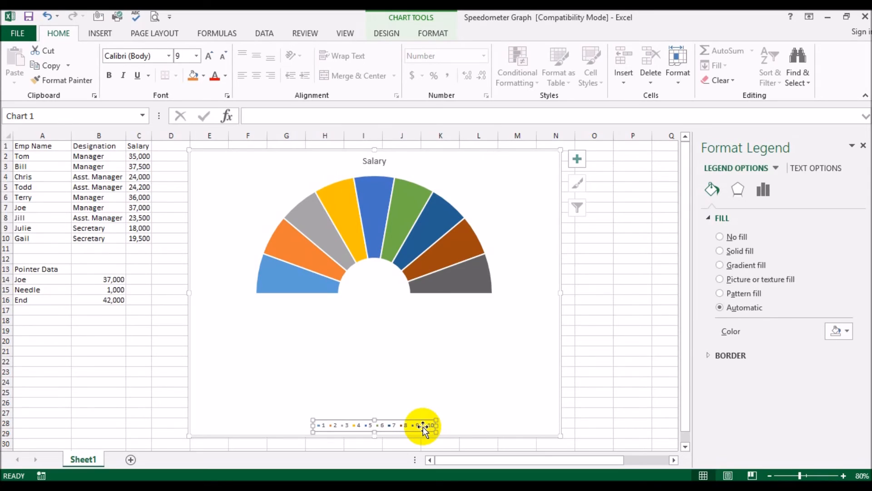
key(Delete)
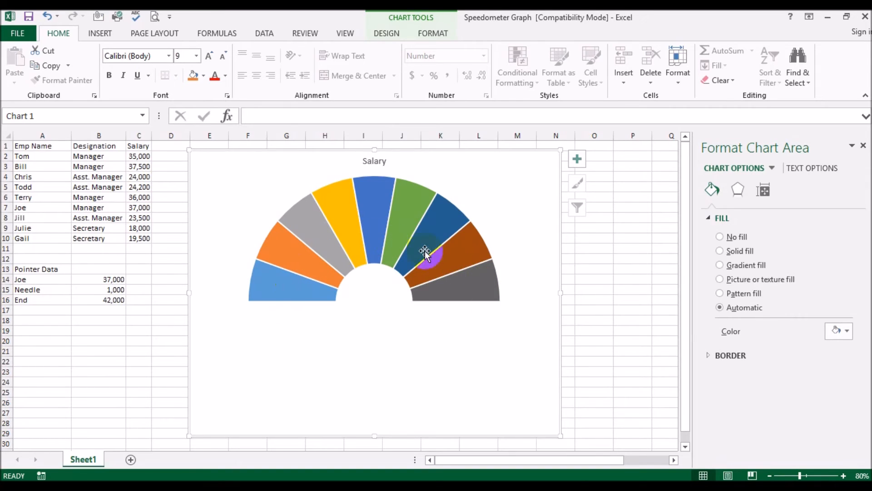
Add a second series to the chart, named from cell A13 (Pointer Data) with its values from B14:B16.
mouse_move(486, 295)
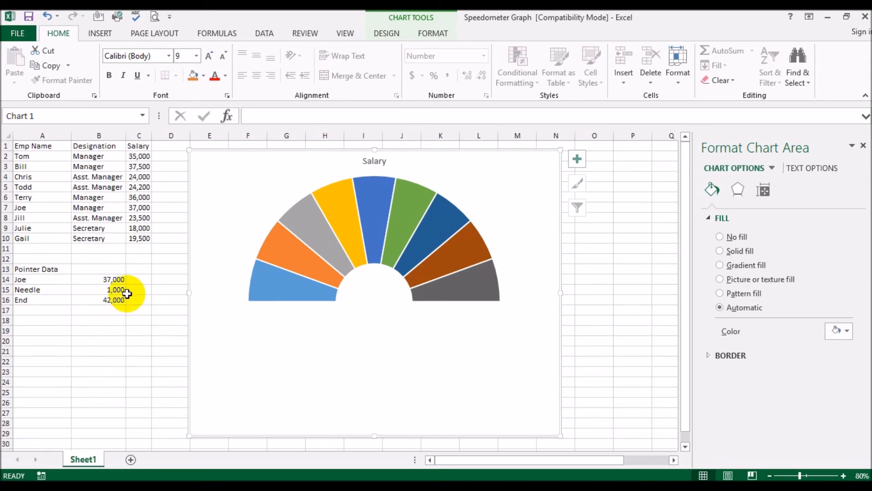
click(98, 302)
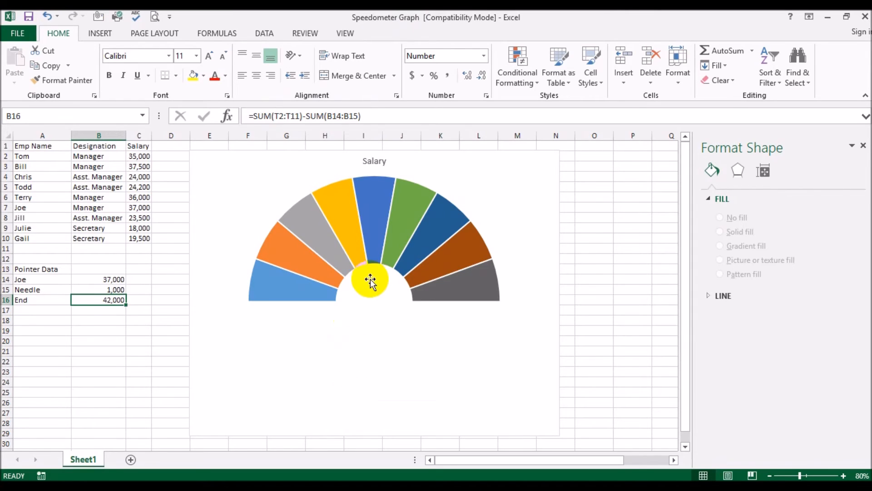
click(438, 227)
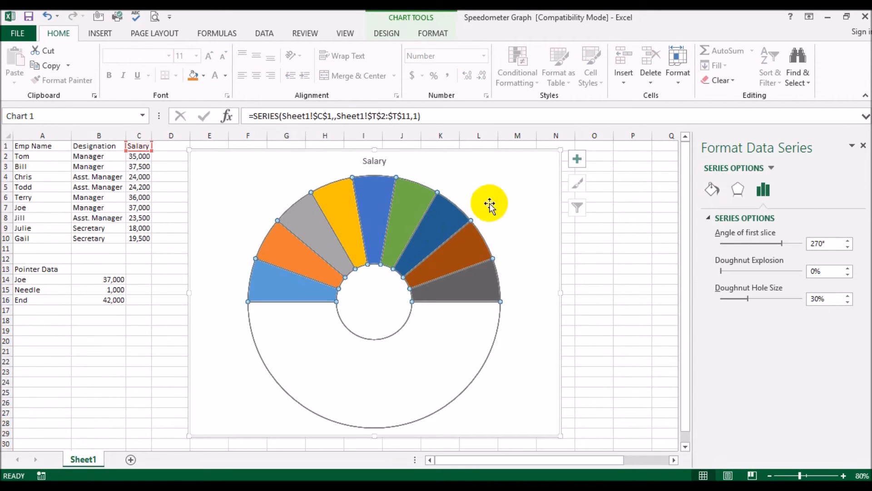
click(385, 33)
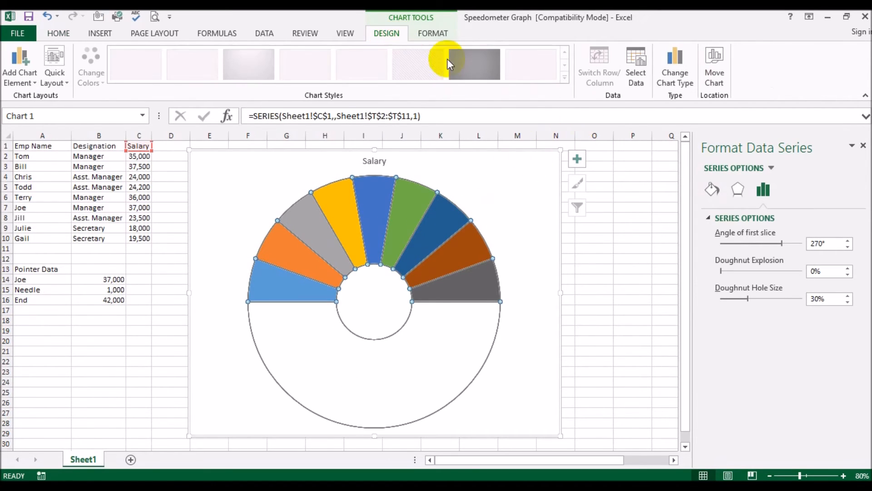
click(632, 73)
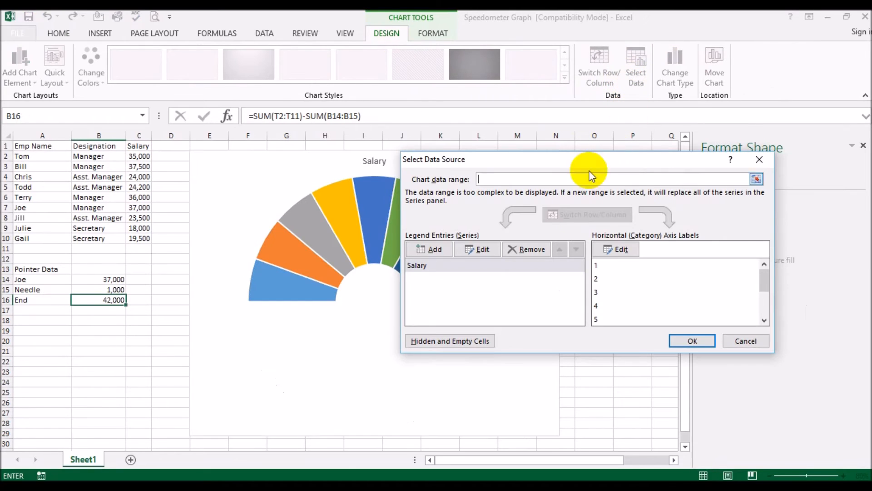
click(429, 249)
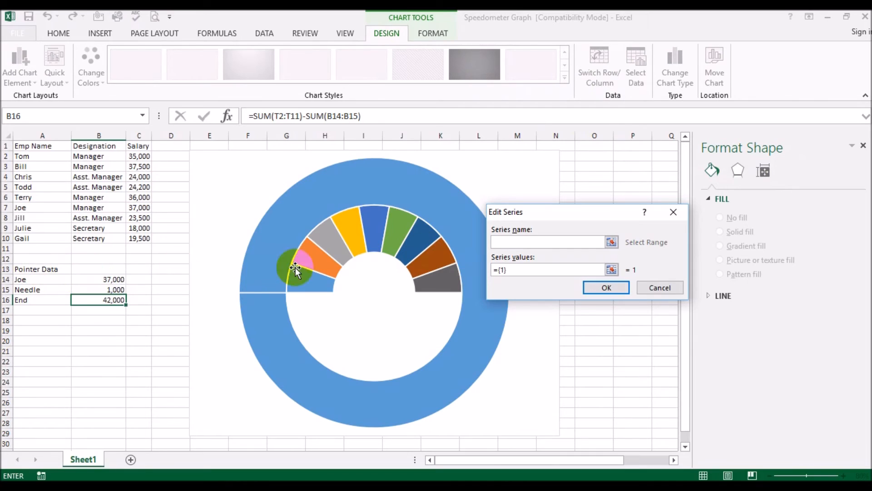
click(42, 268)
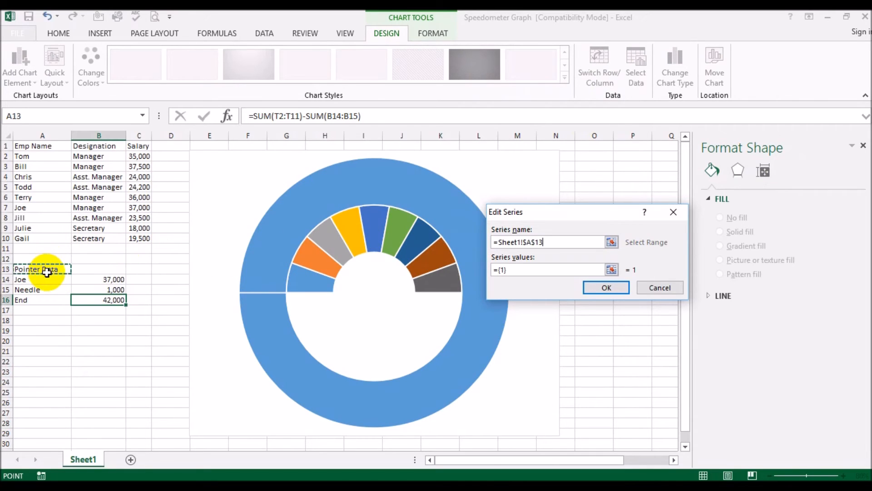
drag(519, 271, 468, 273)
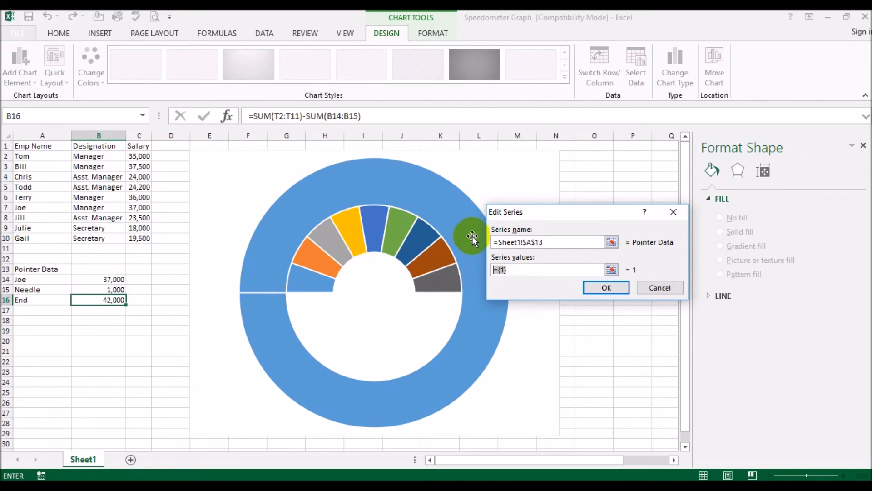
key(BackSpace)
drag(114, 278, 104, 304)
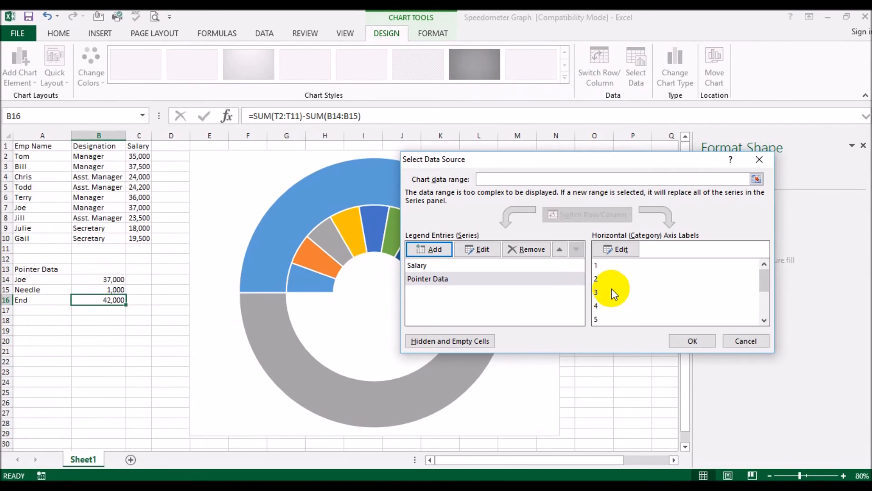
click(689, 342)
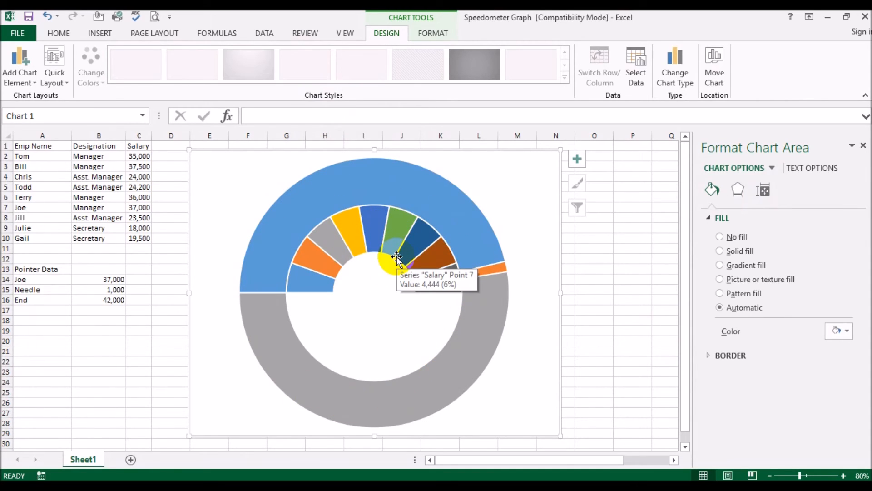
Compare the outer ring's slices with the pointer values and formulas in B14:B16, closing the formatting pane.
click(475, 236)
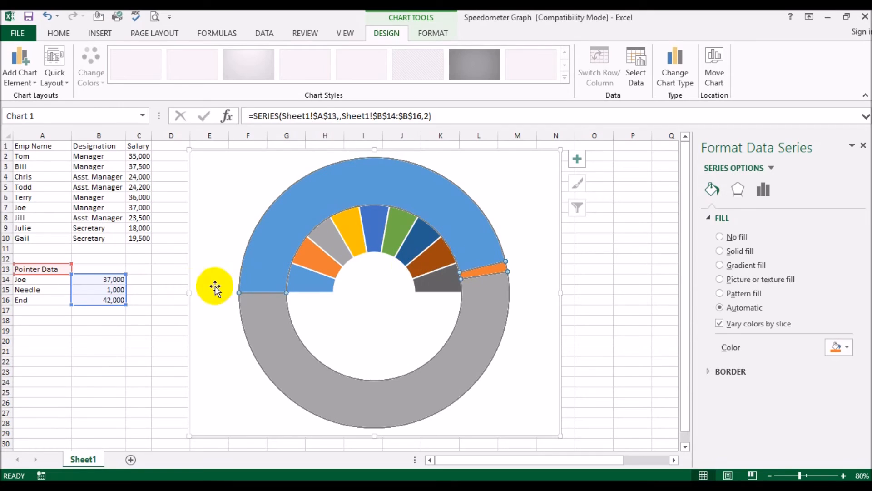
click(106, 289)
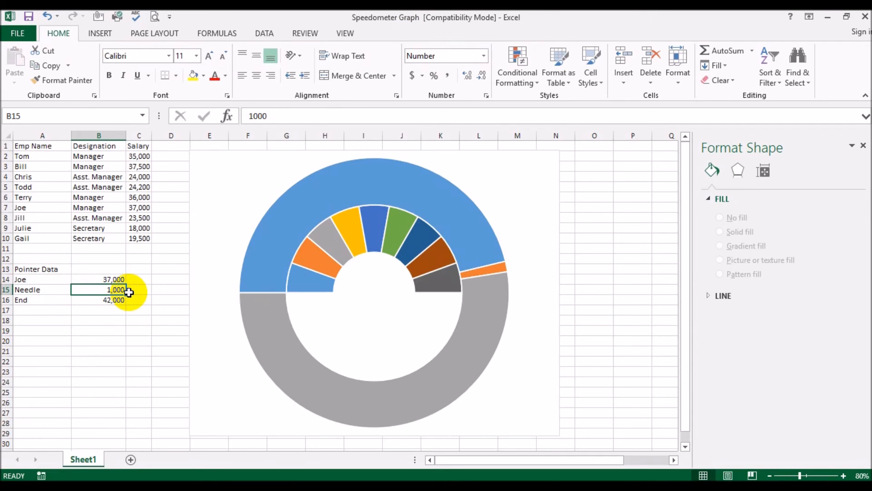
click(106, 280)
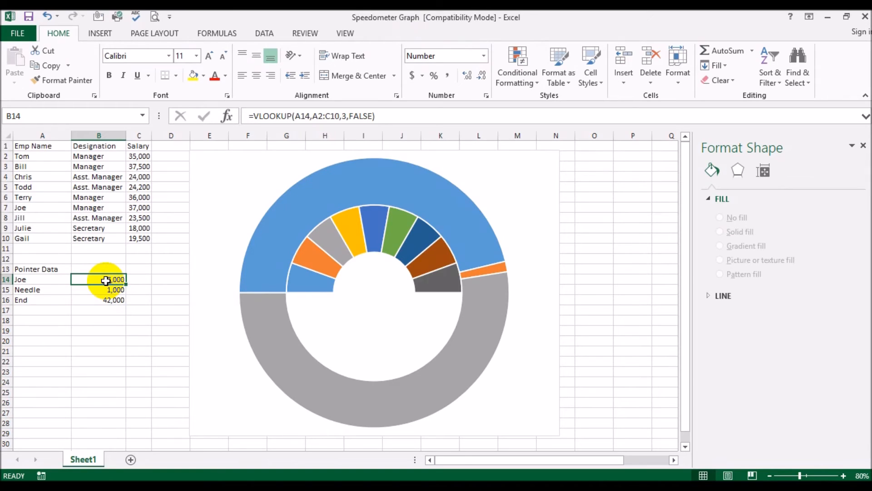
click(114, 301)
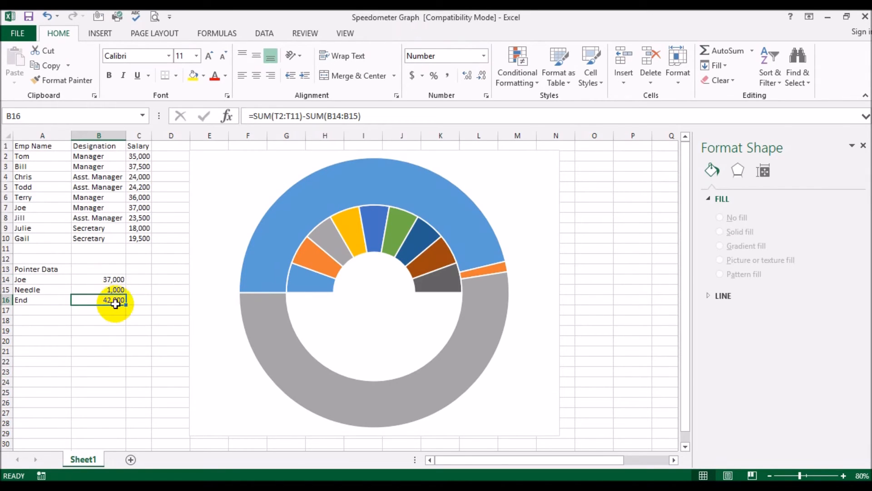
click(864, 145)
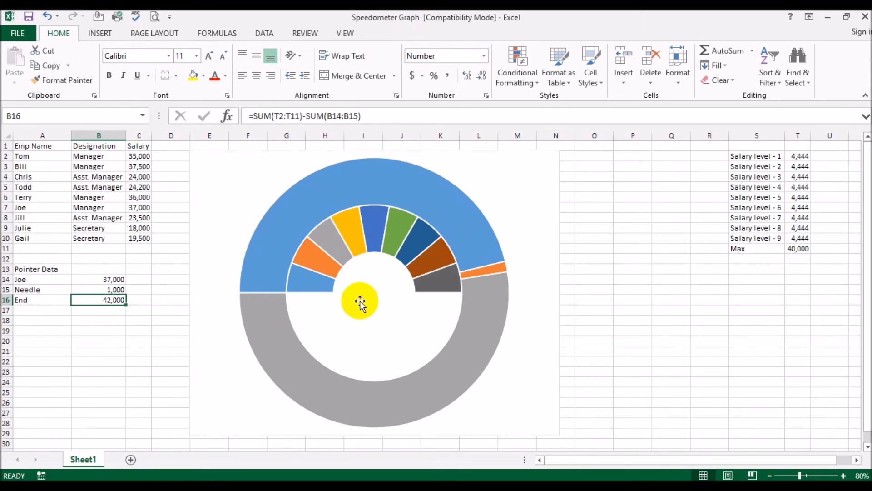
mouse_move(470, 241)
drag(471, 240, 467, 240)
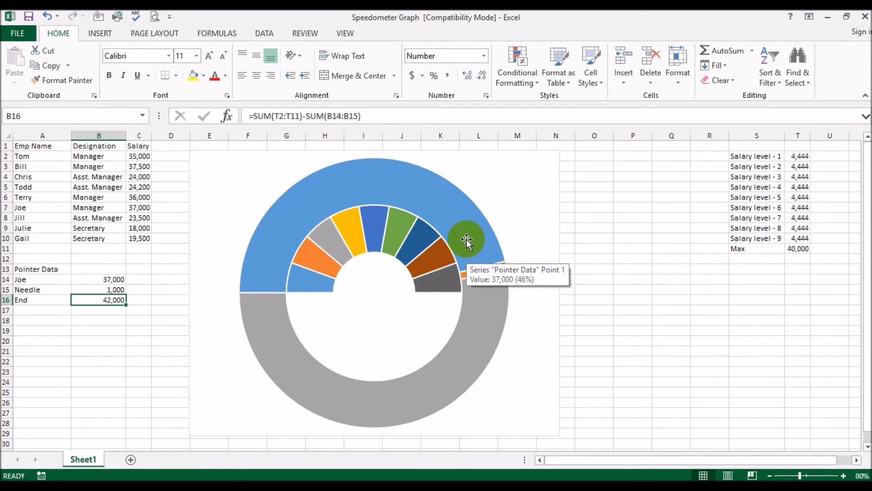
Change the Pointer Data series to a Pie chart on the secondary axis, keeping the Salary series as Doughnut.
click(465, 219)
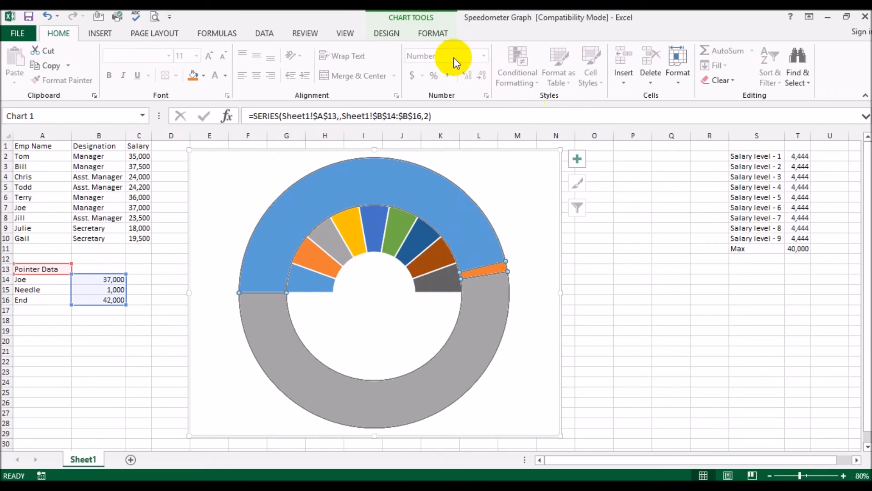
click(395, 36)
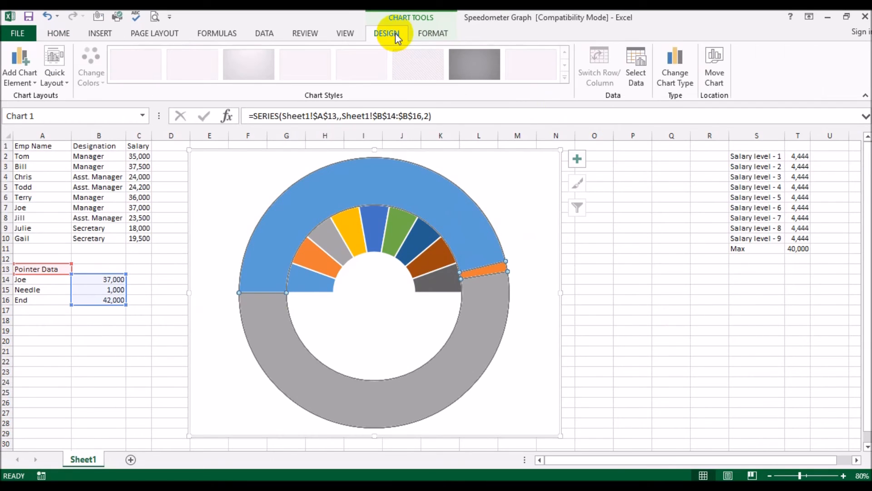
click(681, 79)
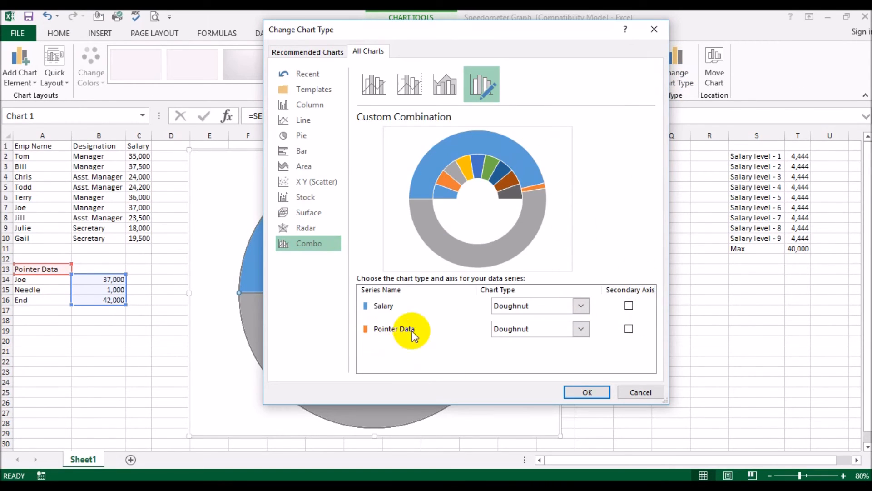
click(639, 393)
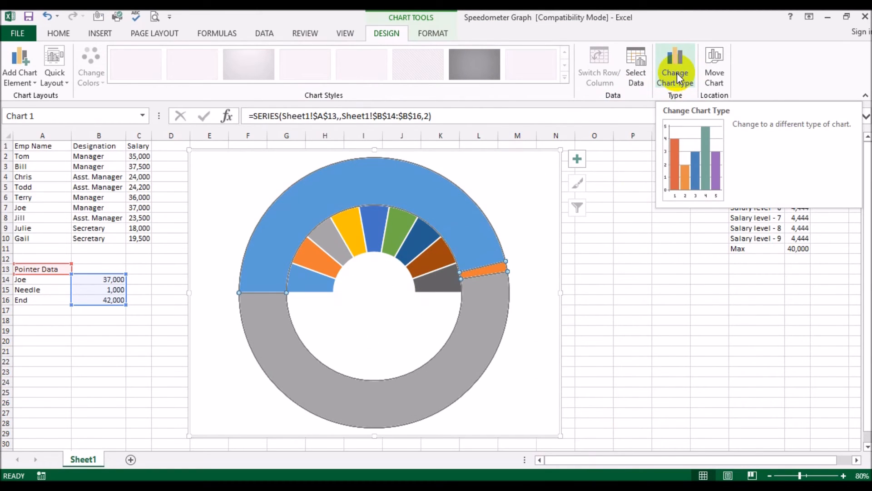
click(677, 73)
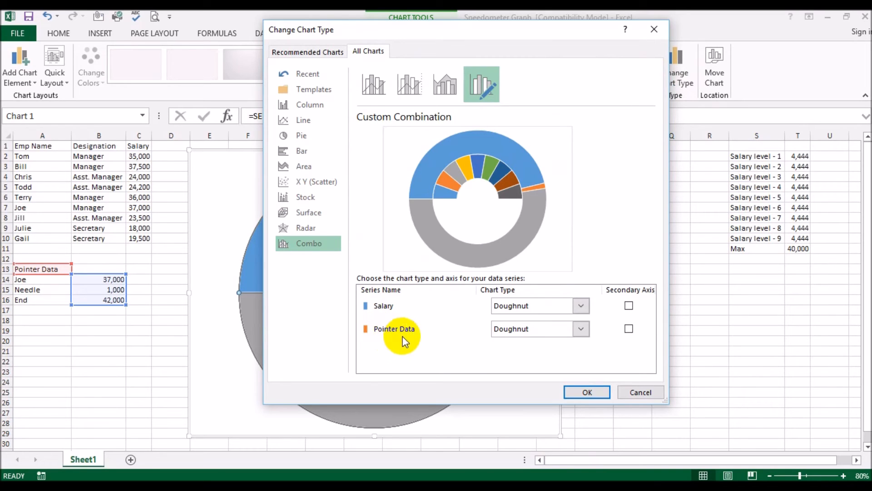
click(580, 330)
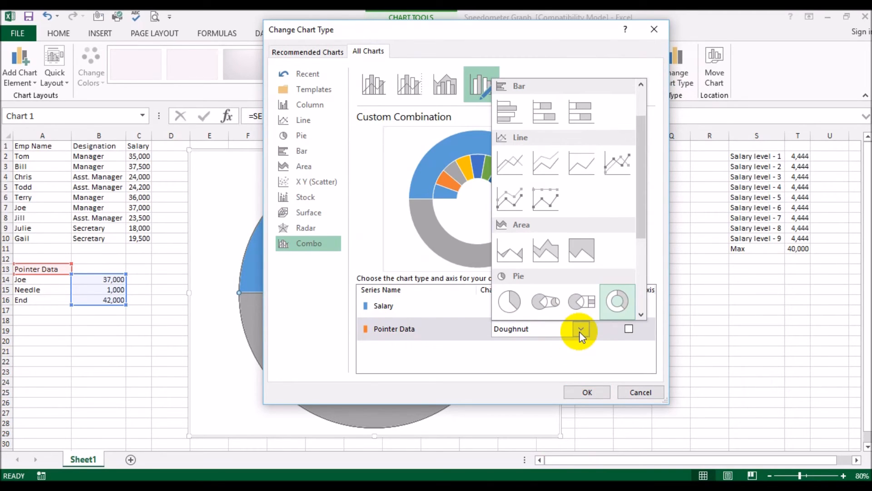
click(510, 302)
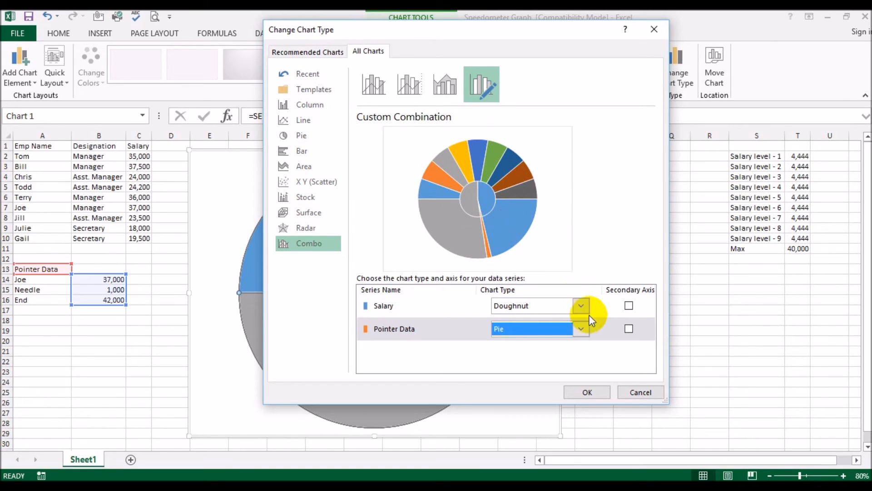
click(629, 328)
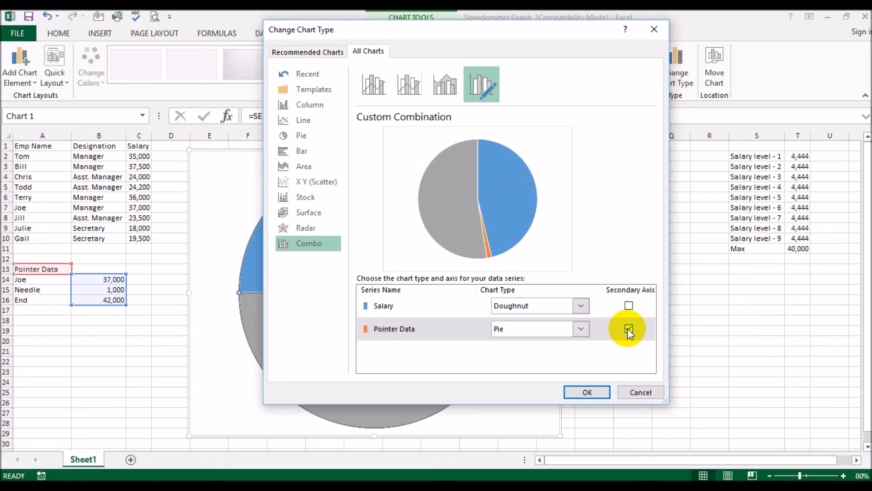
click(588, 392)
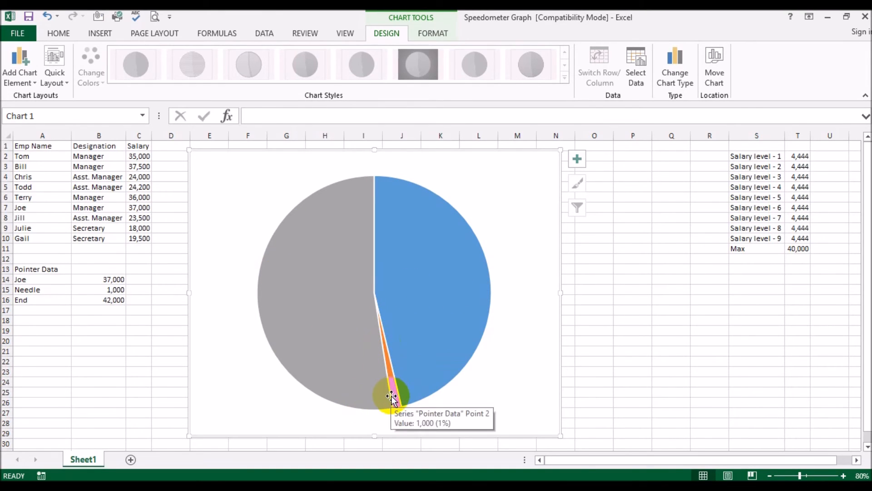
Rotate the Pointer Data pie series to a first slice angle of 270° and close the formatting pane.
click(90, 291)
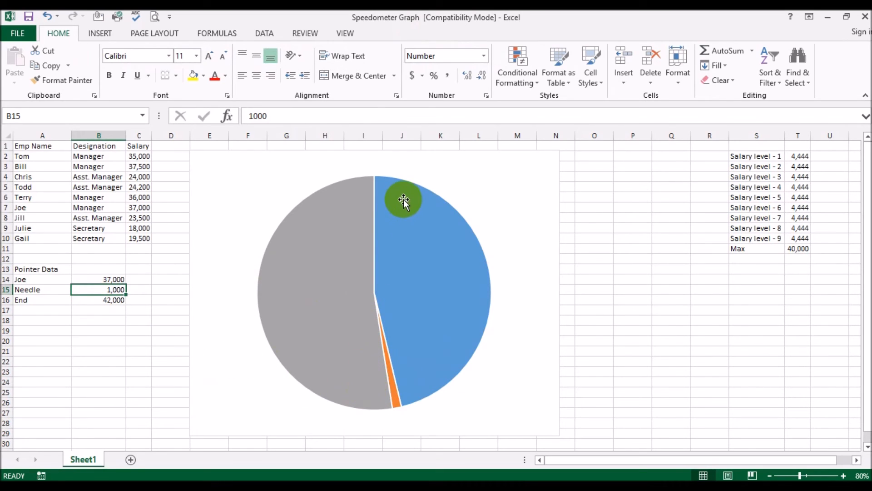
mouse_move(427, 373)
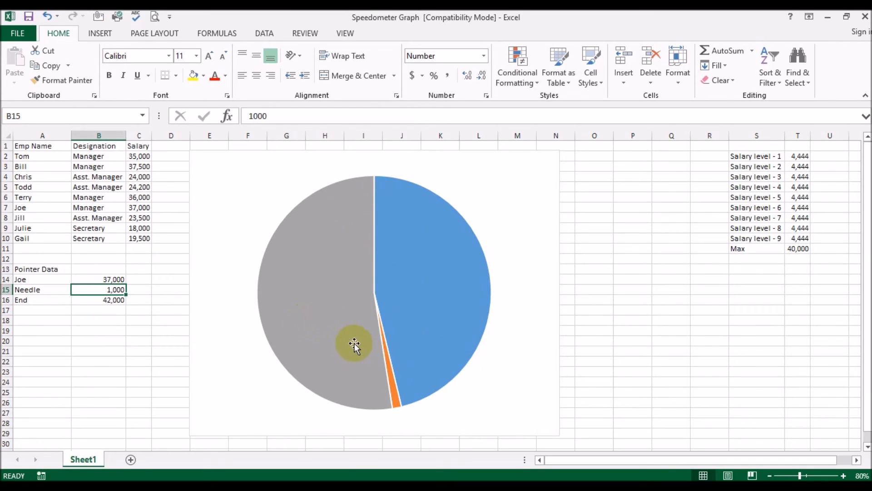
mouse_move(408, 291)
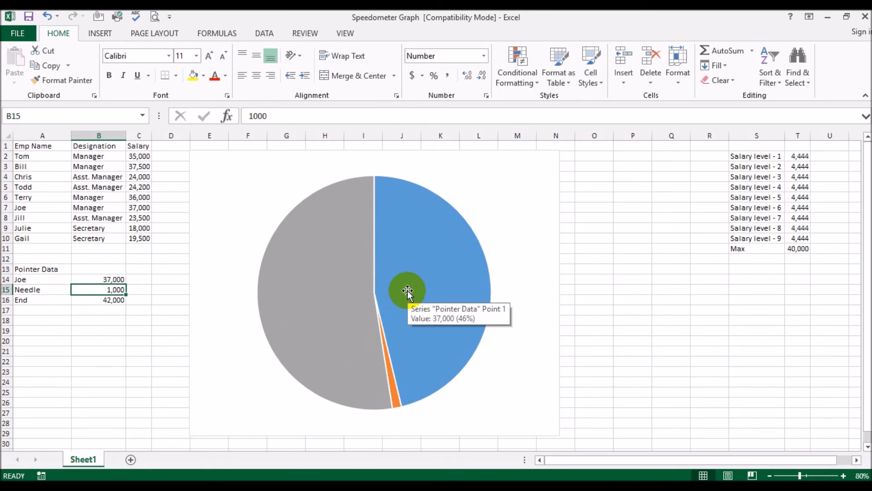
click(425, 279)
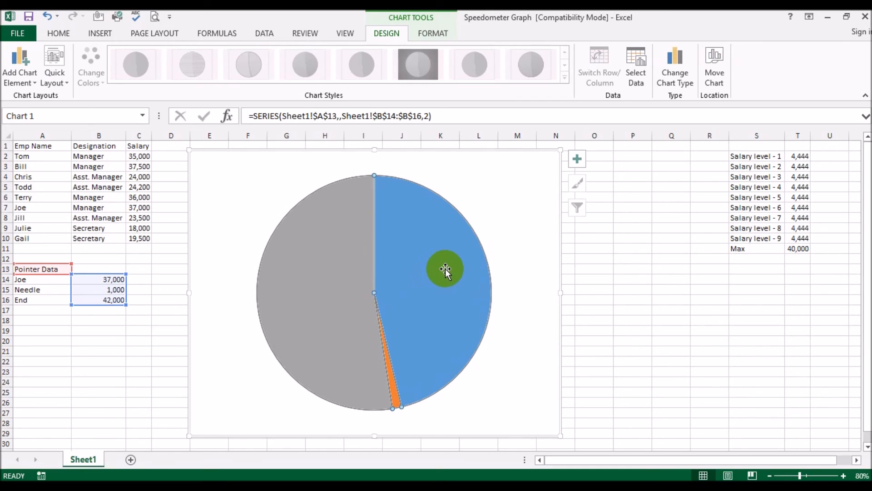
right_click(446, 270)
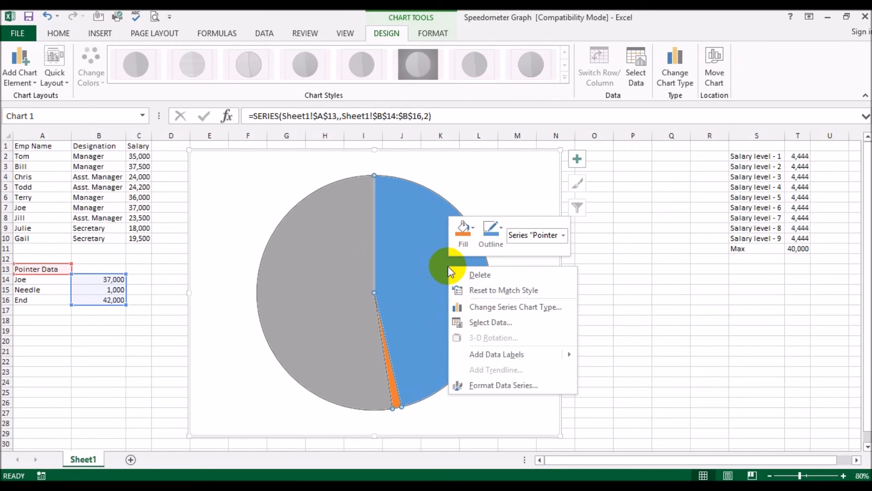
click(508, 386)
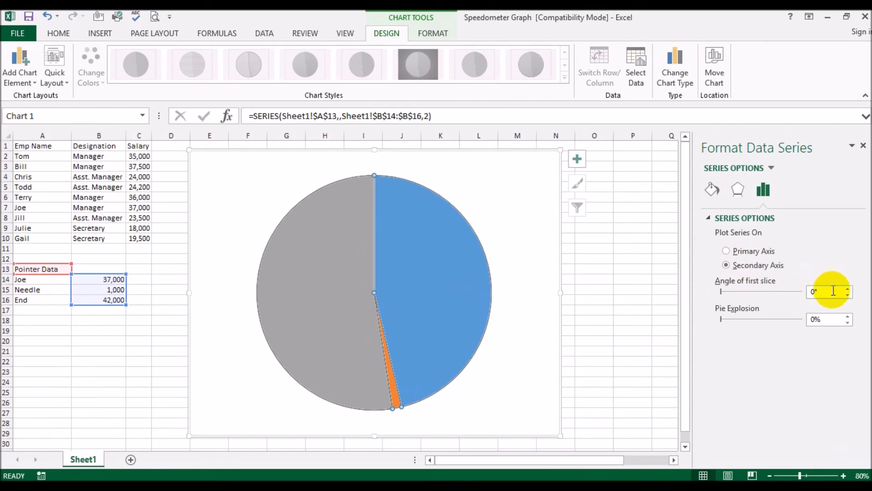
click(722, 294)
text(270)
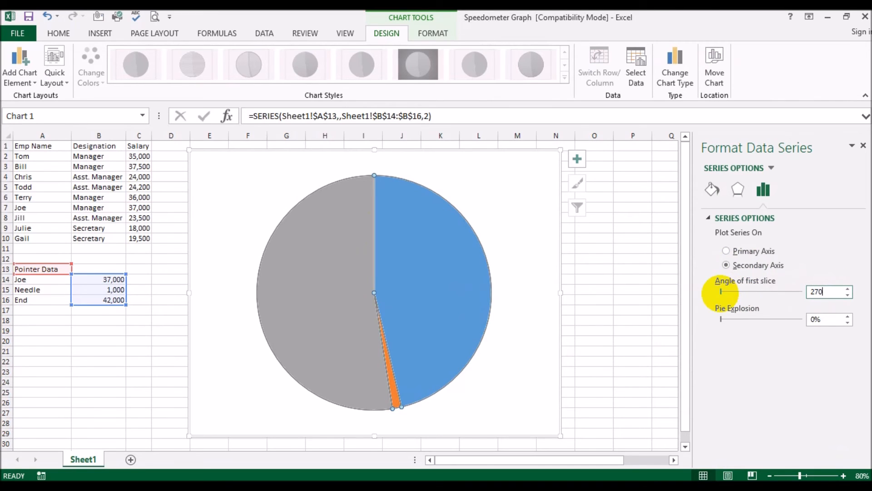
click(629, 298)
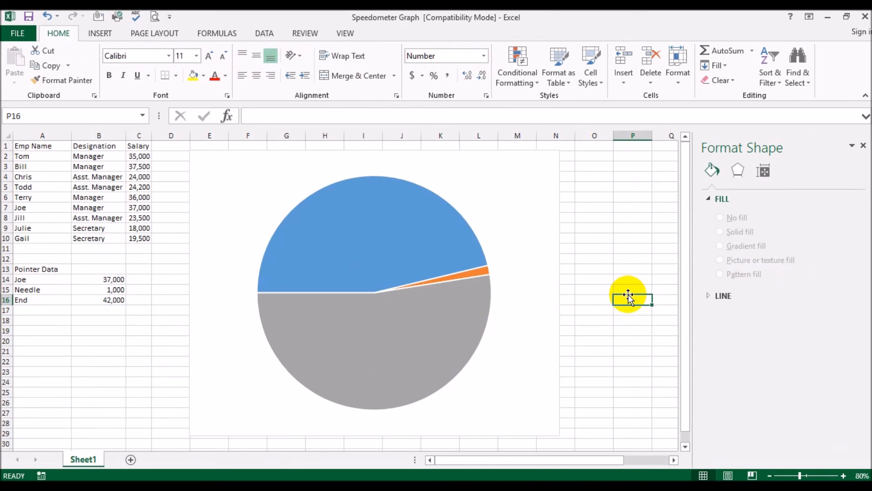
click(863, 145)
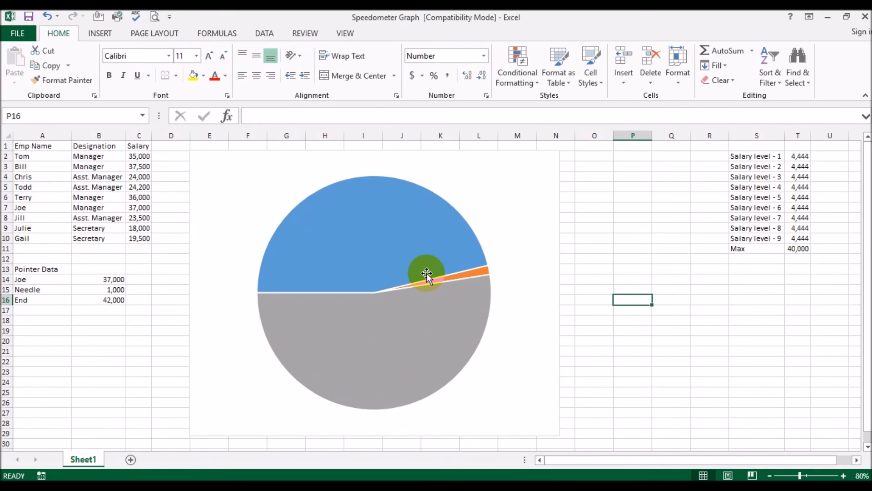
Set the first and third slices of the Pointer Data pie to no fill, leaving the needle slice filled.
mouse_move(426, 273)
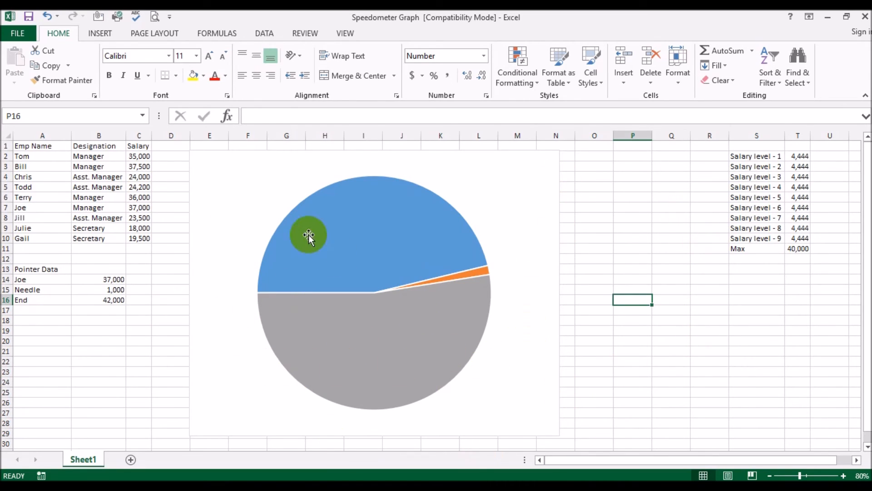
mouse_move(329, 252)
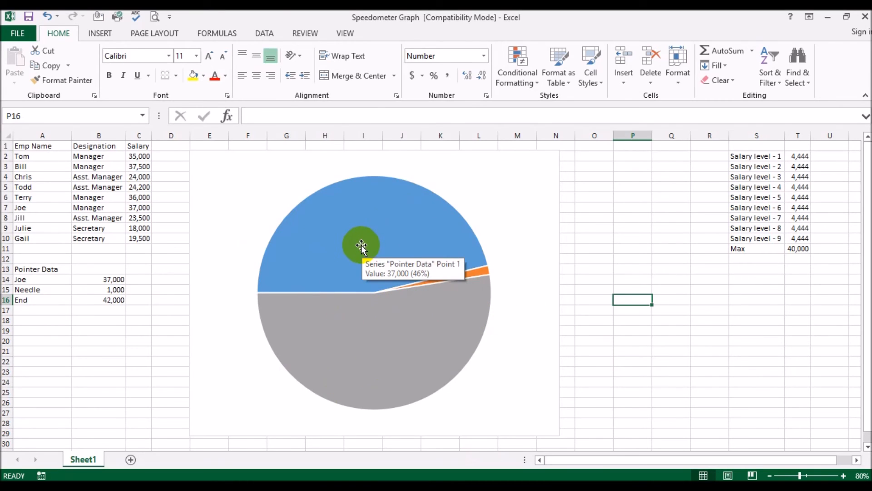
click(357, 245)
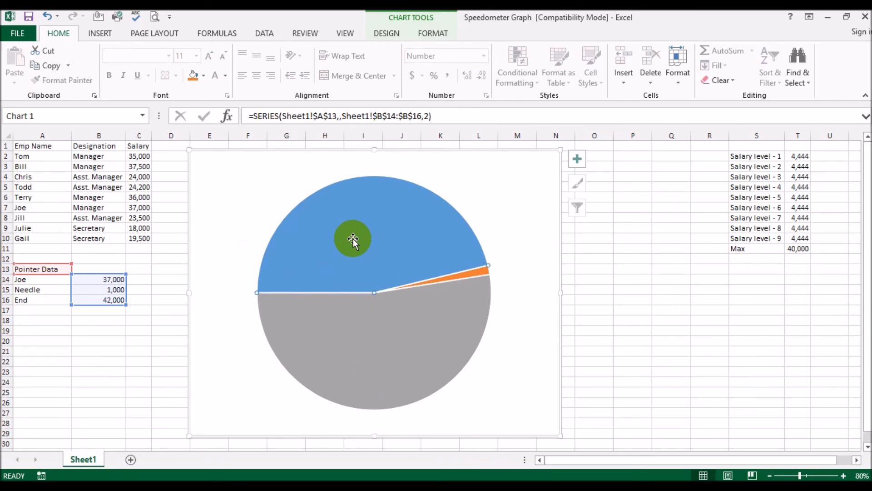
right_click(353, 238)
click(402, 356)
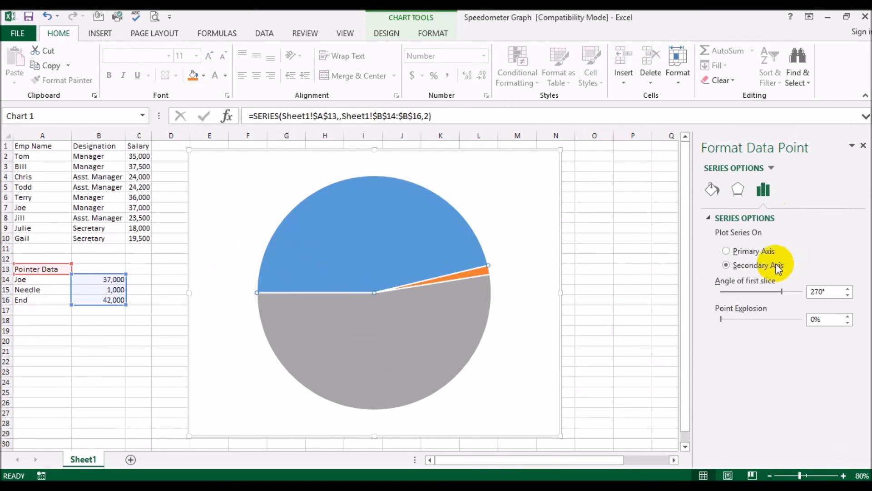
click(712, 189)
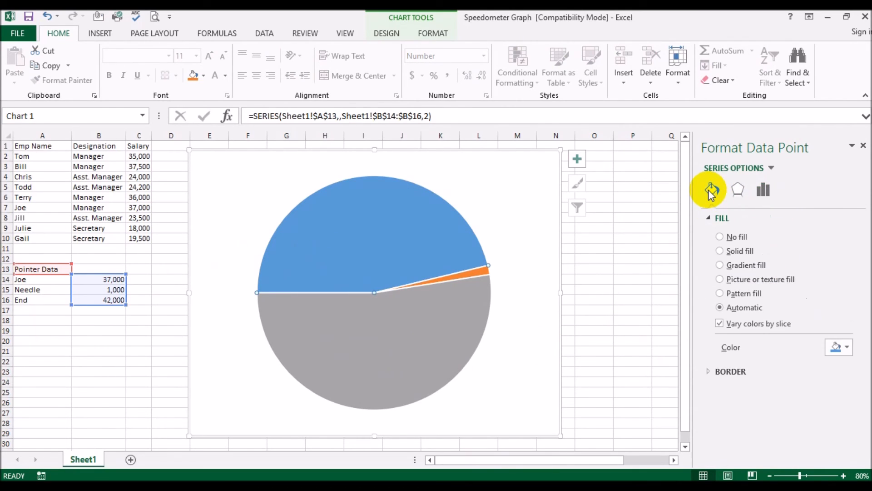
click(720, 236)
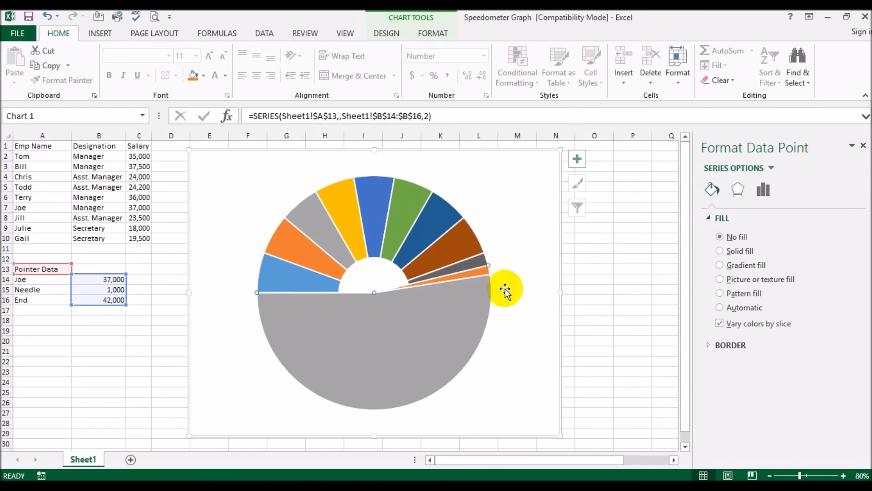
click(438, 309)
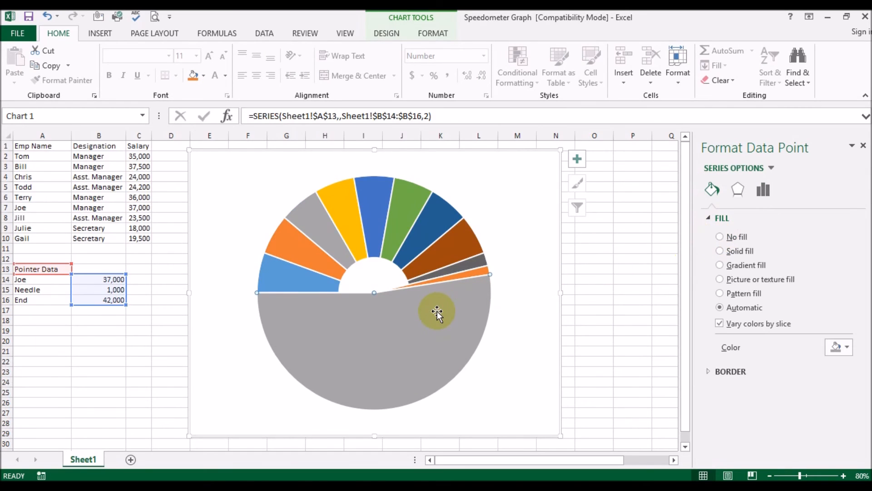
click(721, 237)
click(504, 343)
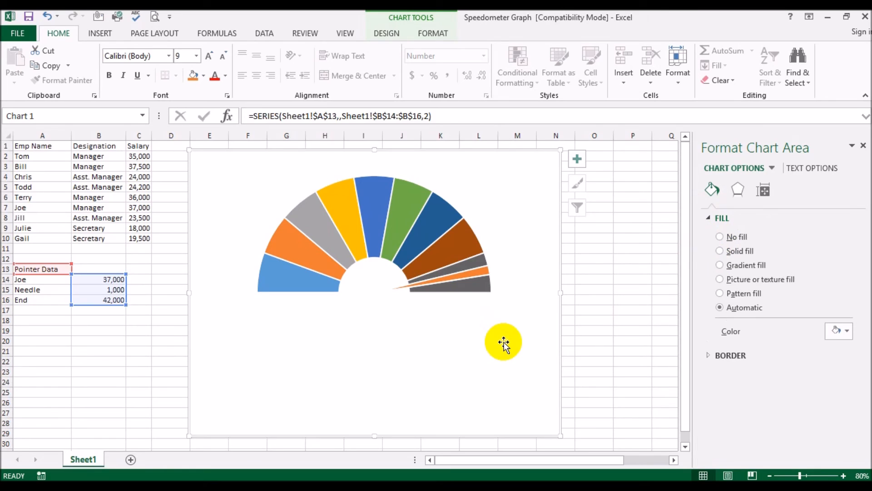
Give the thin needle slice of the Pointer Data pie a solid black fill and close the formatting pane.
click(475, 271)
click(475, 271)
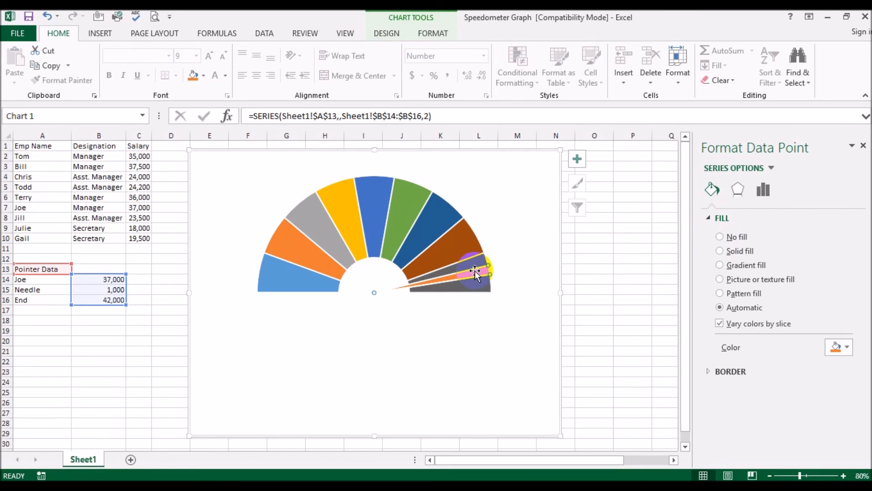
click(720, 251)
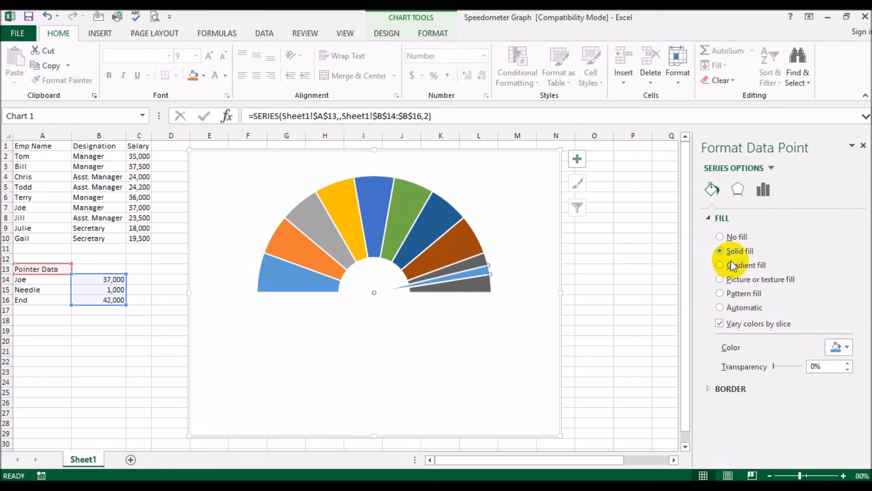
click(847, 348)
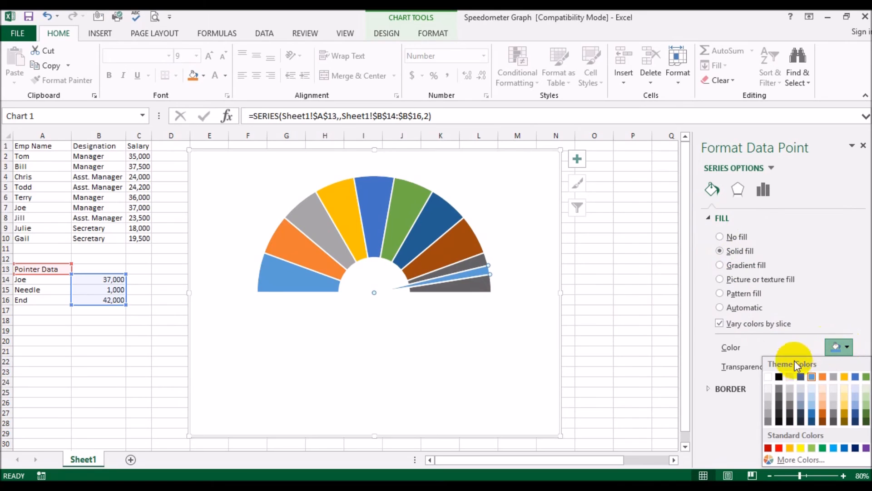
click(778, 375)
click(513, 345)
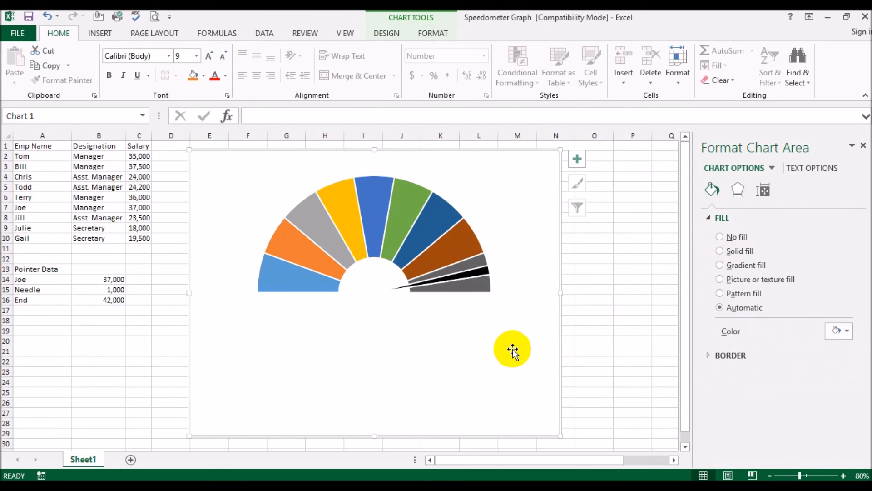
click(864, 146)
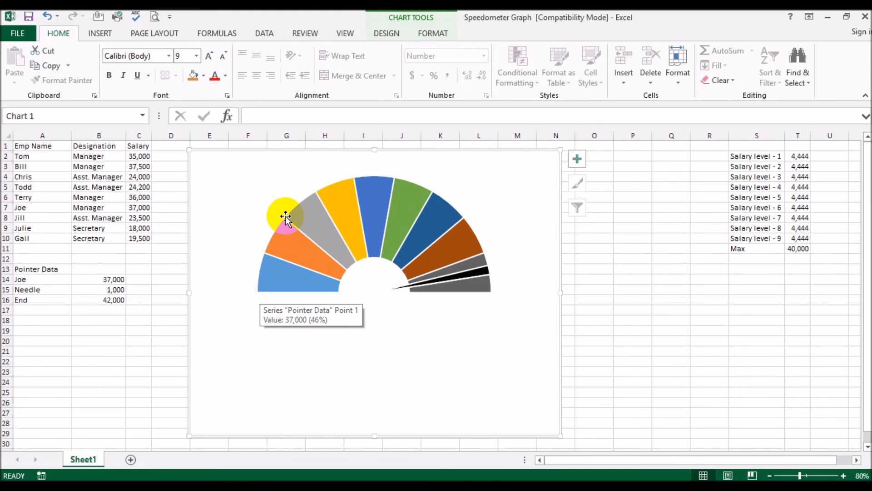
Build cumulative salary levels in column U with 0 in U1 and =U1+T2 in U2, filled down to U10.
click(831, 146)
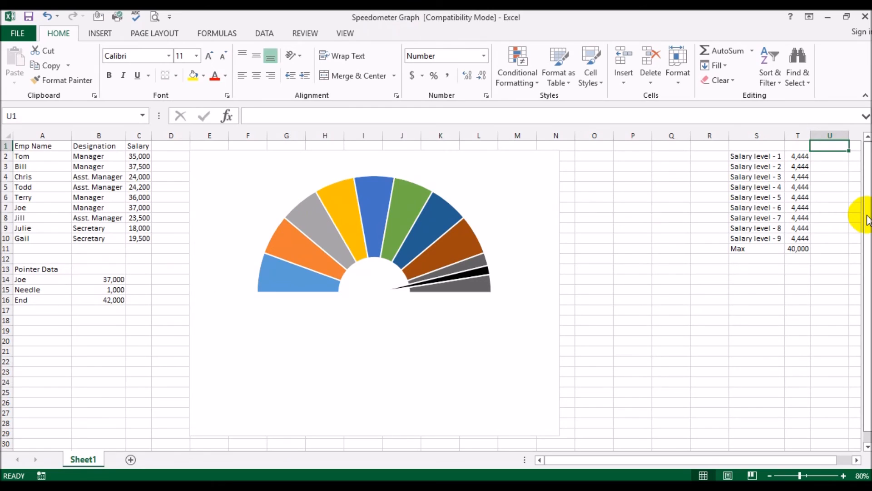
text(0)
key(Return)
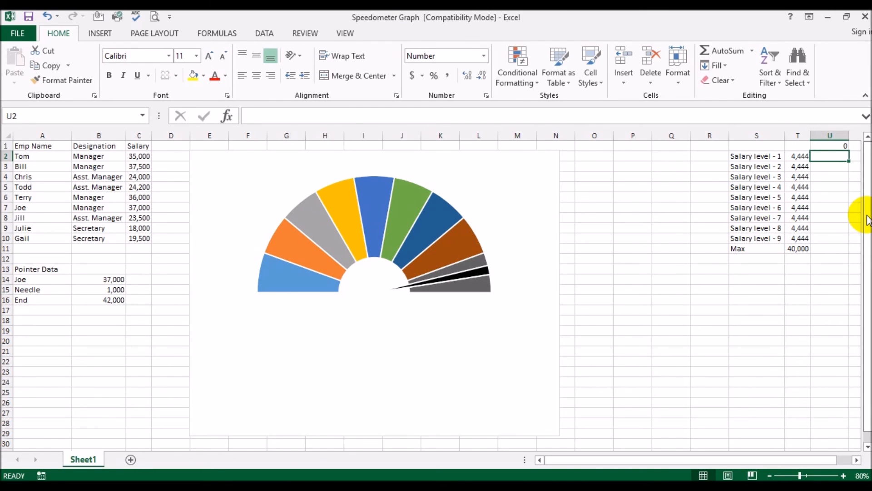
text(=)
key(Up)
text(+)
key(Left)
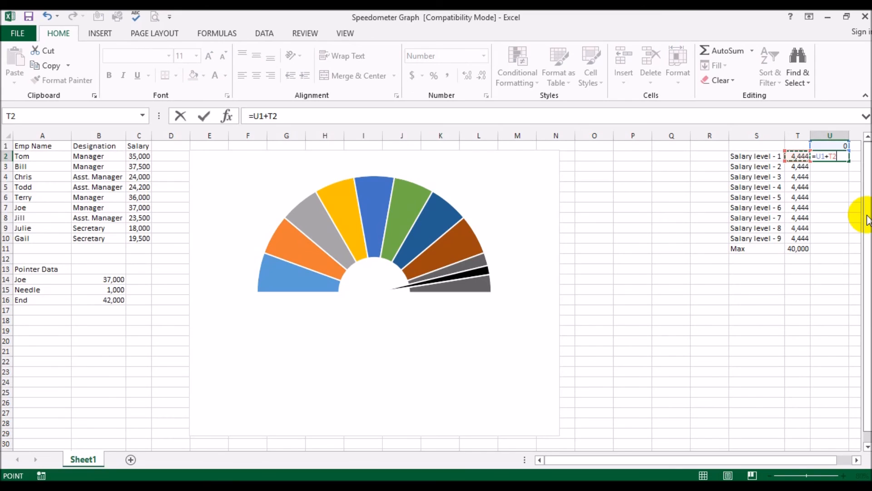
key(Return)
click(835, 155)
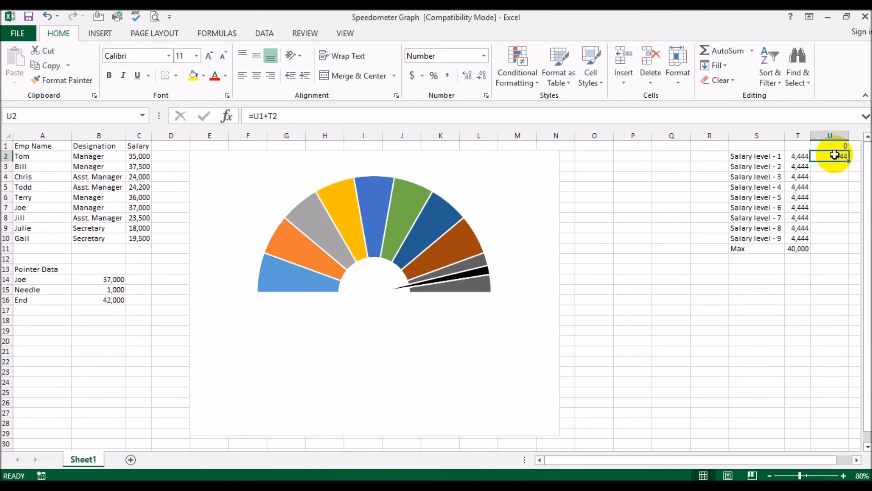
drag(848, 160, 839, 239)
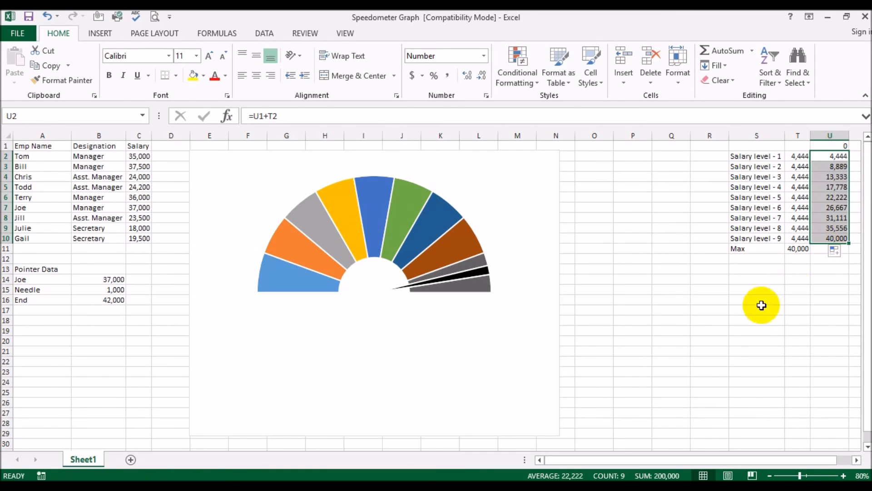
click(710, 331)
Switch the Pointer Data employee in A14 to the secretary listed in row 9.
mouse_move(260, 291)
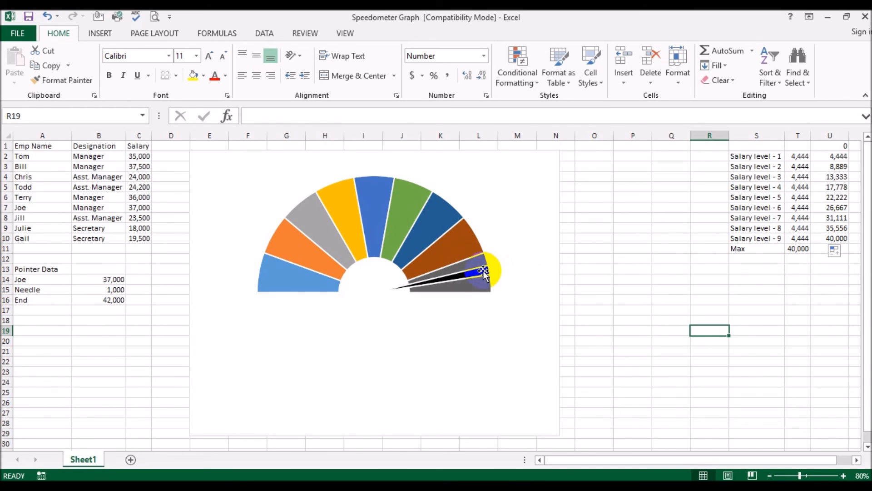
mouse_move(483, 272)
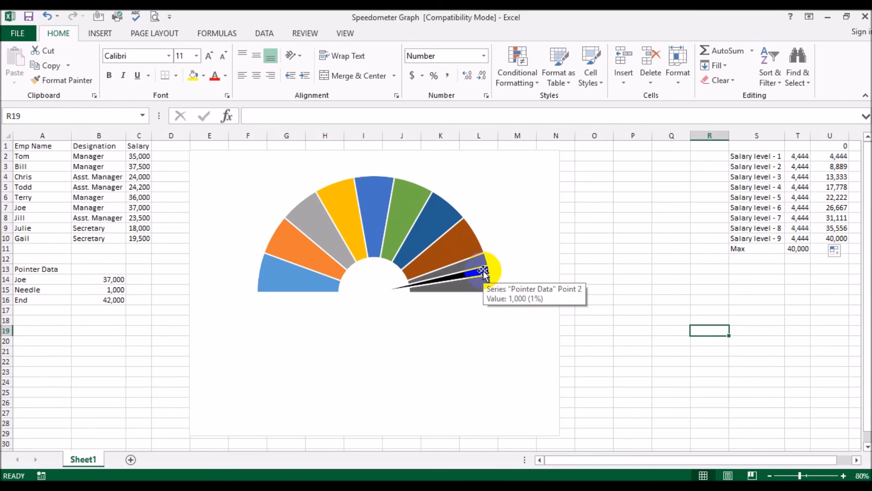
click(61, 278)
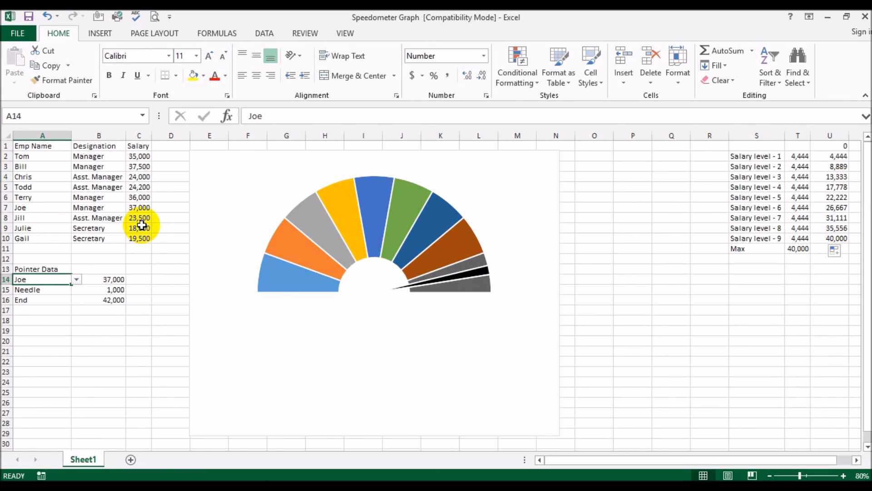
click(76, 279)
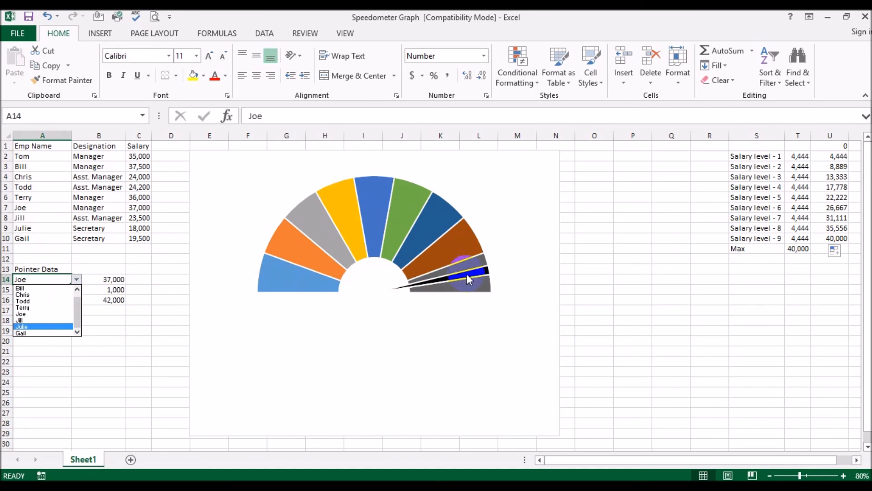
click(26, 325)
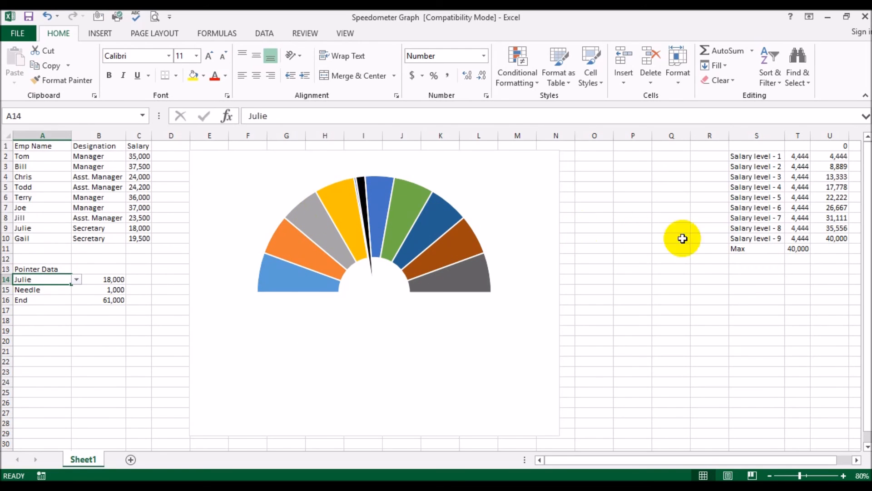
Compare the needle's position with the cumulative level in U5, the employee chosen in A14 and the salary table.
click(831, 187)
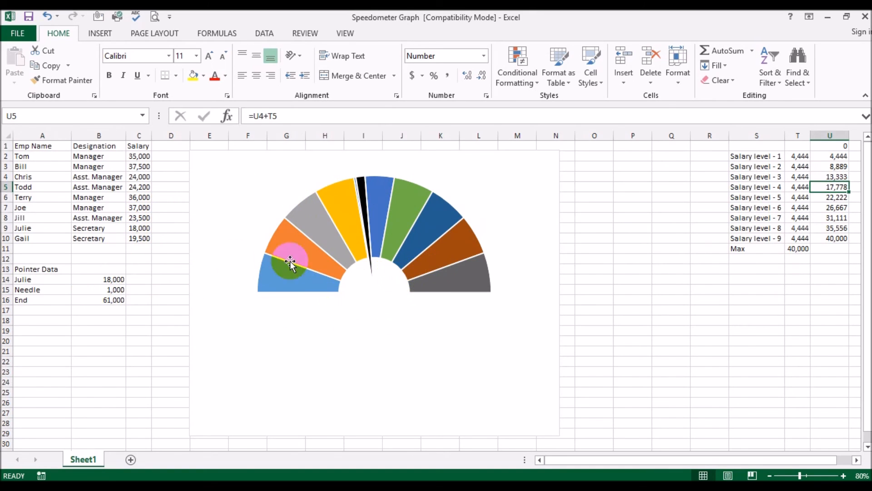
click(66, 278)
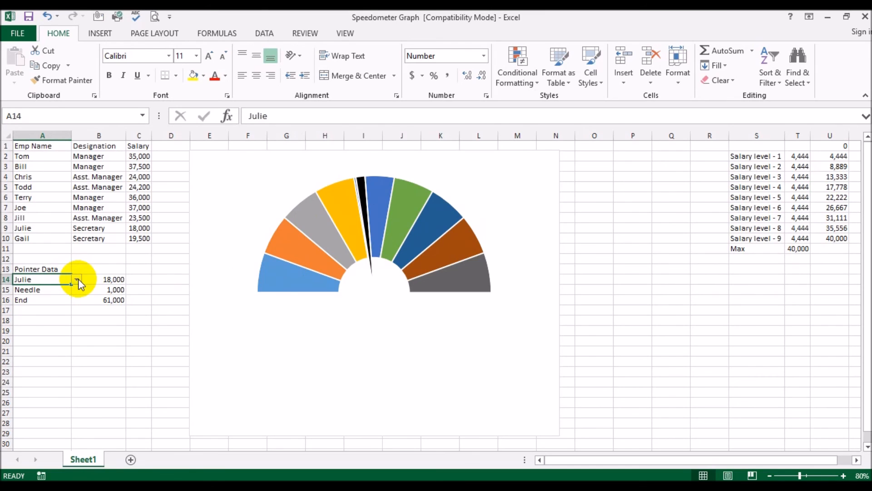
click(97, 188)
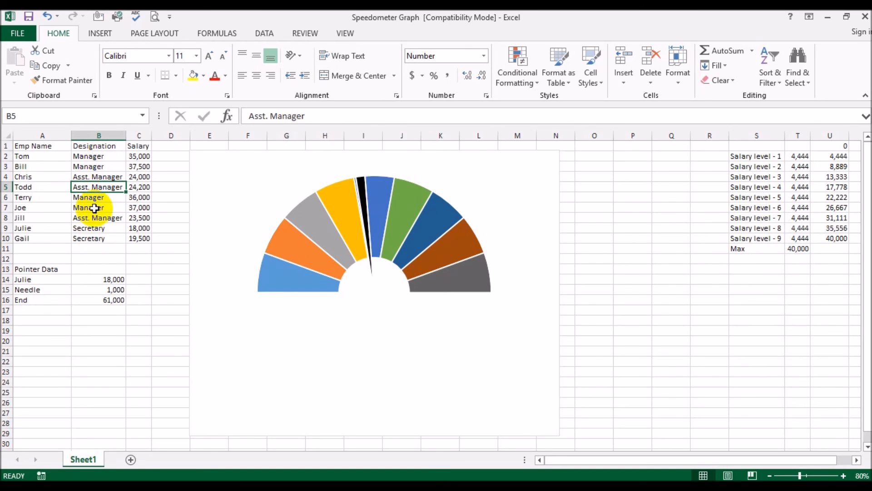
Switch the Pointer Data employee in A14 to the manager listed in row 6.
click(94, 196)
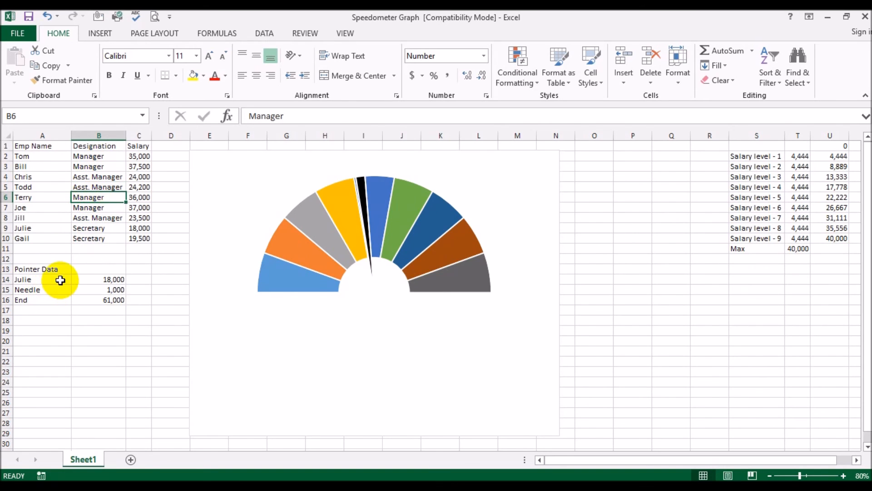
click(60, 279)
click(76, 280)
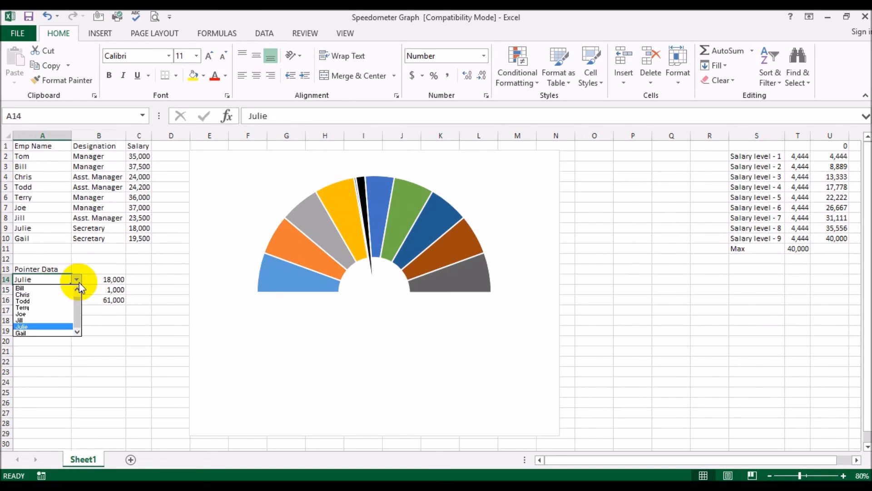
click(67, 308)
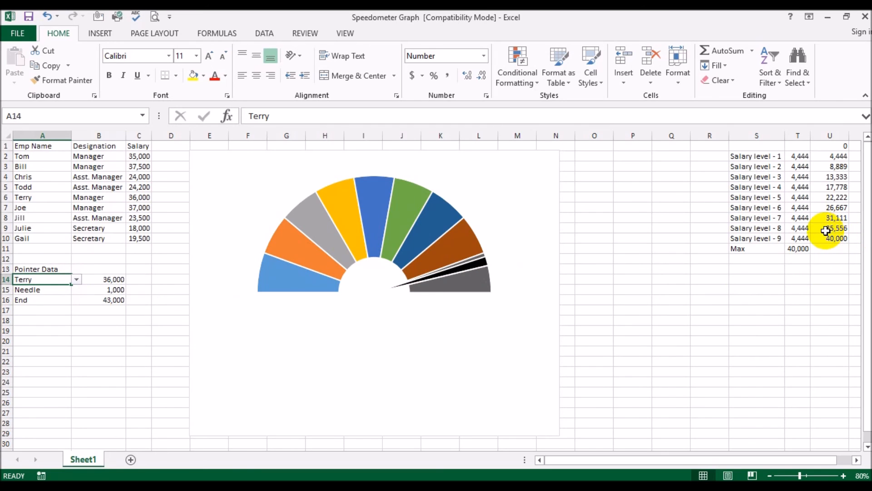
click(472, 263)
click(511, 329)
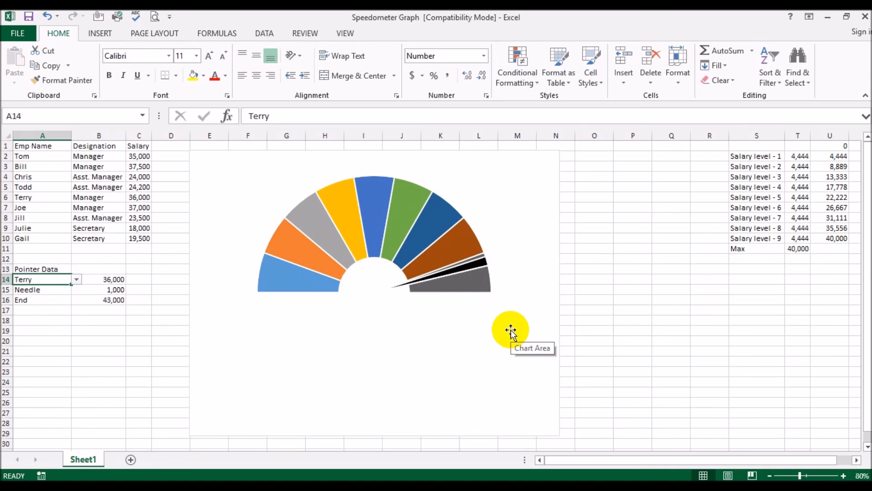
Add a data label to the black needle slice of the Pointer Data pie.
click(519, 316)
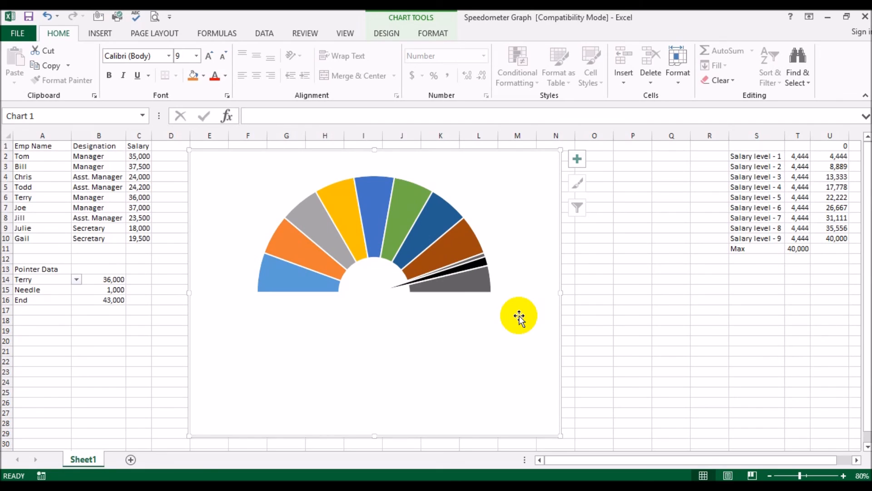
click(471, 265)
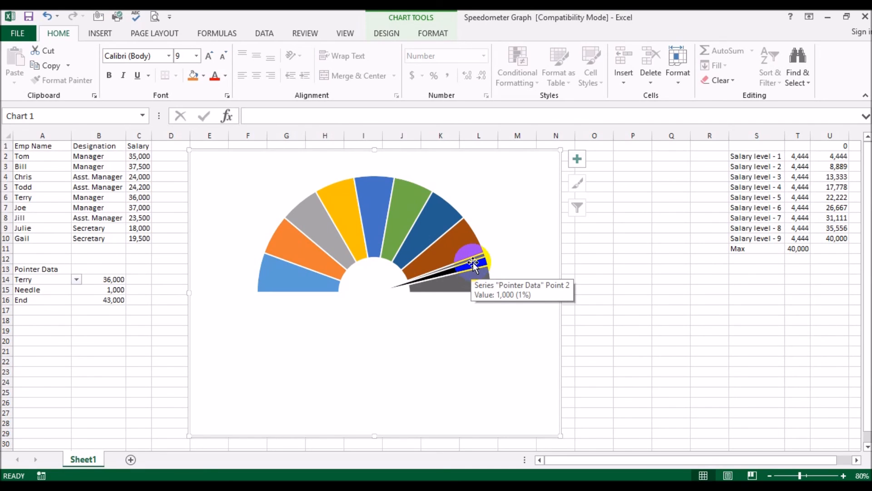
click(474, 264)
click(475, 266)
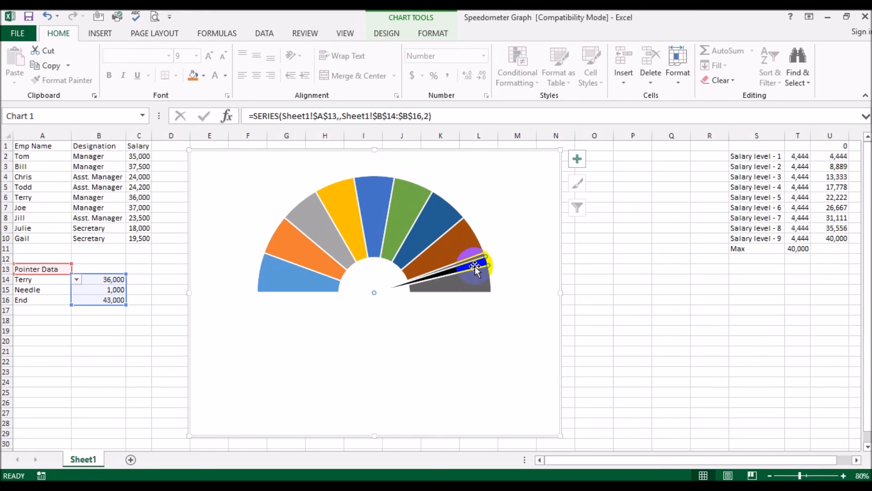
right_click(475, 266)
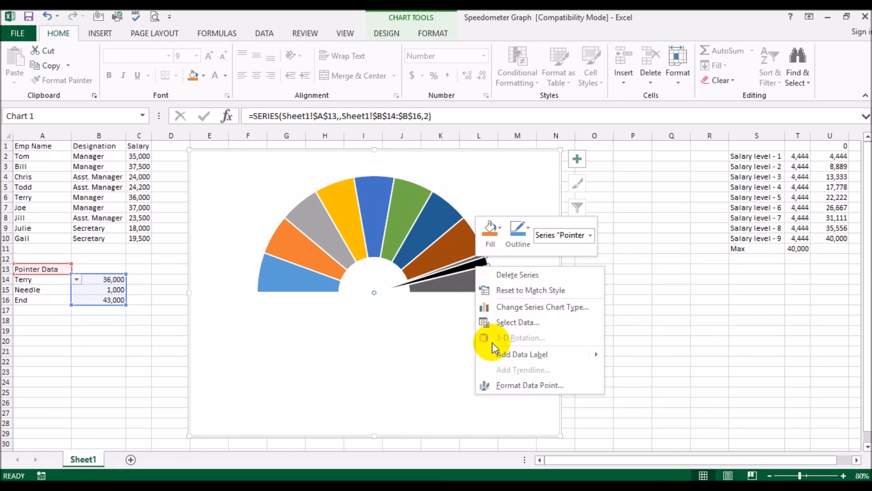
mouse_move(498, 354)
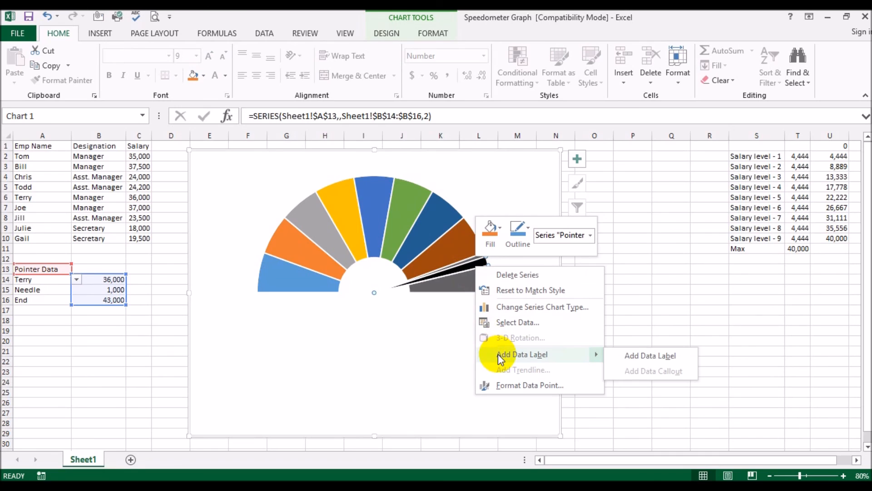
click(637, 354)
Enlarge the needle's data label text to font size 14.
click(497, 260)
click(210, 55)
click(211, 55)
click(212, 56)
click(212, 55)
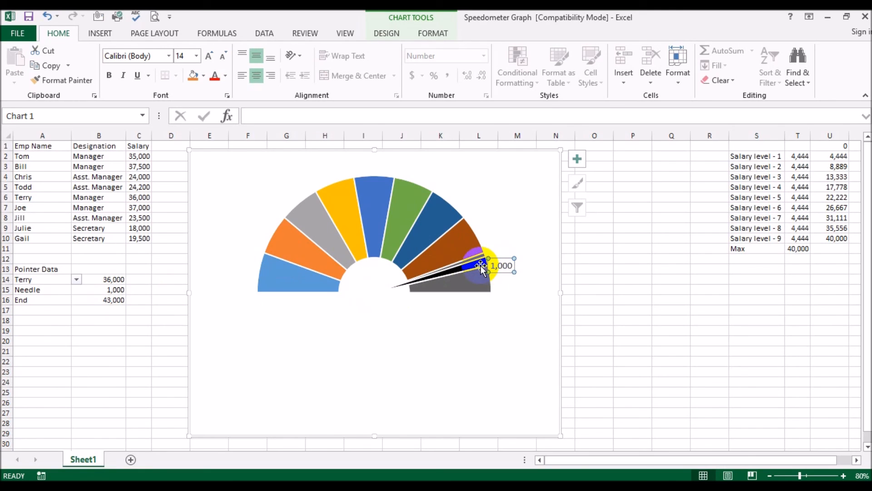
click(462, 264)
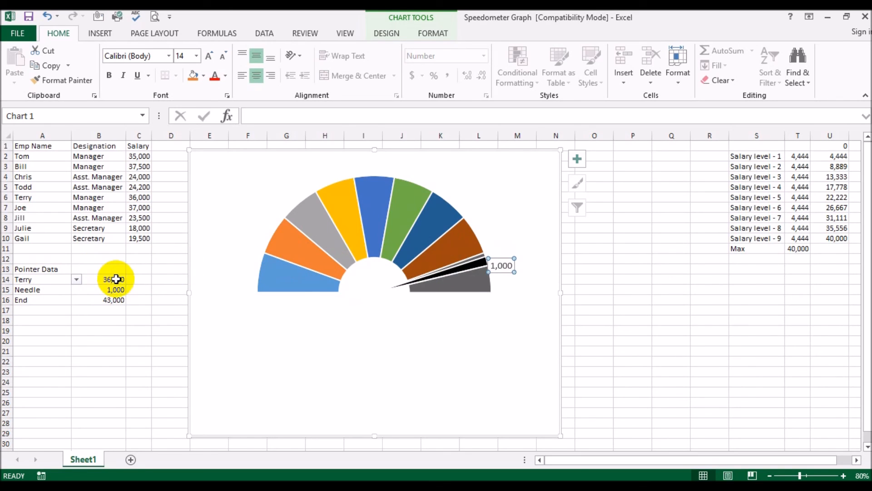
Link the needle's data label to the selected employee's salary with =Sheet1!$B$14.
double_click(502, 266)
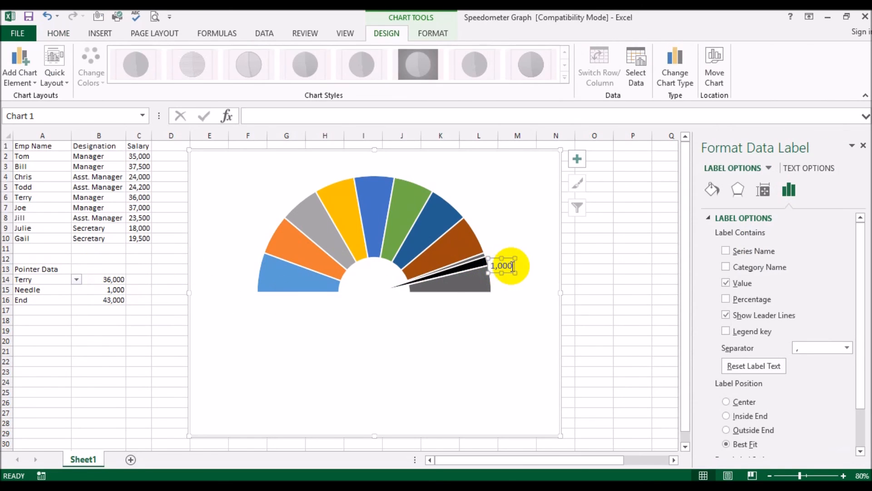
click(249, 117)
text(=)
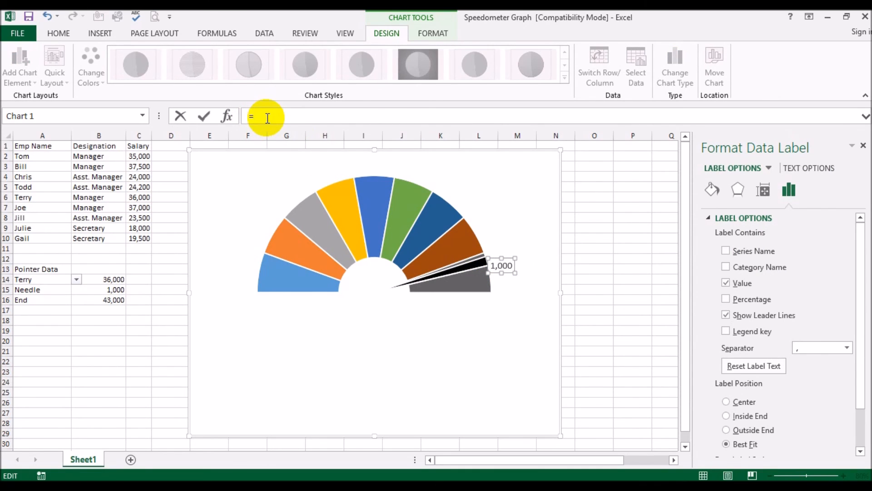
click(101, 279)
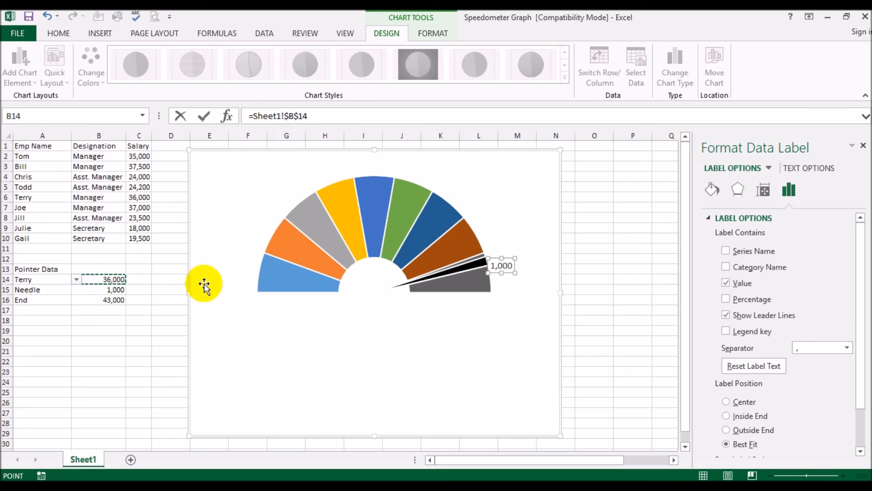
key(Return)
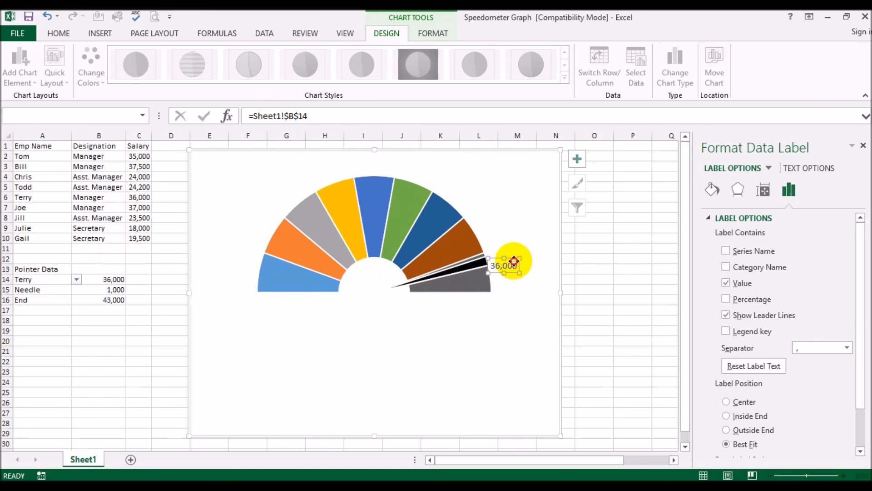
click(524, 226)
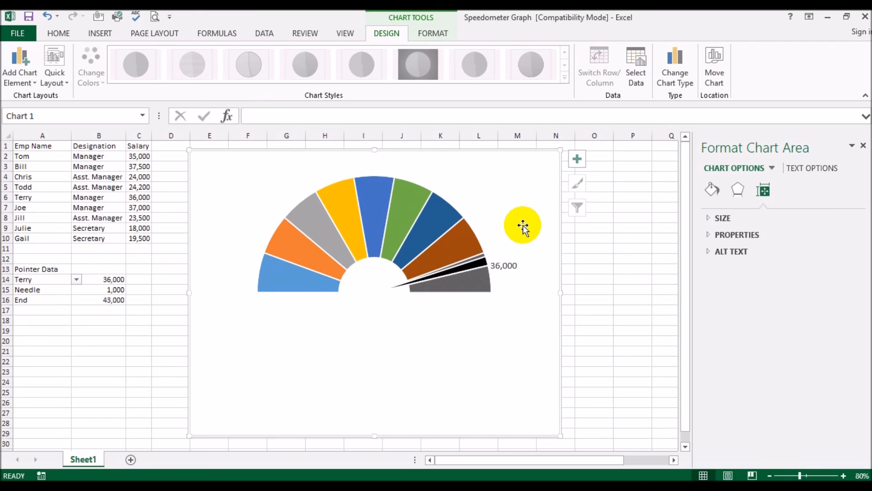
Test the needle and its linked label by choosing the managers from rows 3, 6 and 7 one after another in A14.
click(76, 280)
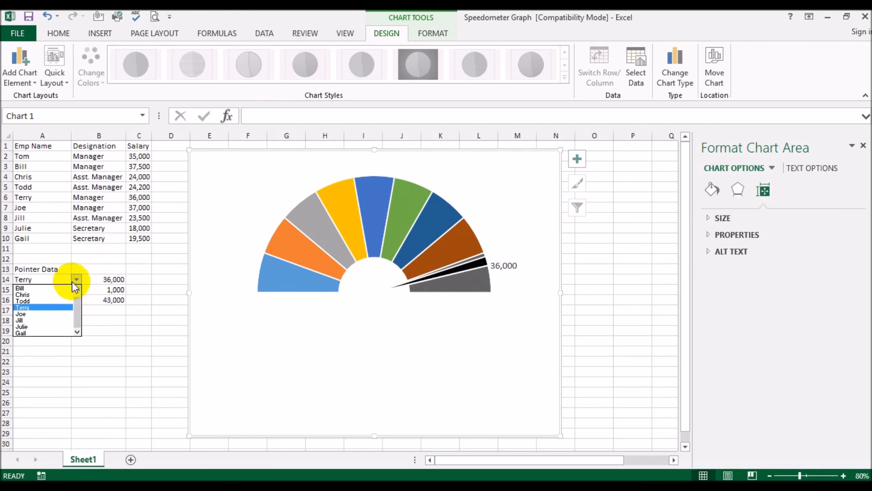
click(64, 288)
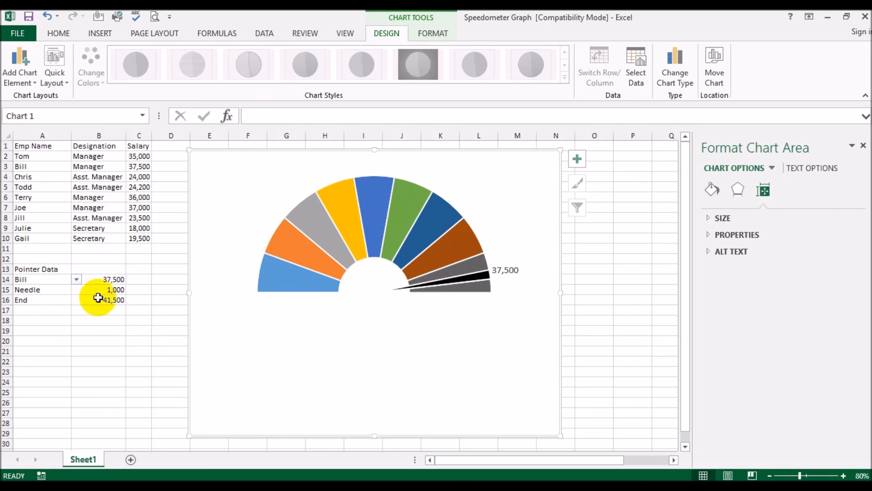
click(76, 279)
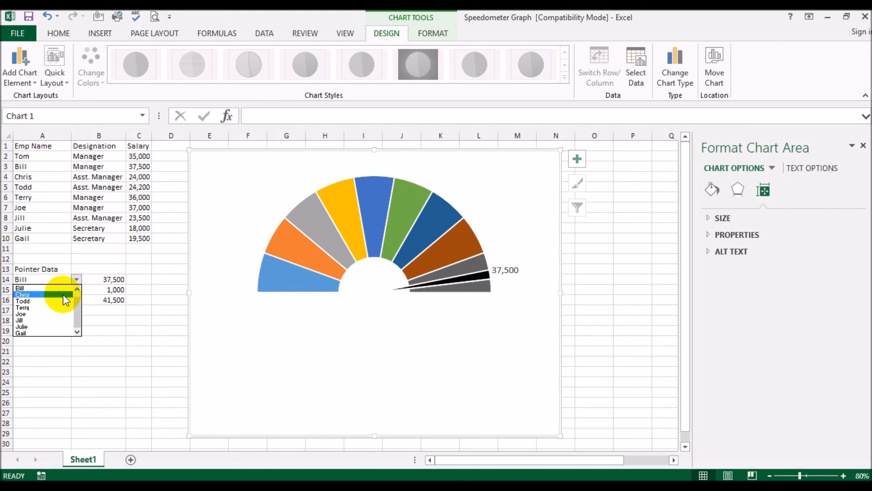
click(57, 308)
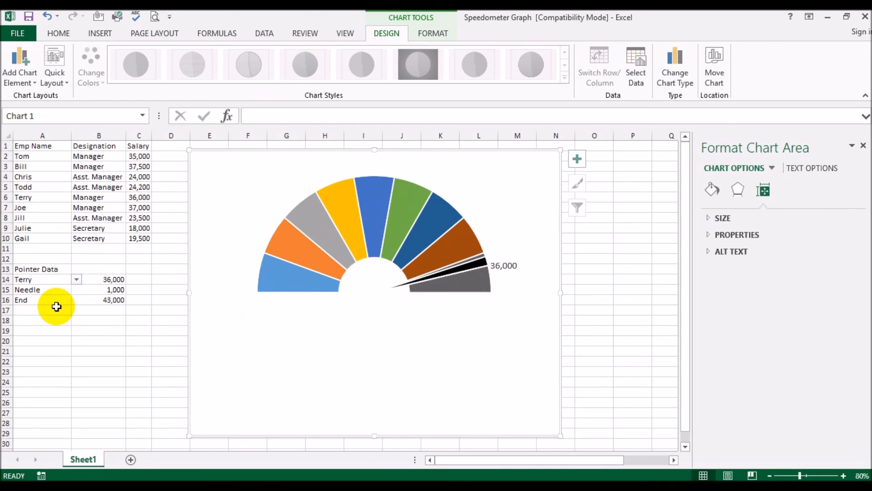
click(77, 279)
click(57, 314)
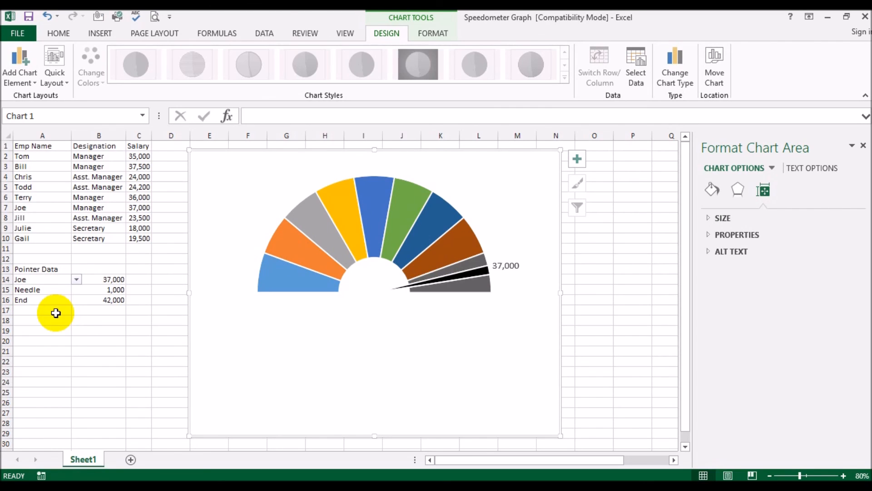
Set the Pointer Data employee in A14 to the assistant manager listed in row 8 and close the formatting pane.
click(77, 280)
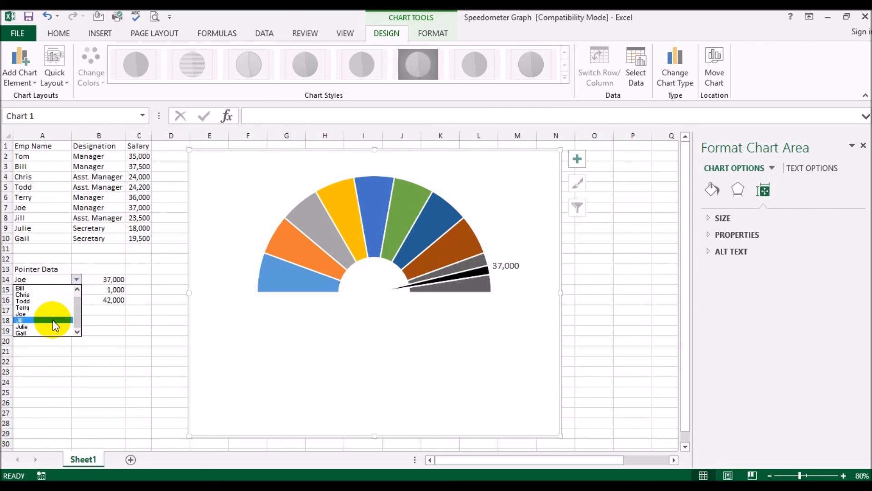
click(52, 320)
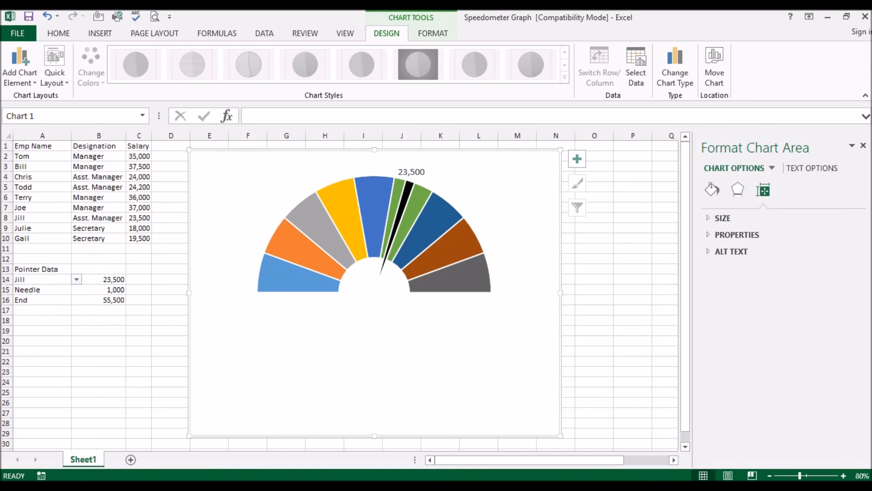
click(863, 146)
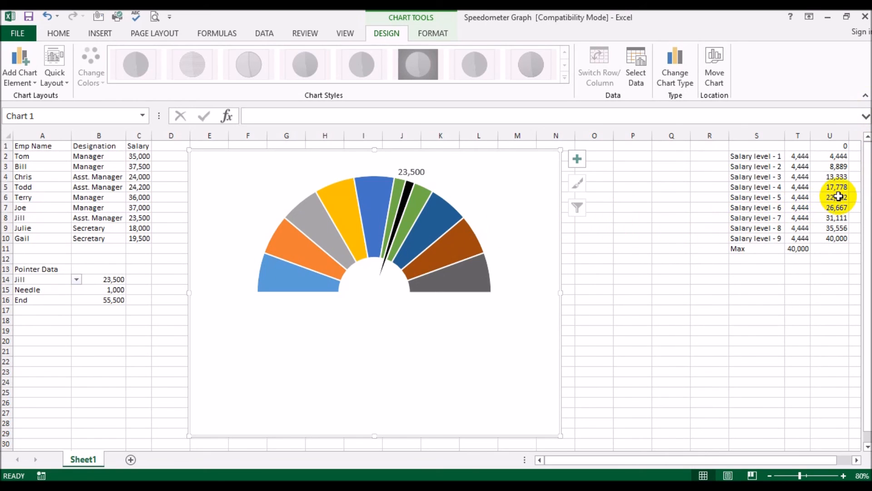
Compare Salary level - 5 and Salary level - 6 in the level table with the needle's position on the dial.
click(778, 198)
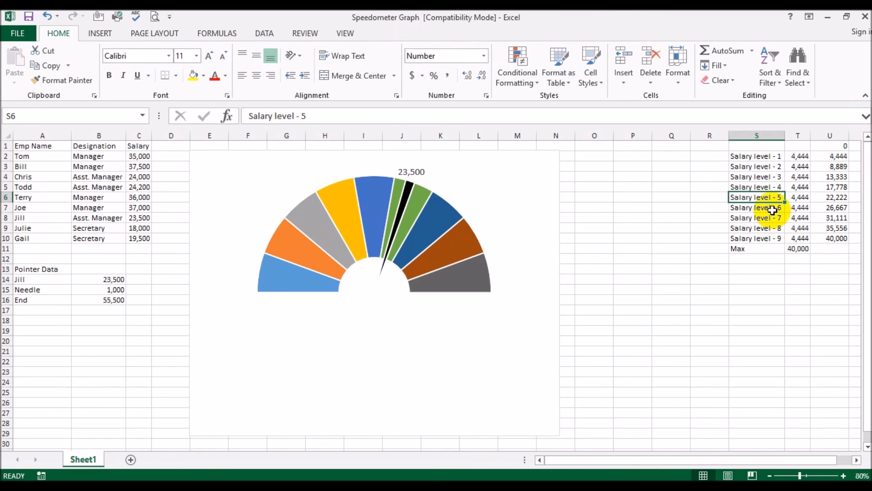
click(771, 209)
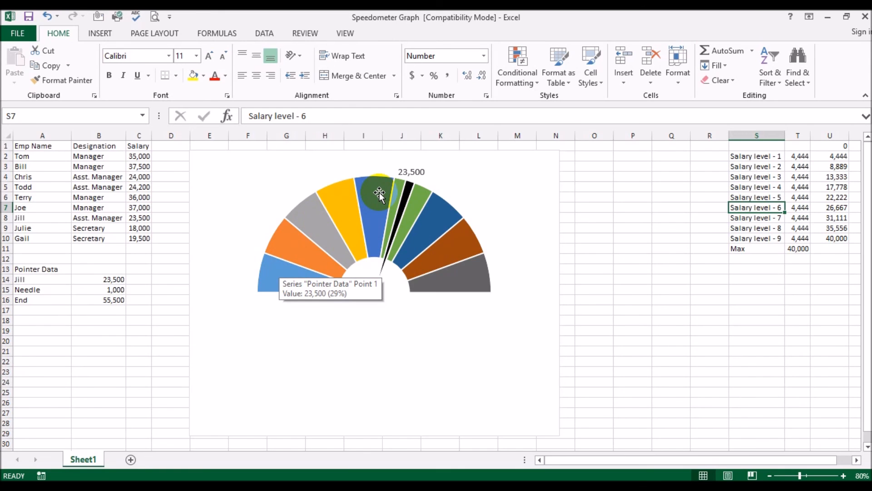
click(393, 196)
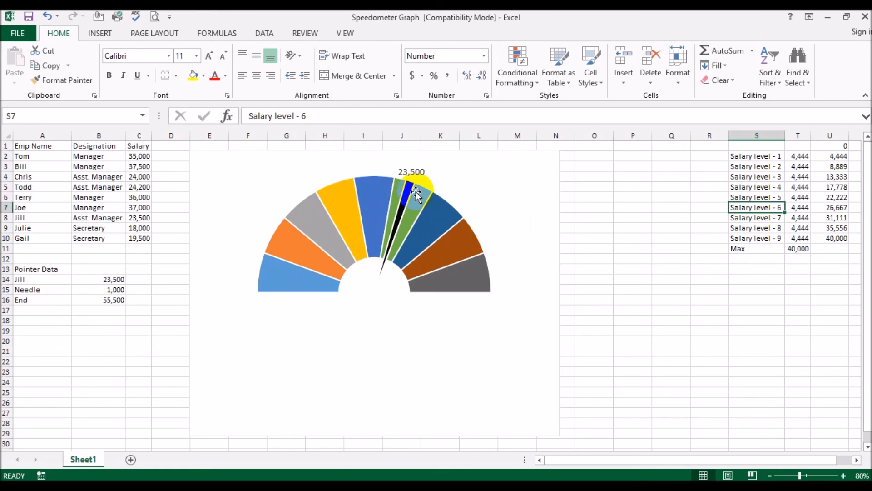
mouse_move(413, 187)
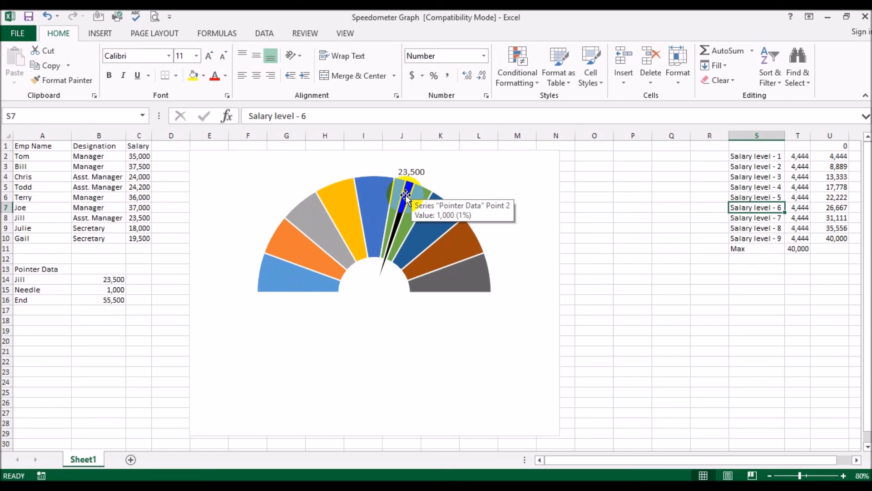